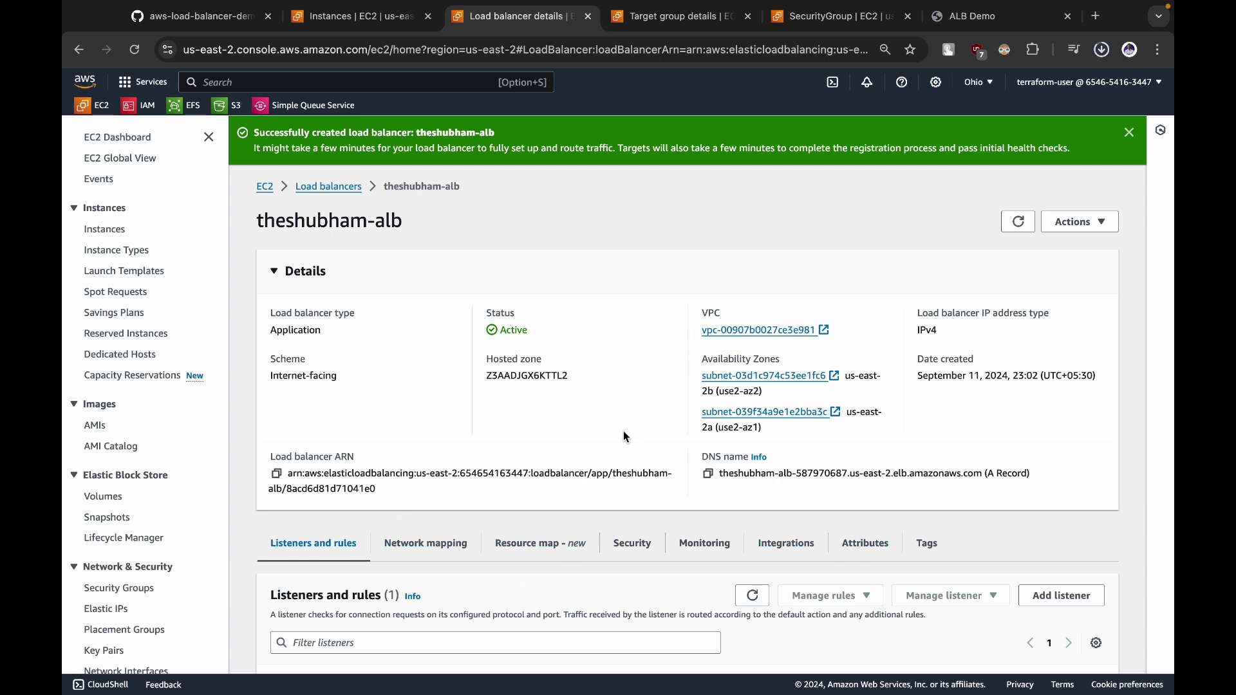
Review the load balancer's details, the alb-tg target group and the alb-sg security group
{"action": "double_click", "coordinate": [289, 219]}
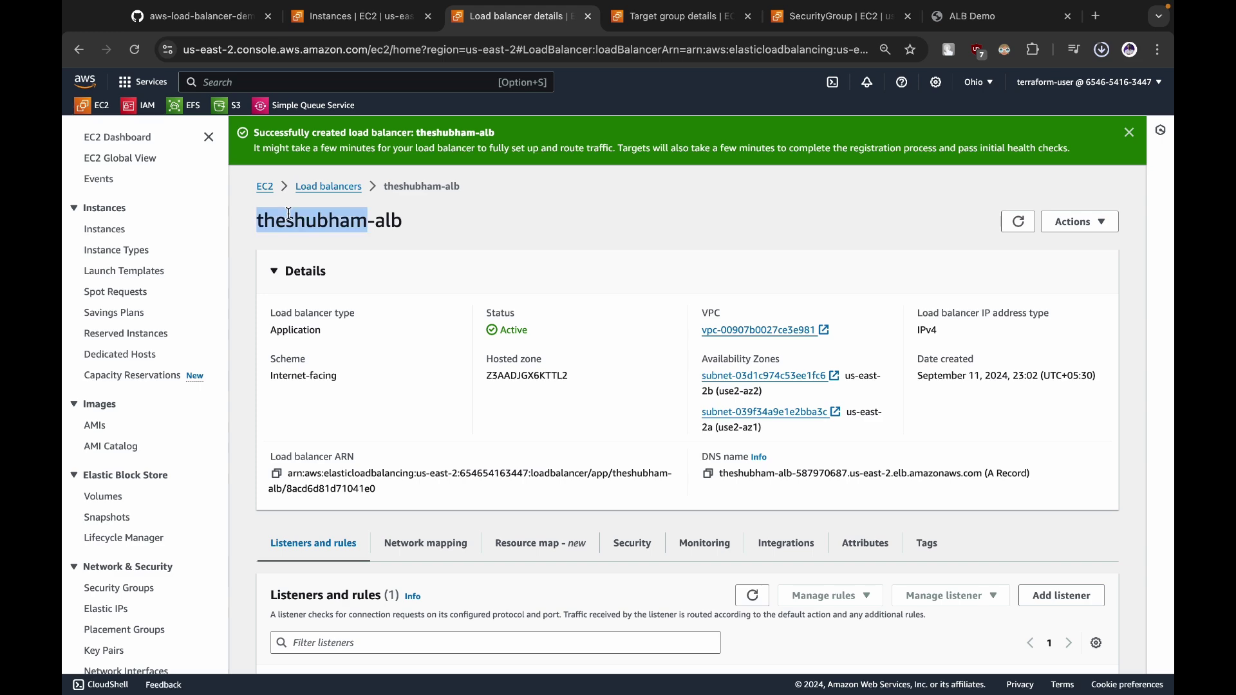
{"action": "left_click", "coordinate": [620, 18]}
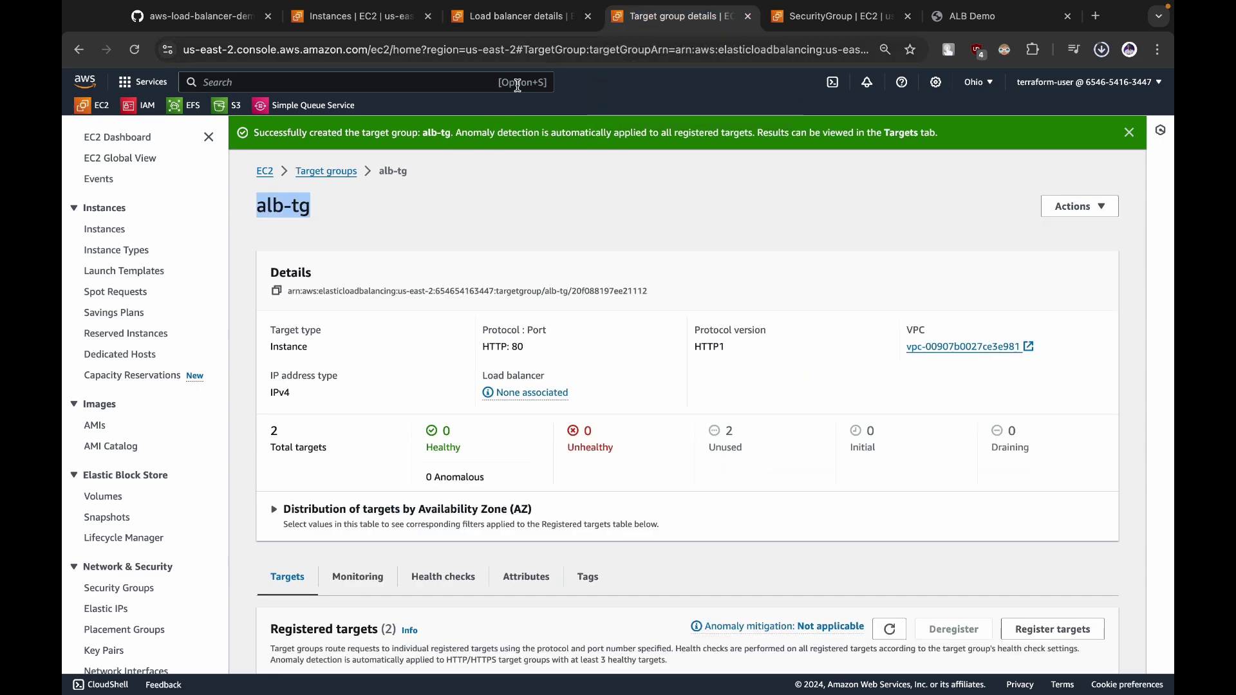
{"action": "left_click", "coordinate": [807, 12]}
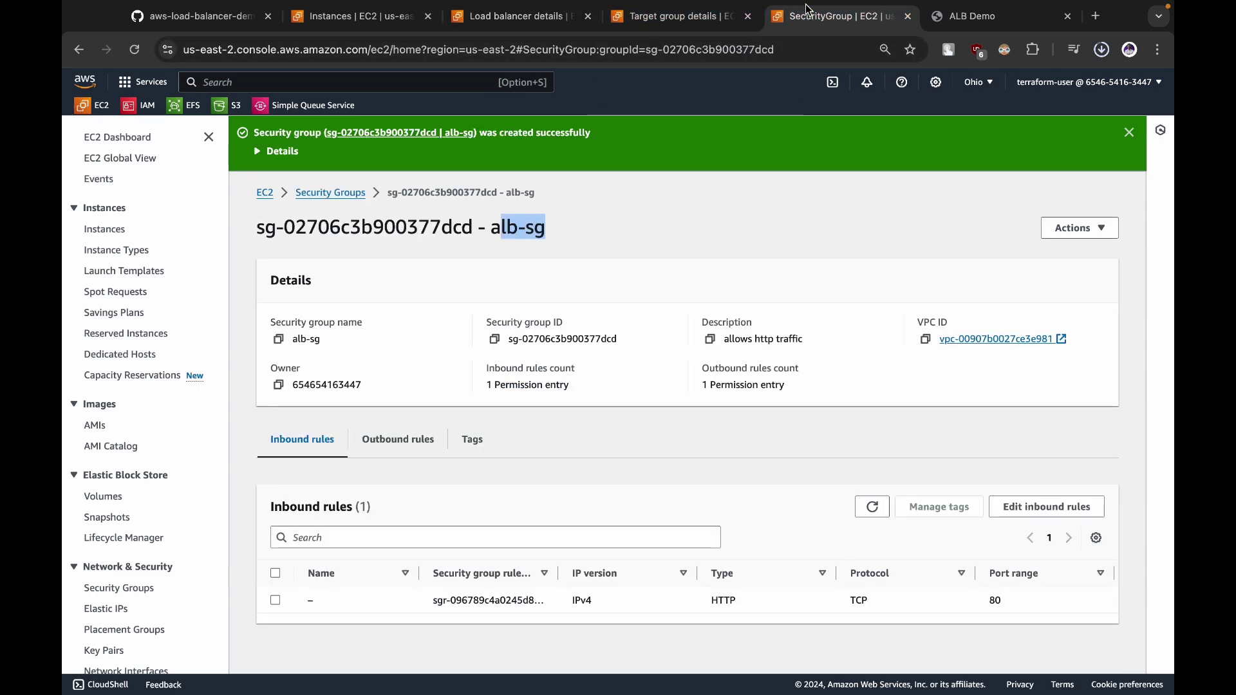
Copy instance-2's public IPv4 address and replace the open ALB Demo page with a blank one
{"action": "left_click", "coordinate": [351, 17]}
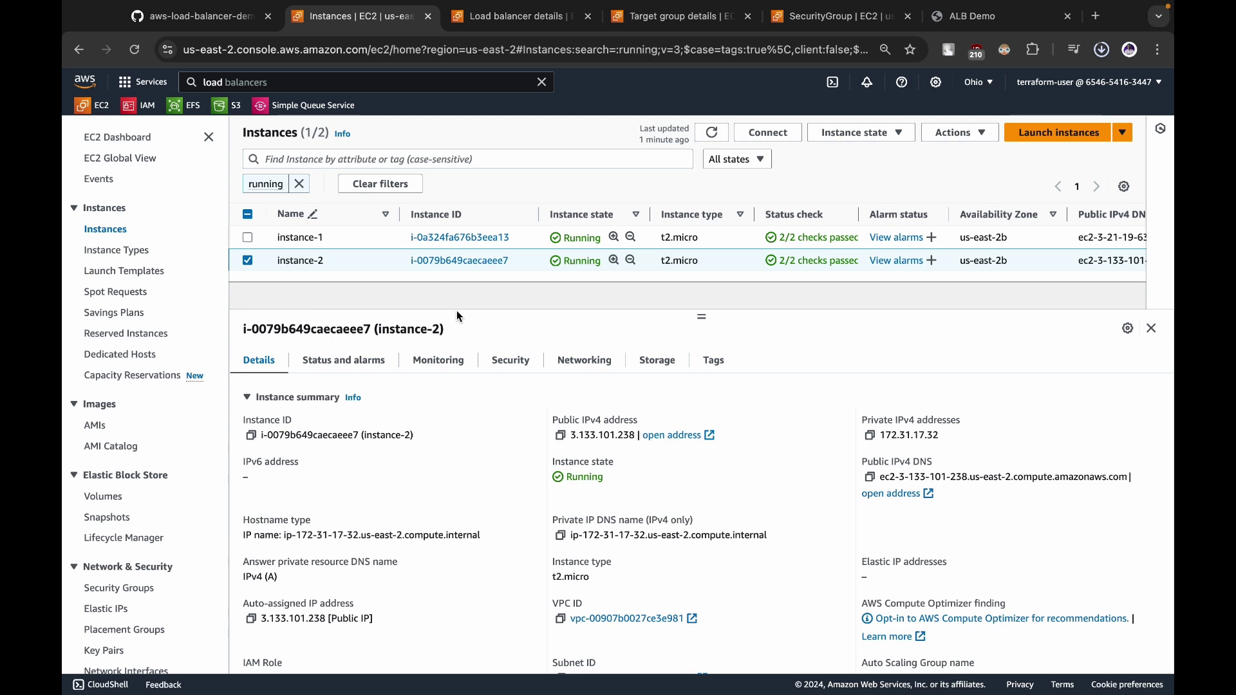
{"action": "left_click", "coordinate": [560, 435]}
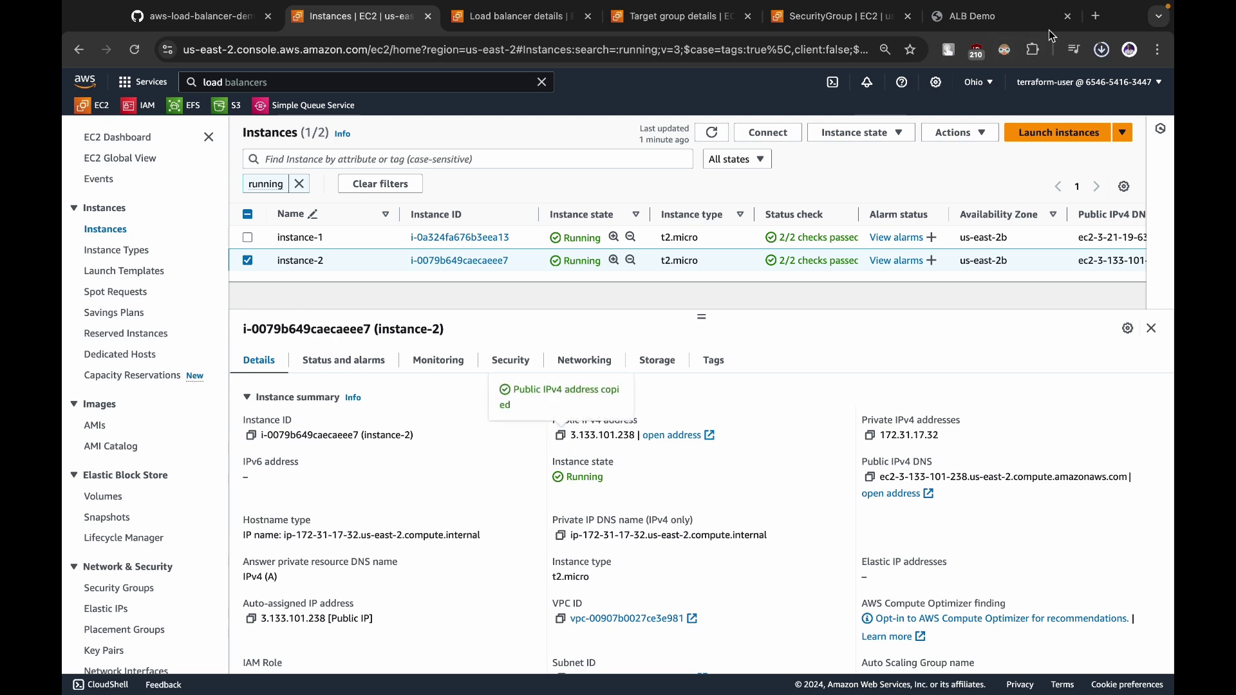
{"action": "left_click", "coordinate": [1069, 16]}
{"action": "key", "text": "super+t"}
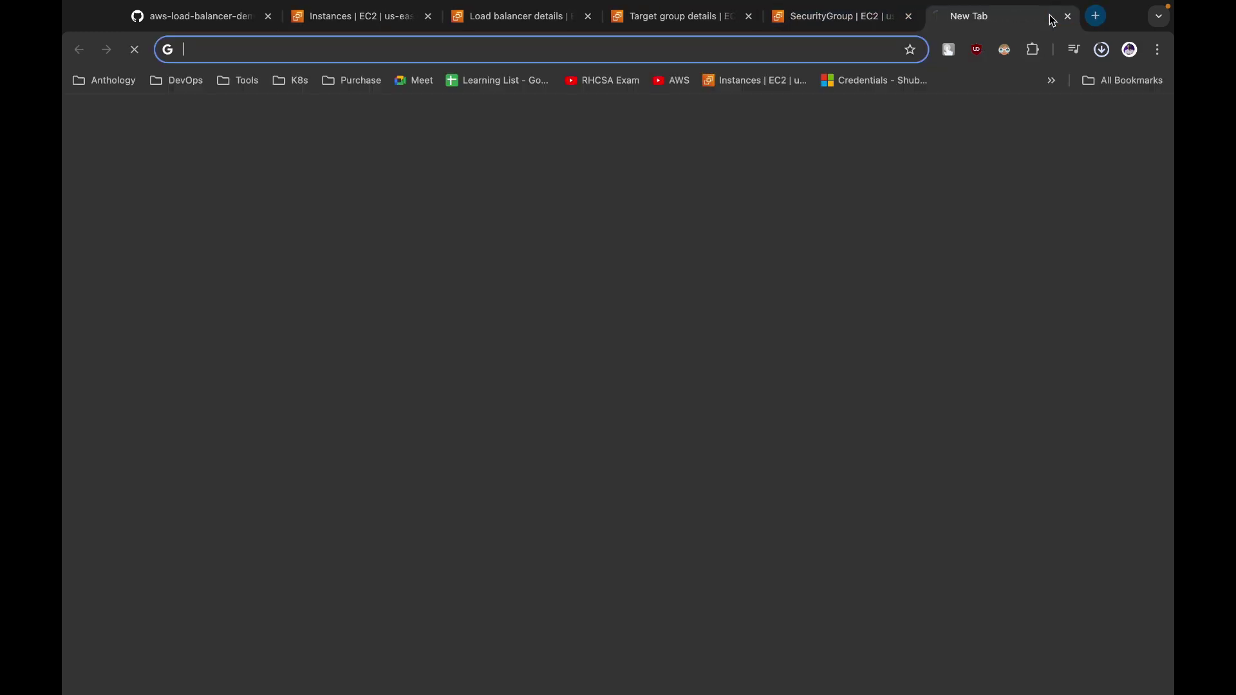
{"action": "type", "text": "htttp"}
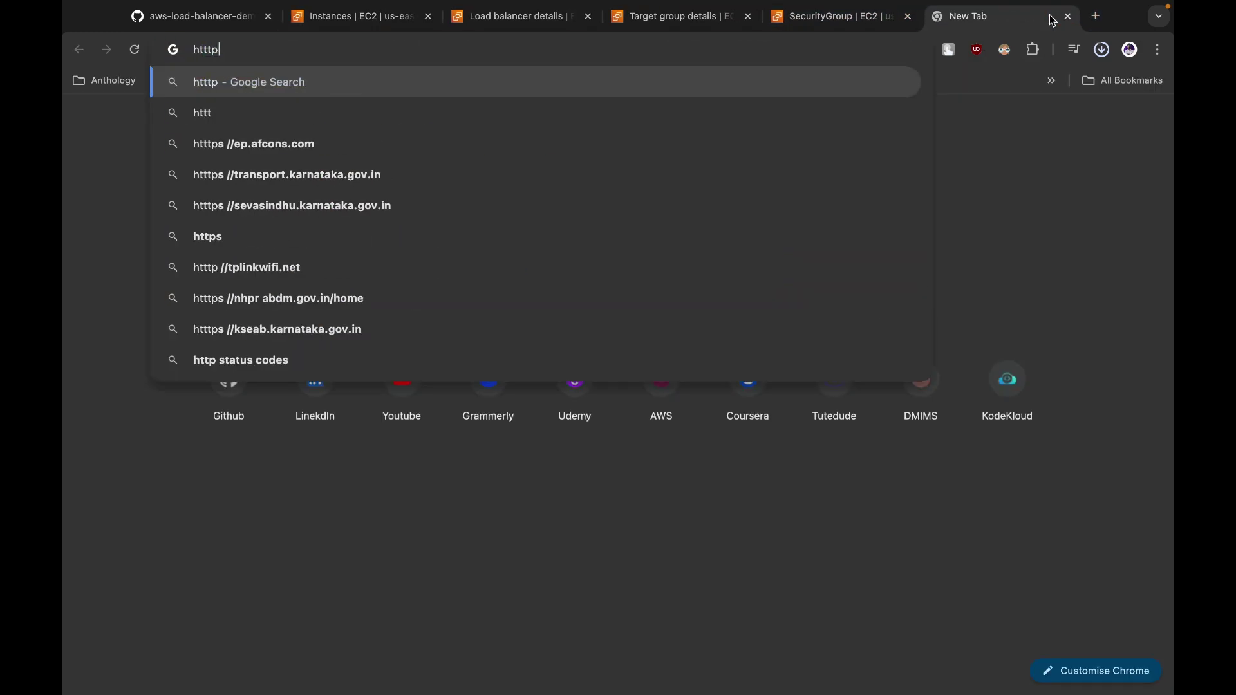
{"action": "type", "text": "://"}
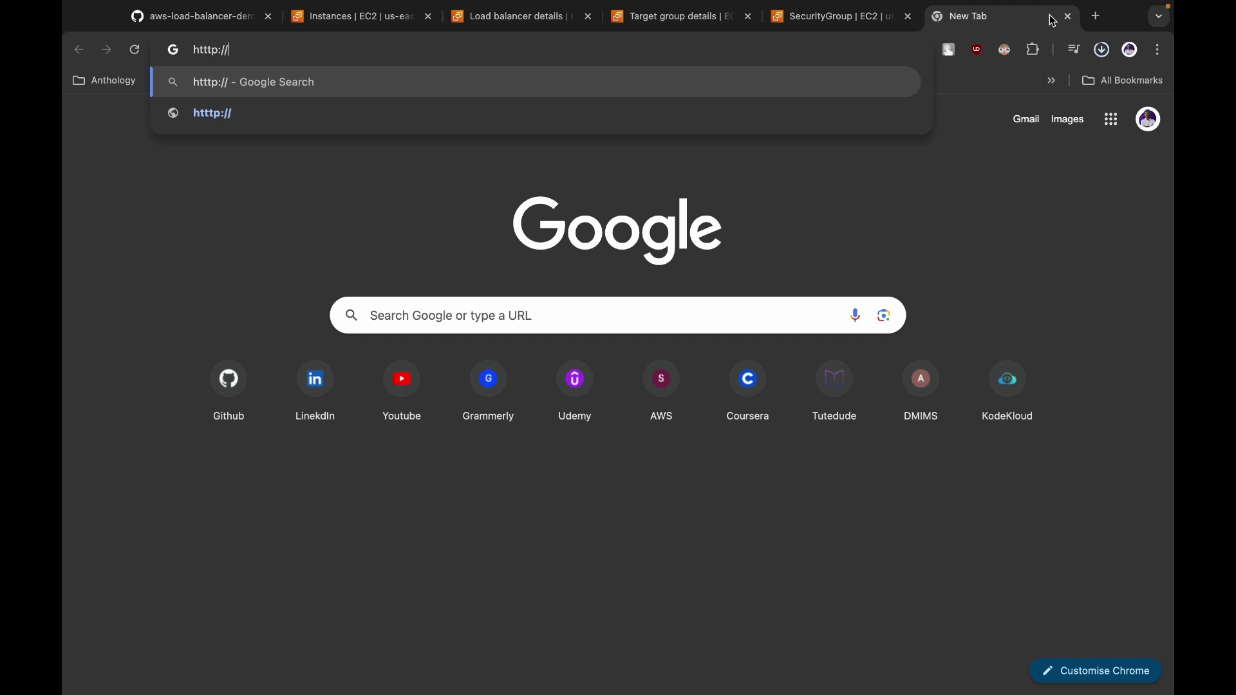
{"action": "type", "text": "3.133.101.238"}
{"action": "key", "text": "Return"}
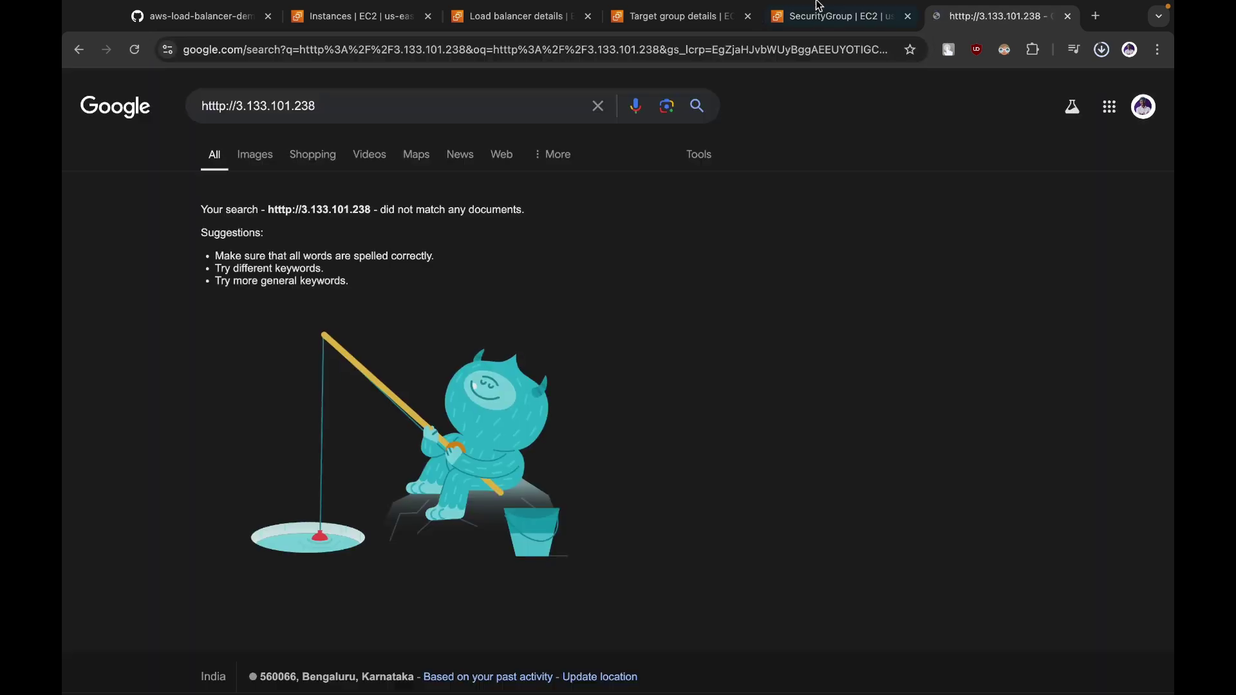
{"action": "left_click", "coordinate": [581, 56]}
{"action": "type", "text": "http://"}
{"action": "key", "text": "super+v"}
{"action": "key", "text": "Return"}
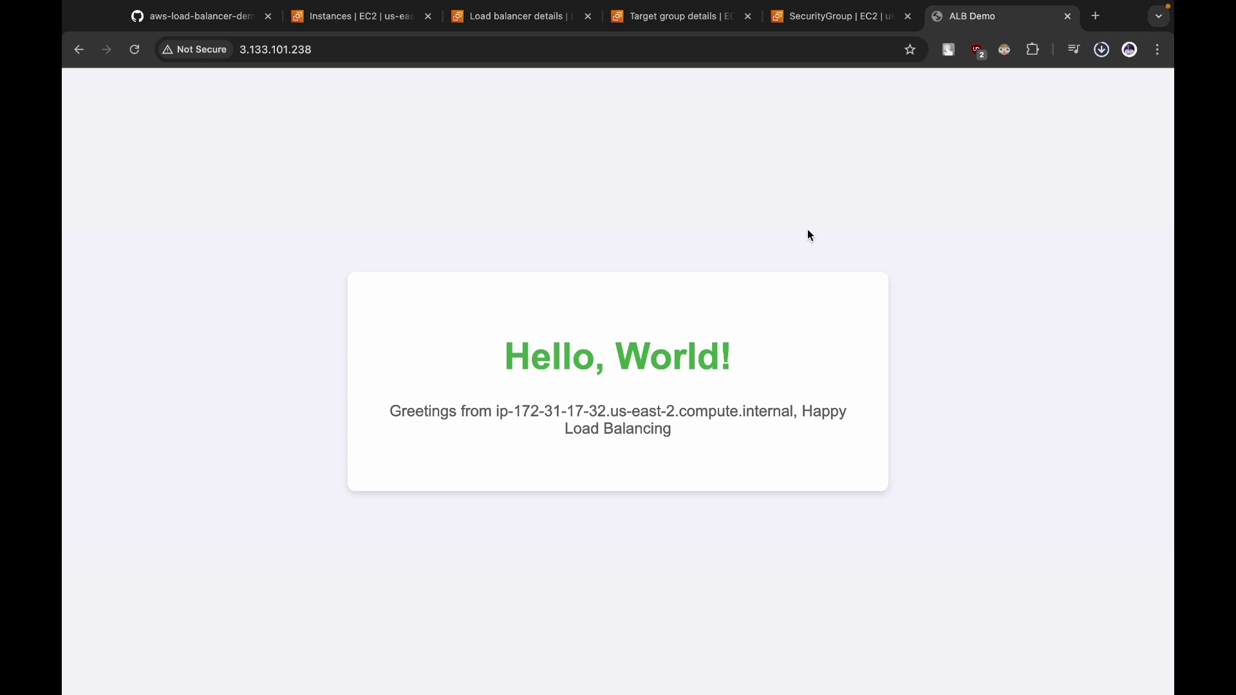
Copy the load balancer's DNS name and open it in place of the instance's page
{"action": "left_click", "coordinate": [357, 16]}
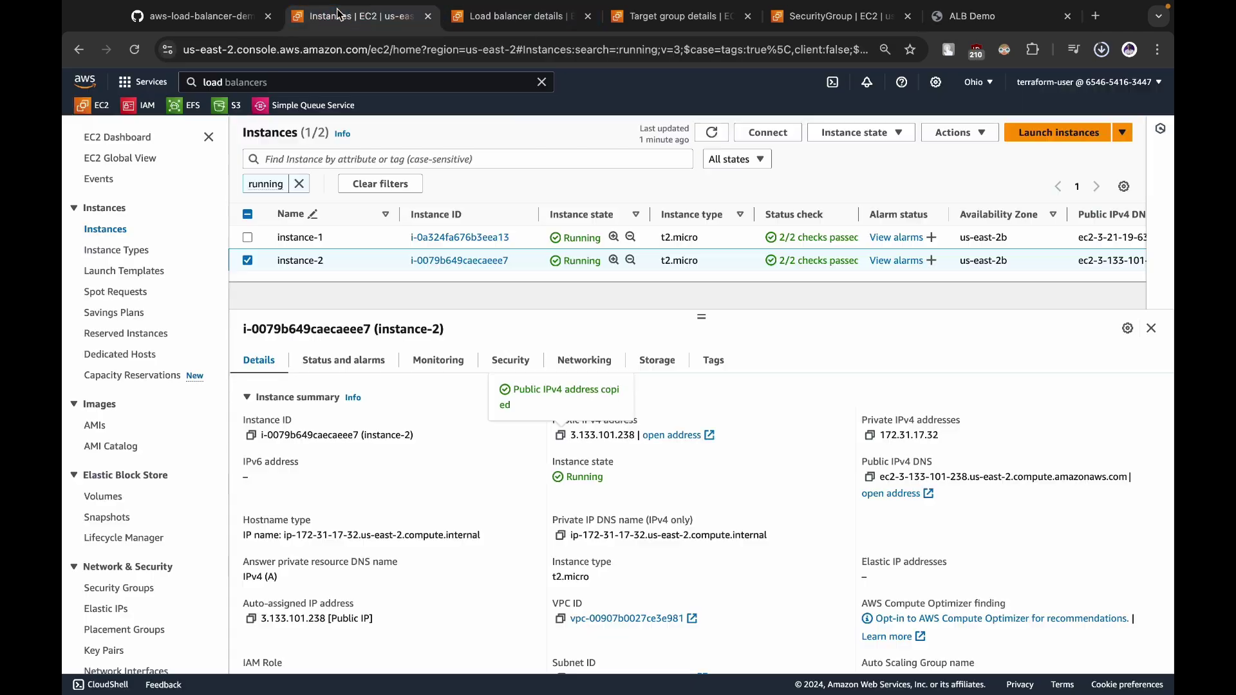
{"action": "left_click", "coordinate": [499, 22]}
{"action": "left_click", "coordinate": [708, 473]}
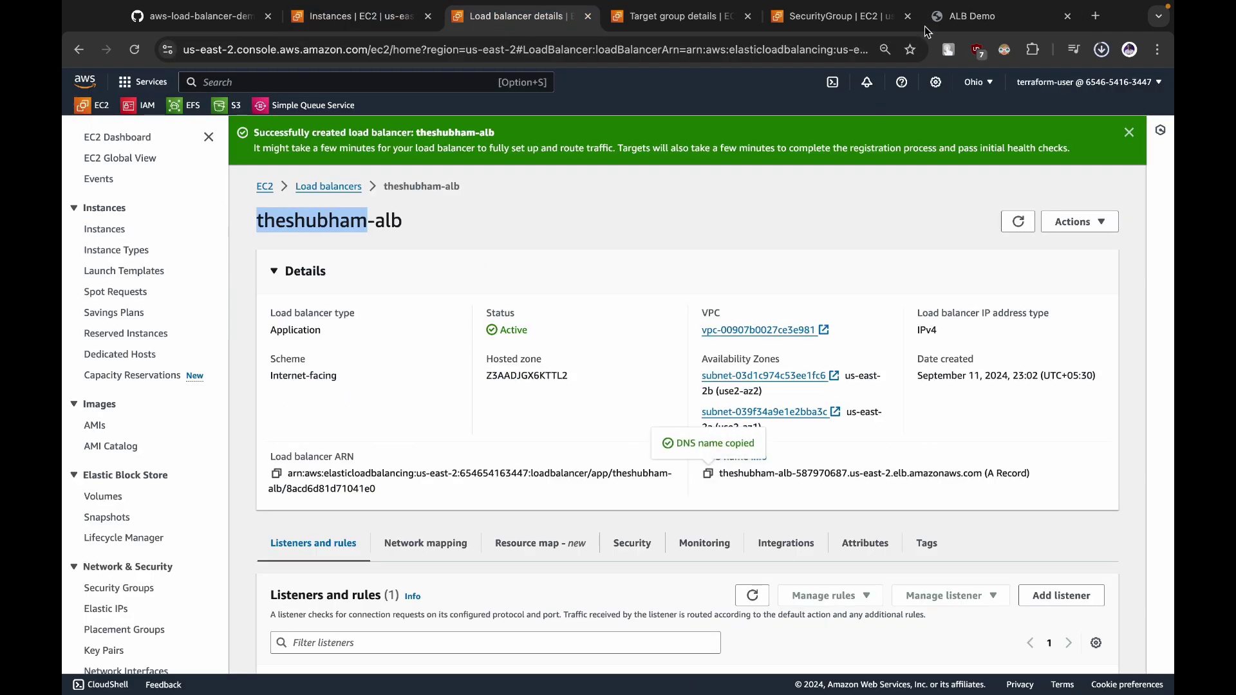
{"action": "left_click", "coordinate": [969, 17]}
{"action": "left_click", "coordinate": [720, 41]}
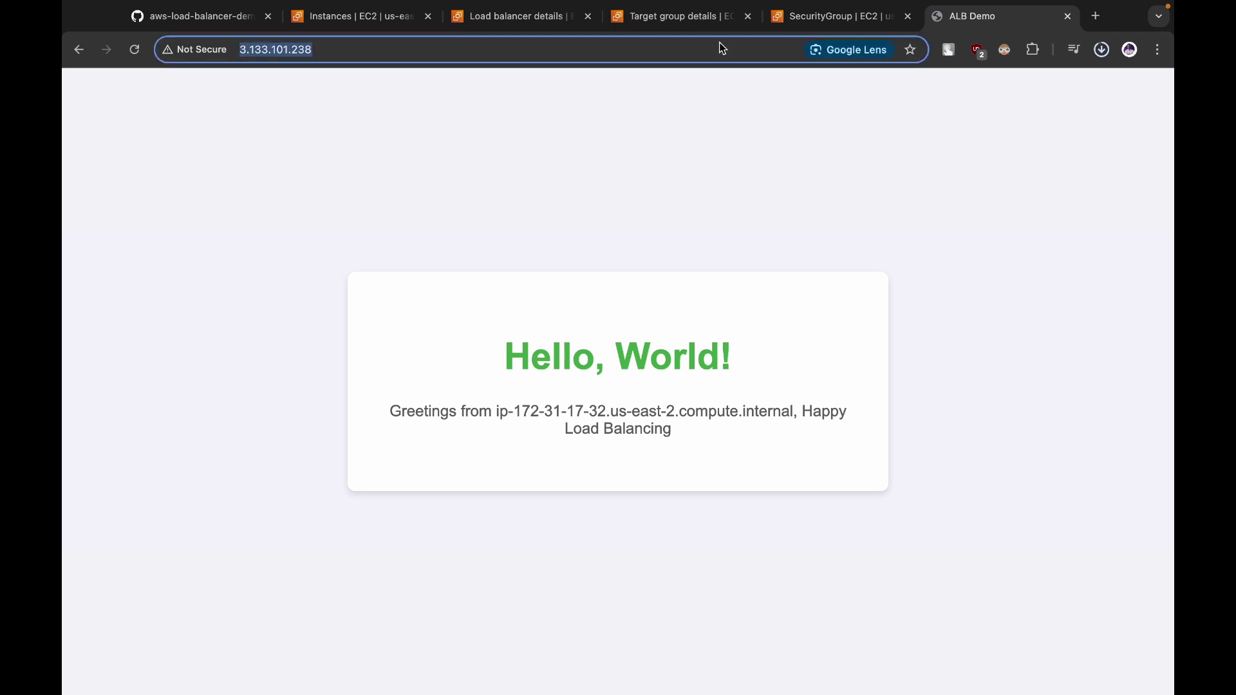
{"action": "key", "text": "super+v"}
{"action": "key", "text": "Return"}
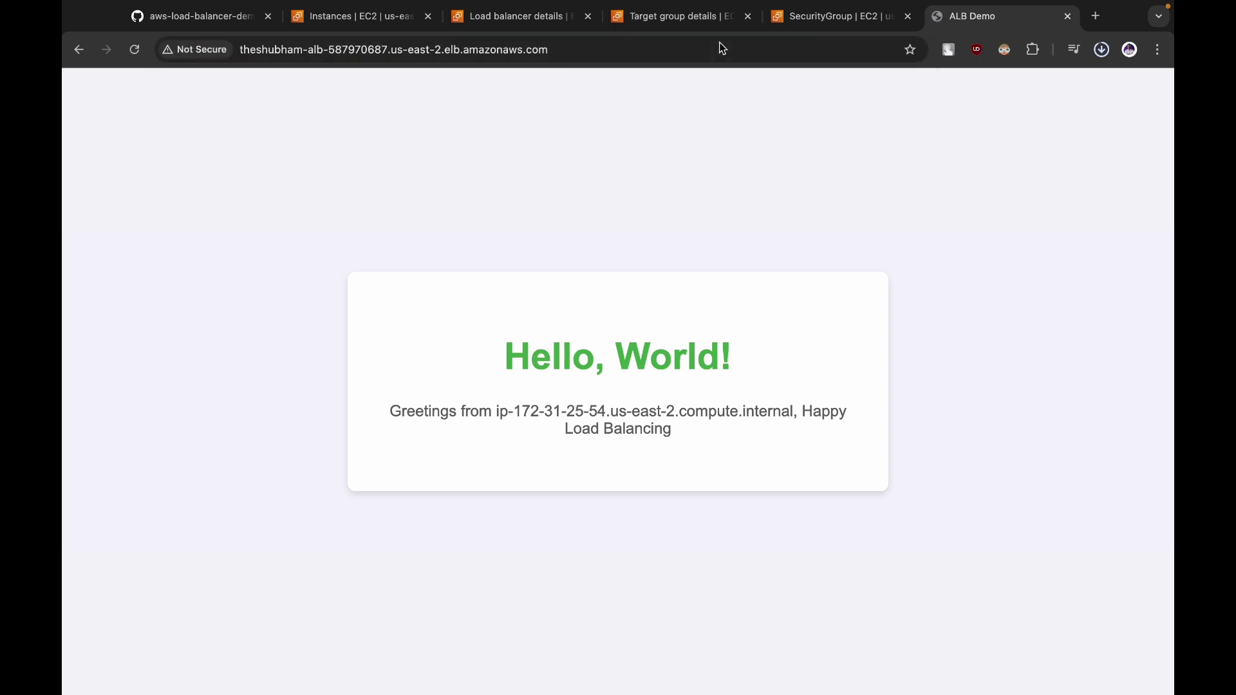
Reload the load balancer's page and compare the private IP shown in the greeting before and after
{"action": "left_click_drag", "start_coordinate": [560, 410], "coordinate": [607, 410]}
{"action": "key", "text": "super+r"}
{"action": "left_click_drag", "start_coordinate": [545, 412], "coordinate": [615, 419]}
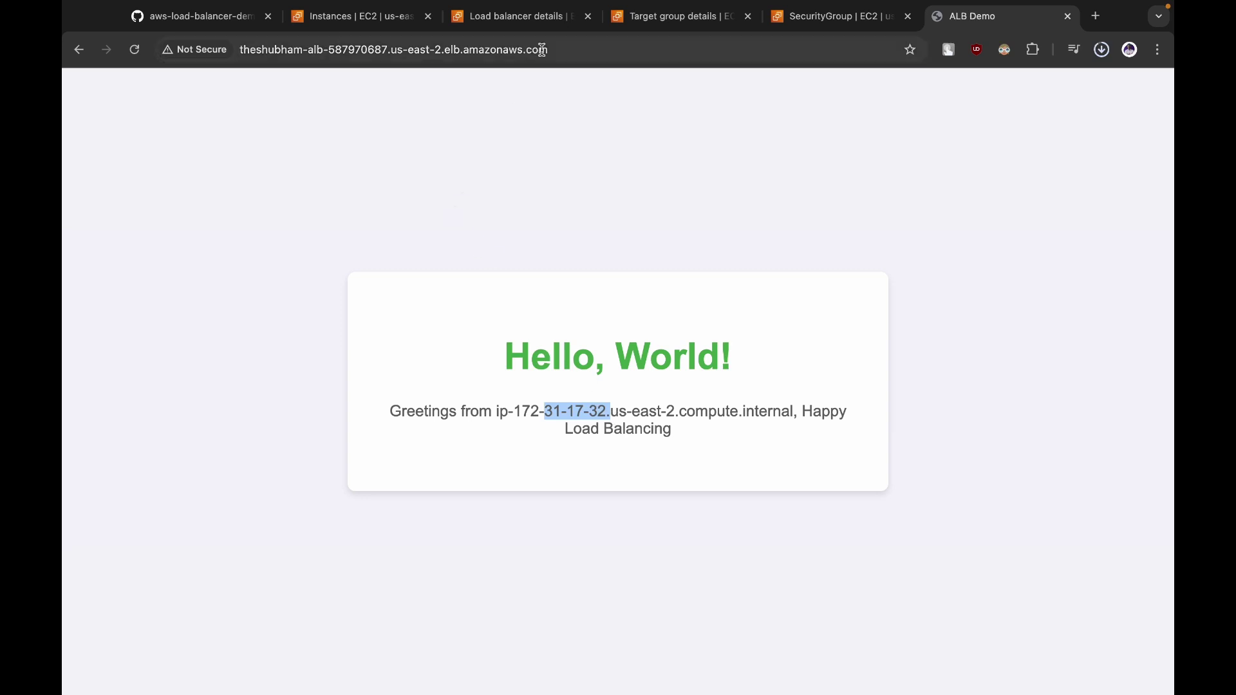
Request the /error path on the load balancer's DNS name
{"action": "left_click", "coordinate": [570, 53]}
{"action": "left_click", "coordinate": [571, 55]}
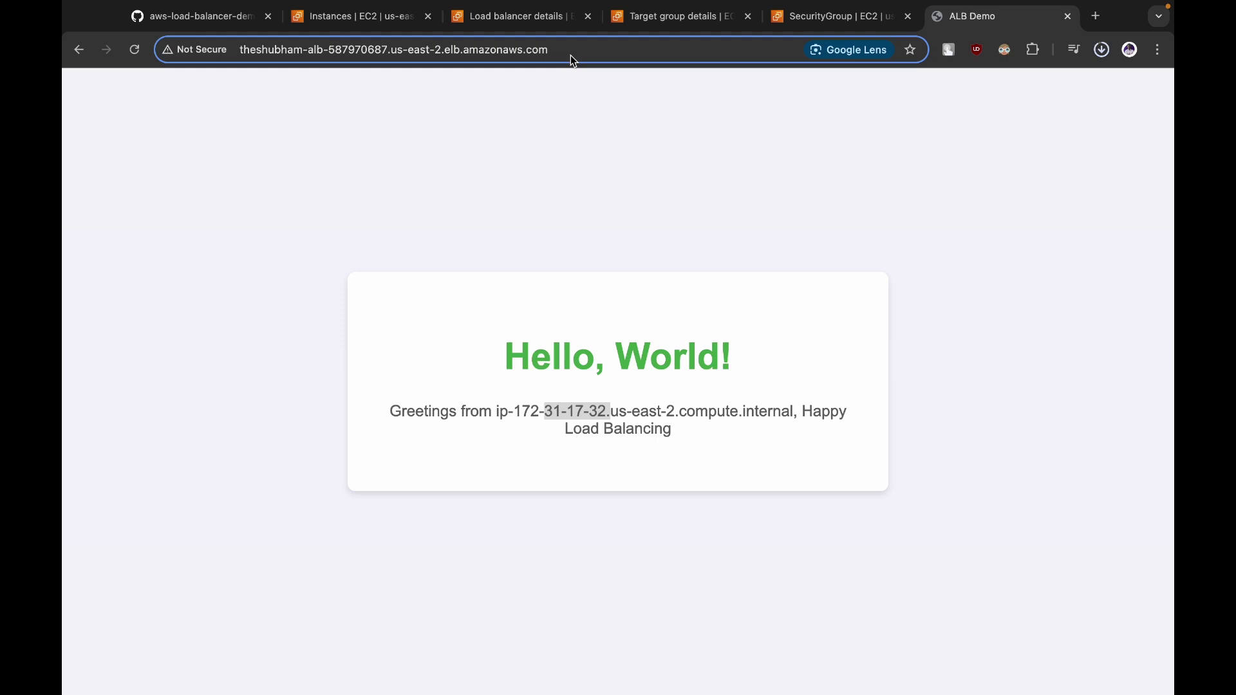
{"action": "type", "text": "/"}
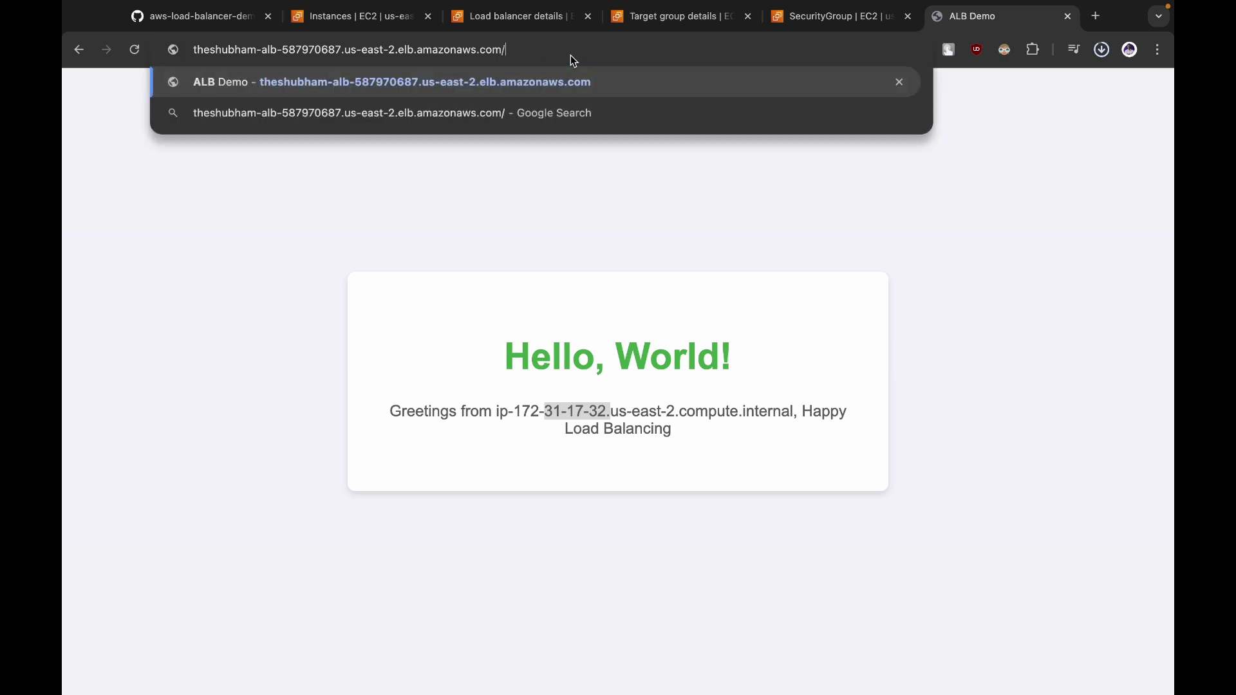
{"action": "type", "text": "error"}
{"action": "key", "text": "Return"}
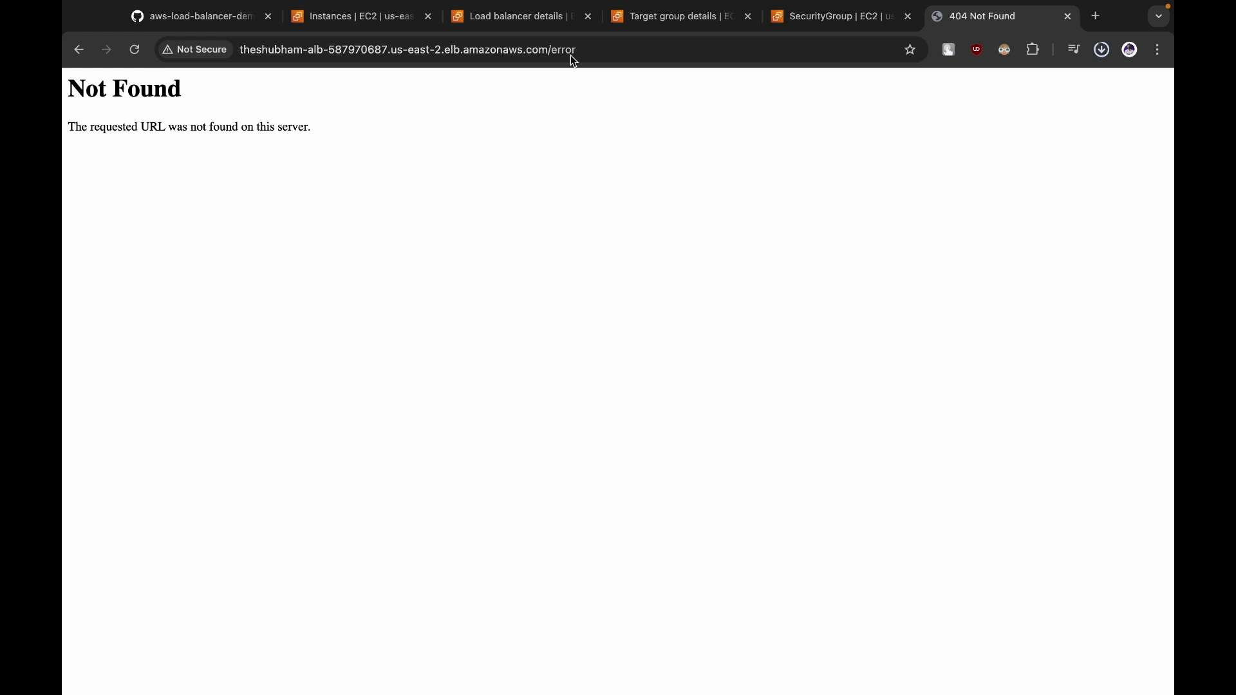
Remove the error path from the address and reopen the load balancer's root page
{"action": "left_click", "coordinate": [585, 53]}
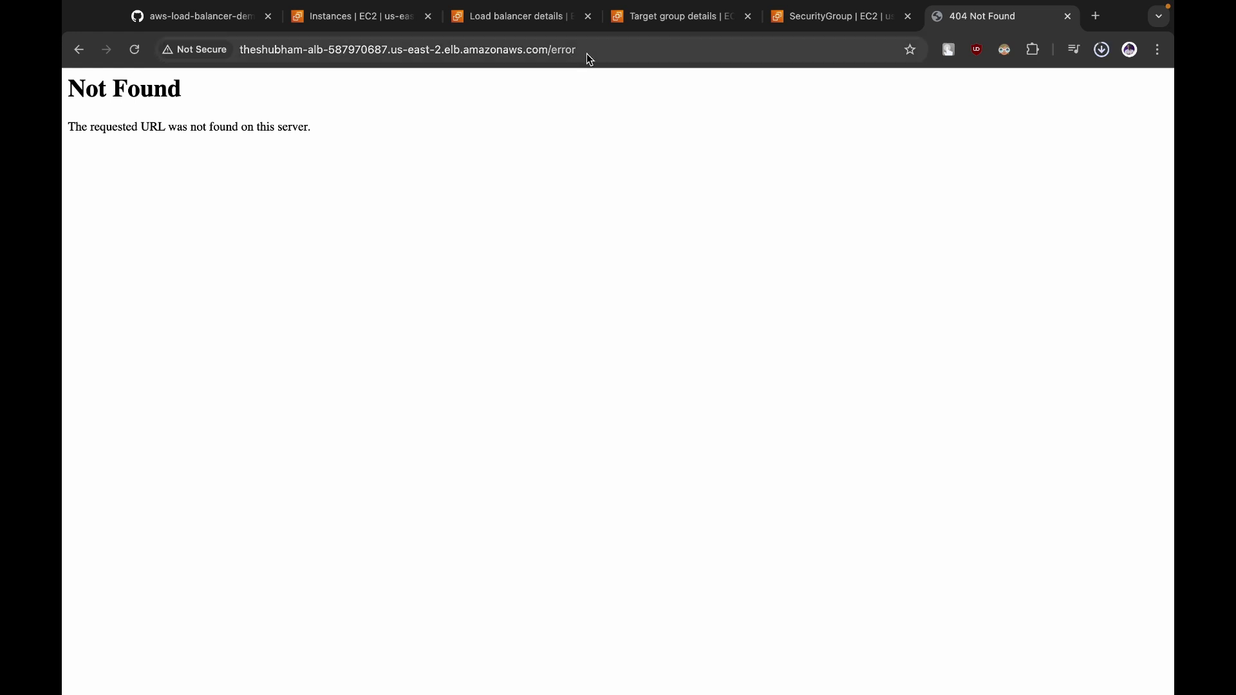
{"action": "left_click", "coordinate": [586, 53]}
{"action": "key", "text": "BackSpace"}
{"action": "key", "text": "BackSpace"}
{"action": "key", "text": "BackSpace"}
{"action": "key", "text": "BackSpace"}
{"action": "key", "text": "BackSpace"}
{"action": "key", "text": "BackSpace"}
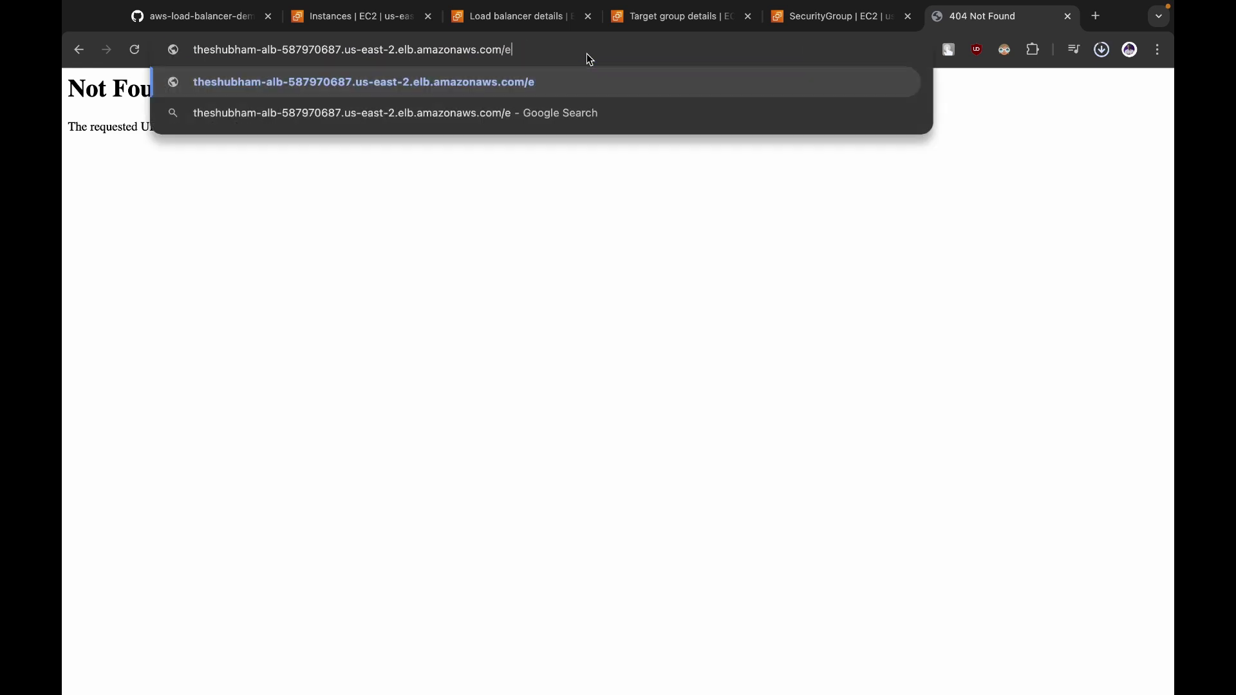
{"action": "key", "text": "Return"}
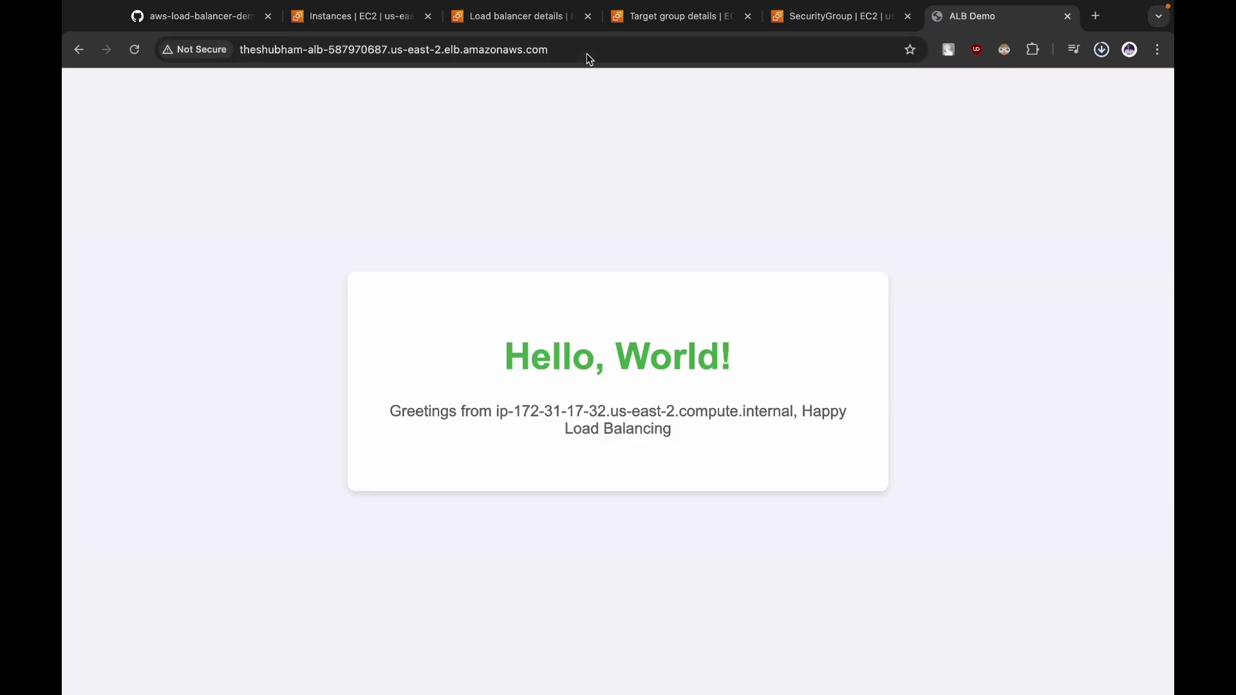
Refresh the EC2 instances list and examine instance-2's inbound and outbound security rules
{"action": "left_click", "coordinate": [358, 18]}
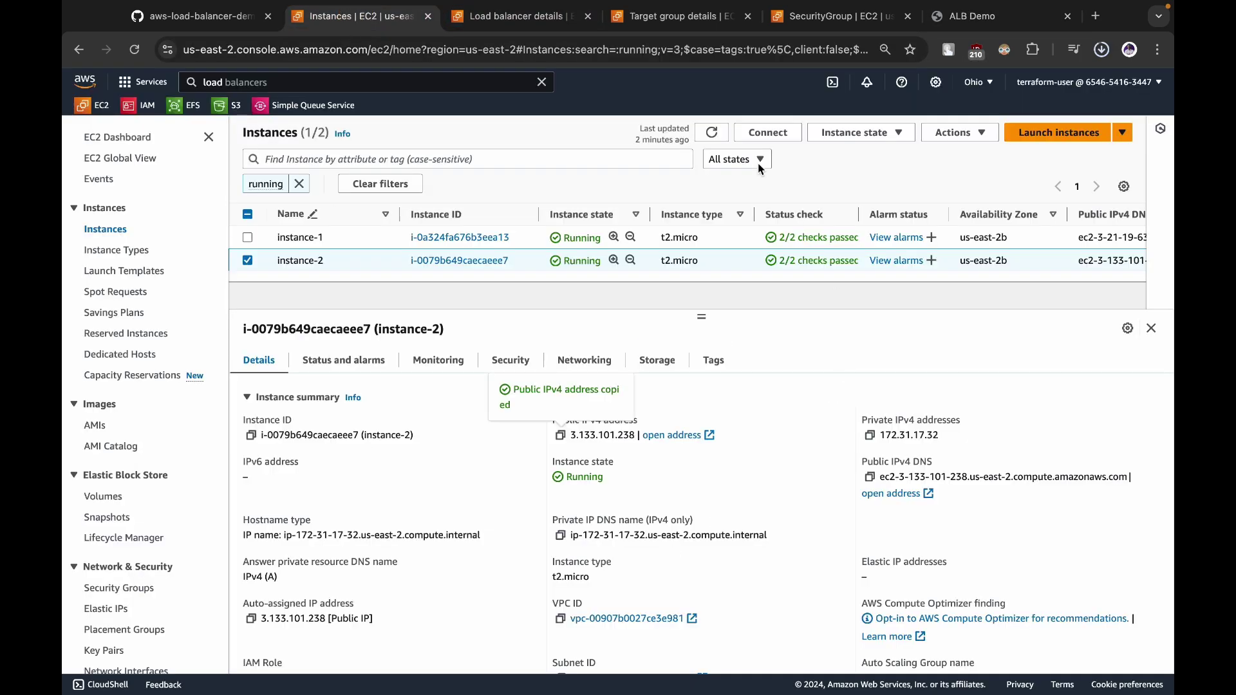
{"action": "left_click", "coordinate": [713, 132]}
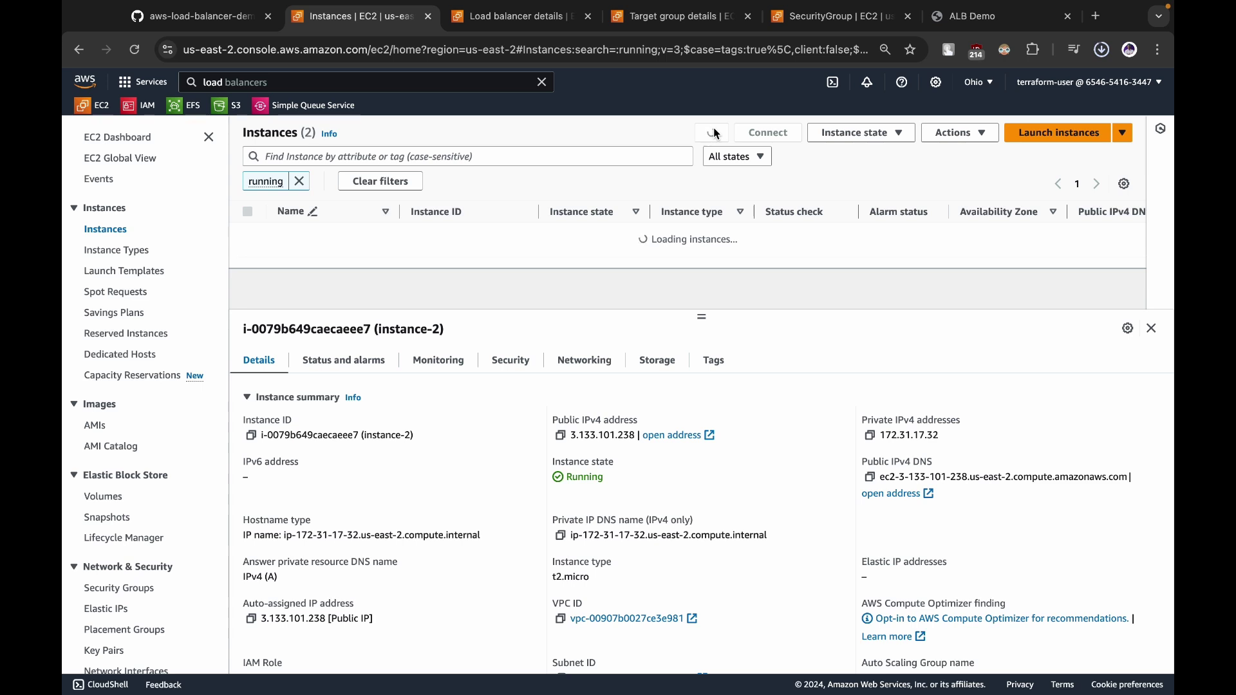
{"action": "left_click", "coordinate": [494, 365]}
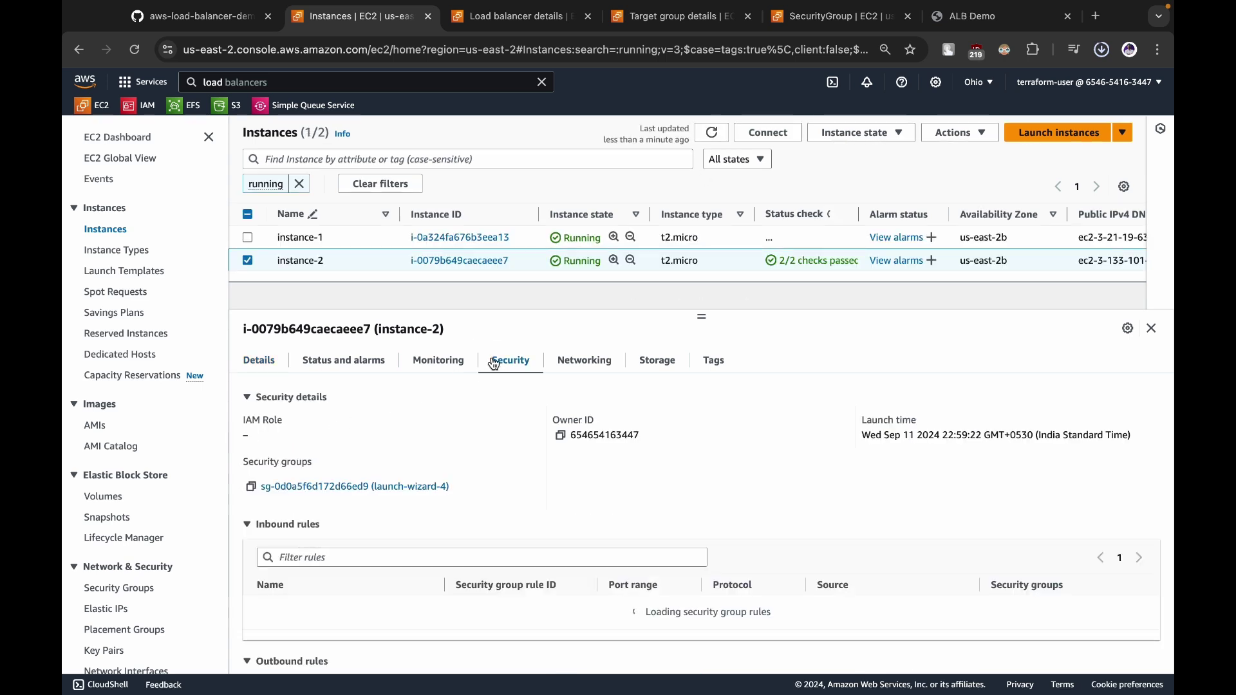
{"action": "scroll", "coordinate": [414, 536], "scroll_direction": "down", "scroll_amount": 3}
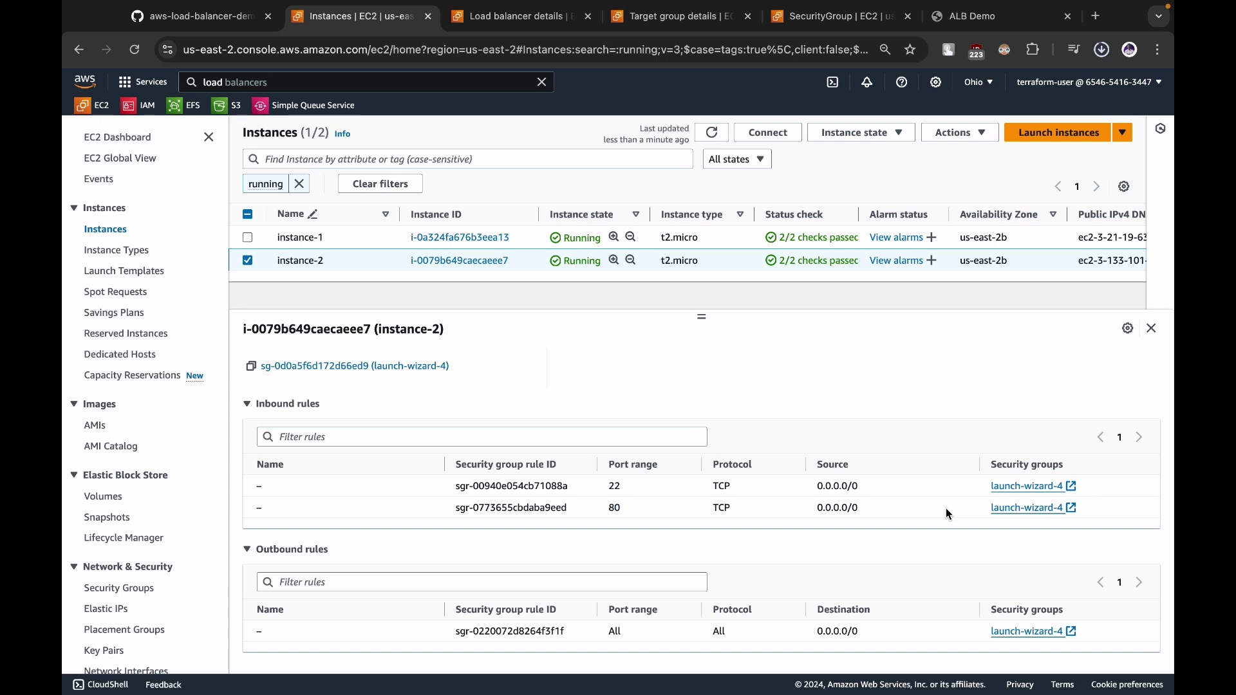
Select only instance-1 and examine its inbound and outbound security rules
{"action": "left_click", "coordinate": [247, 237]}
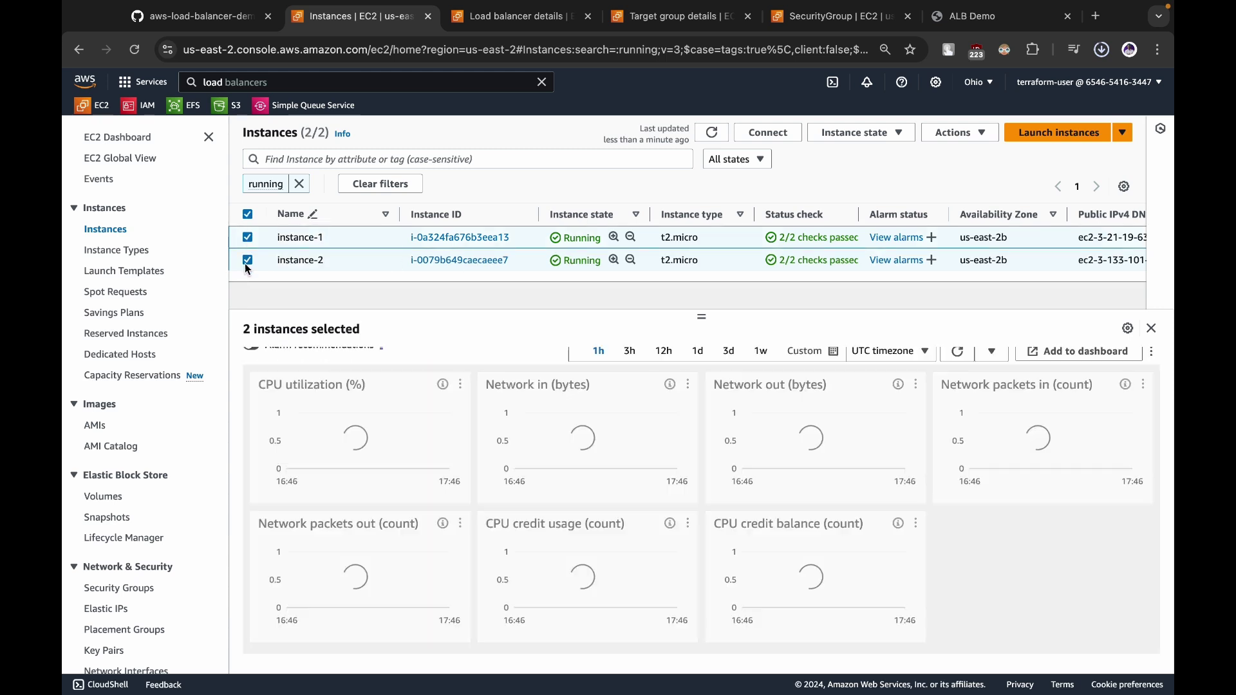
{"action": "left_click", "coordinate": [248, 260]}
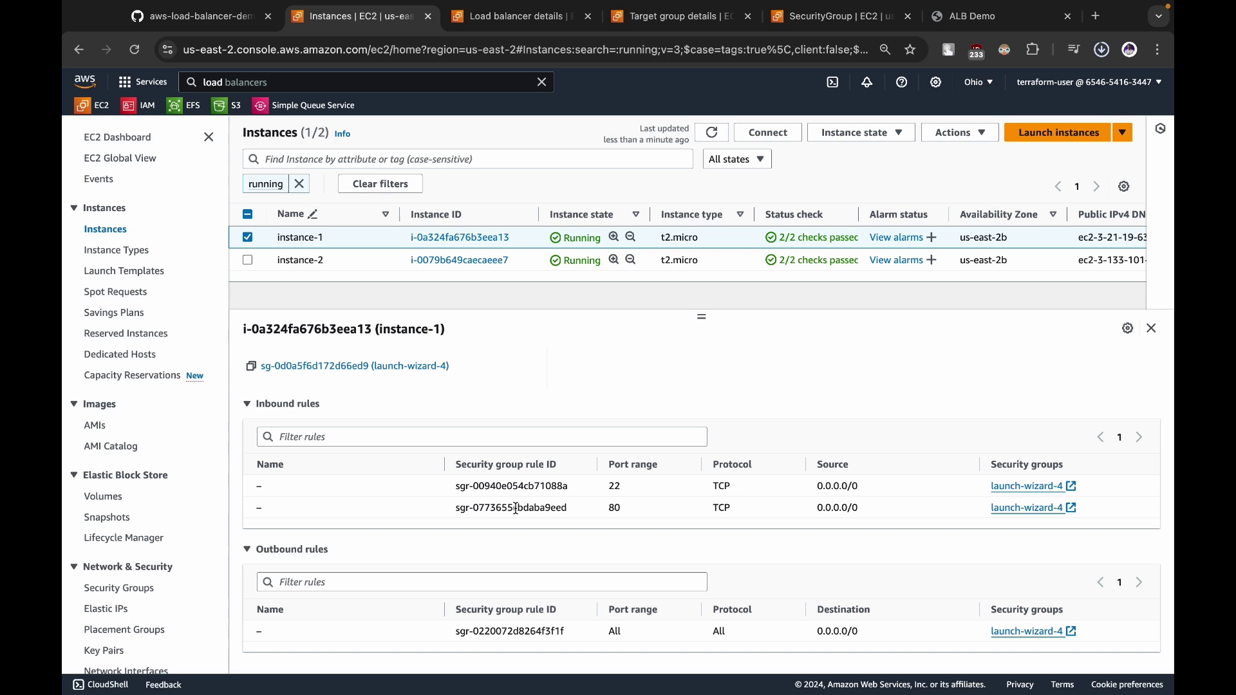
{"action": "left_click", "coordinate": [984, 463]}
{"action": "left_click_drag", "start_coordinate": [984, 463], "coordinate": [984, 464]}
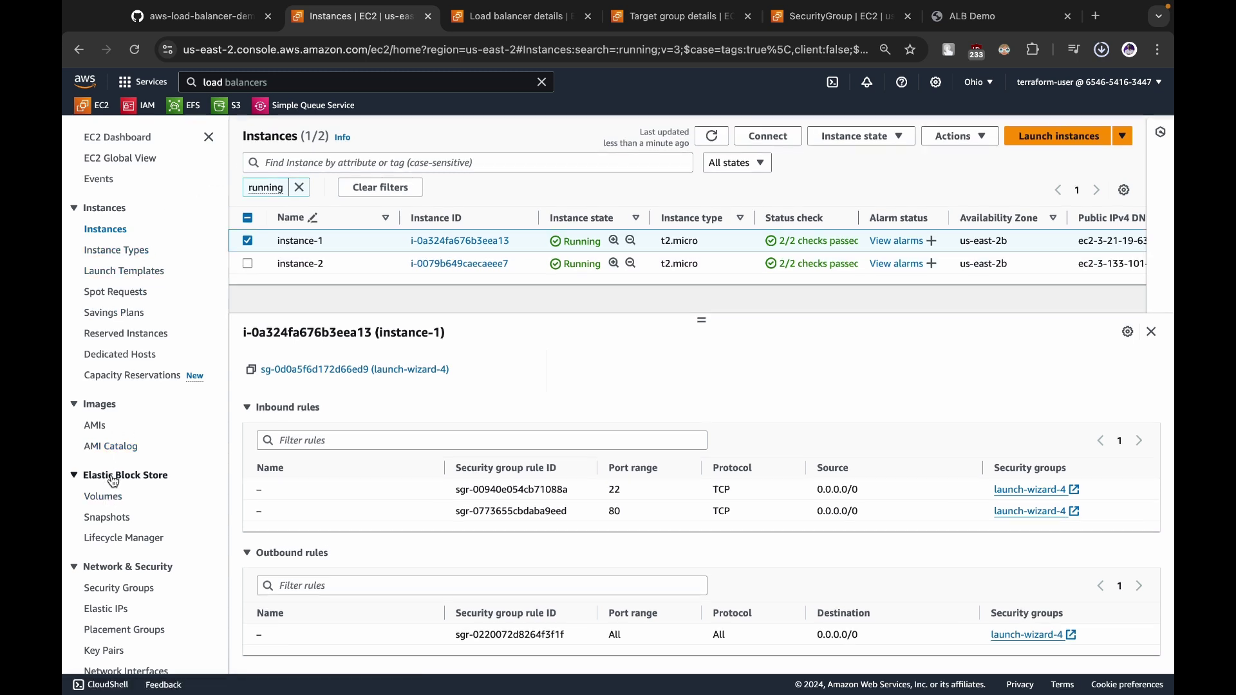
Open the security groups list separately and start editing the inbound rules of launch-wizard-4
{"action": "middle_click", "coordinate": [129, 589]}
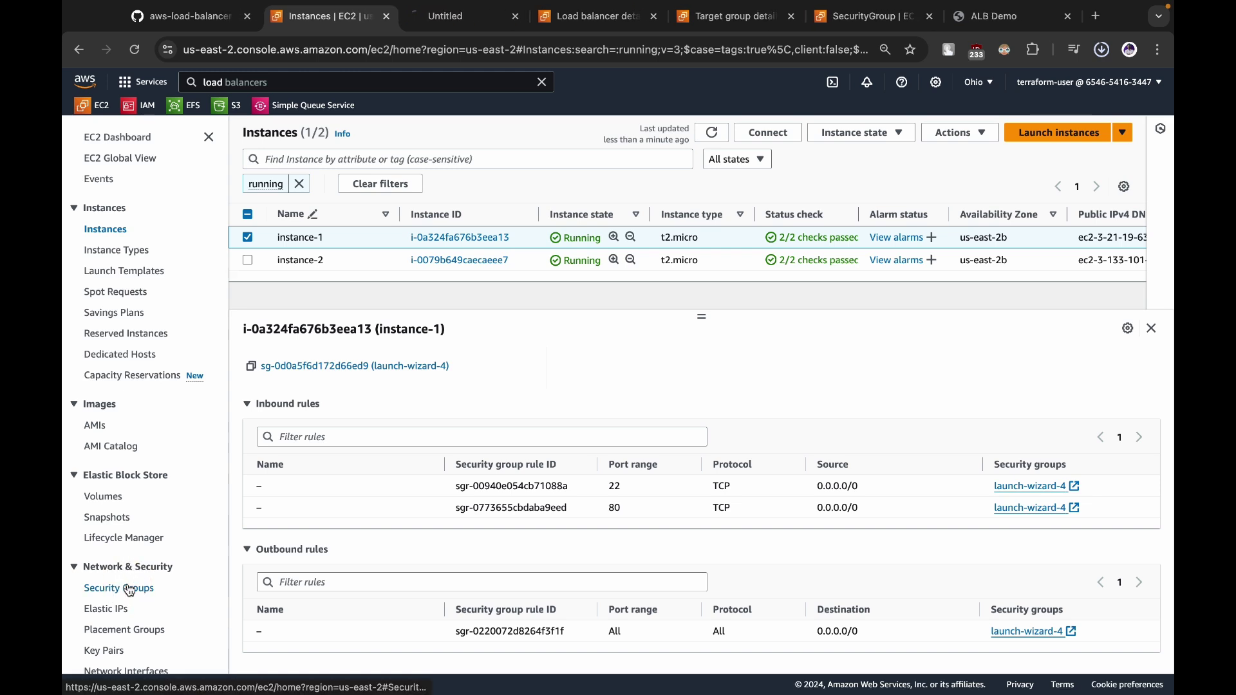
{"action": "left_click", "coordinate": [458, 24]}
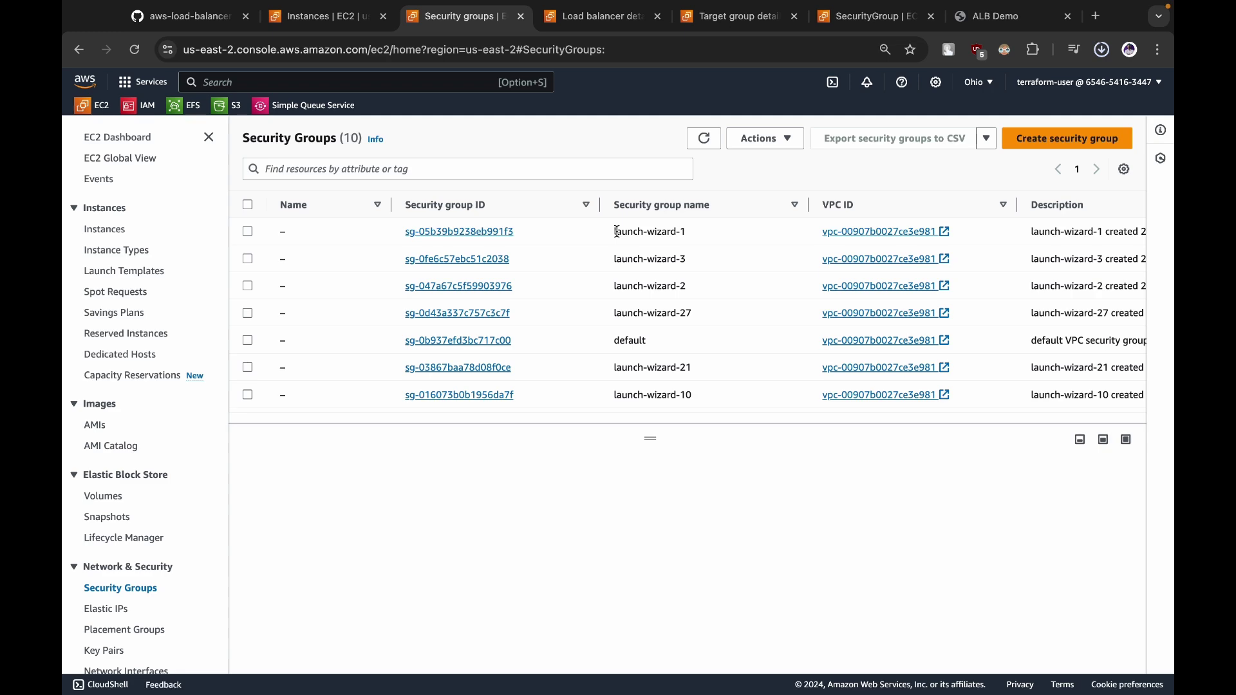
{"action": "scroll", "coordinate": [631, 364], "scroll_direction": "down", "scroll_amount": 3}
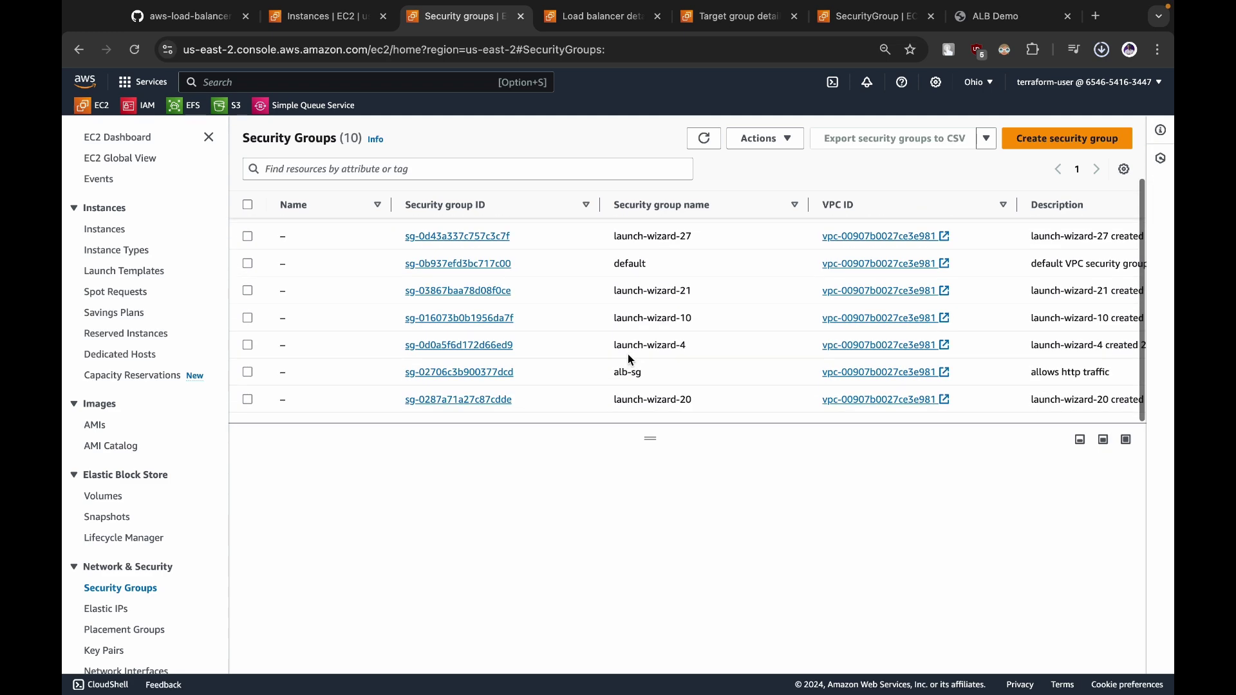
{"action": "left_click", "coordinate": [447, 348]}
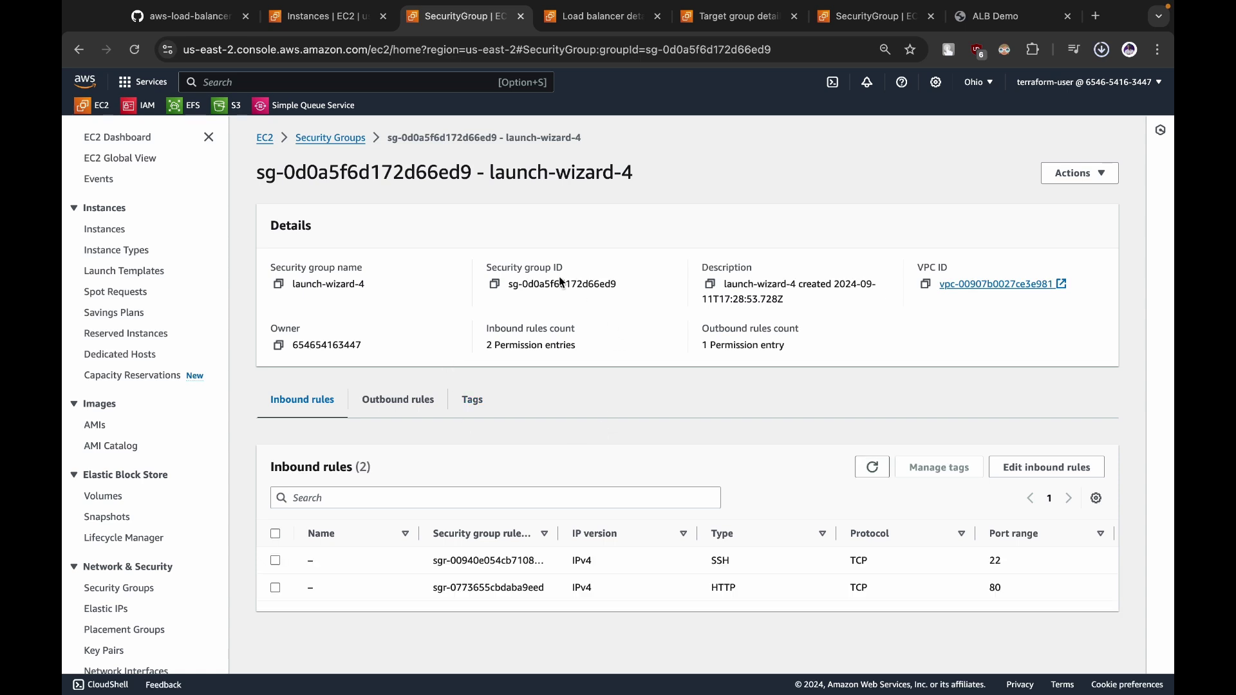
{"action": "left_click", "coordinate": [1047, 468]}
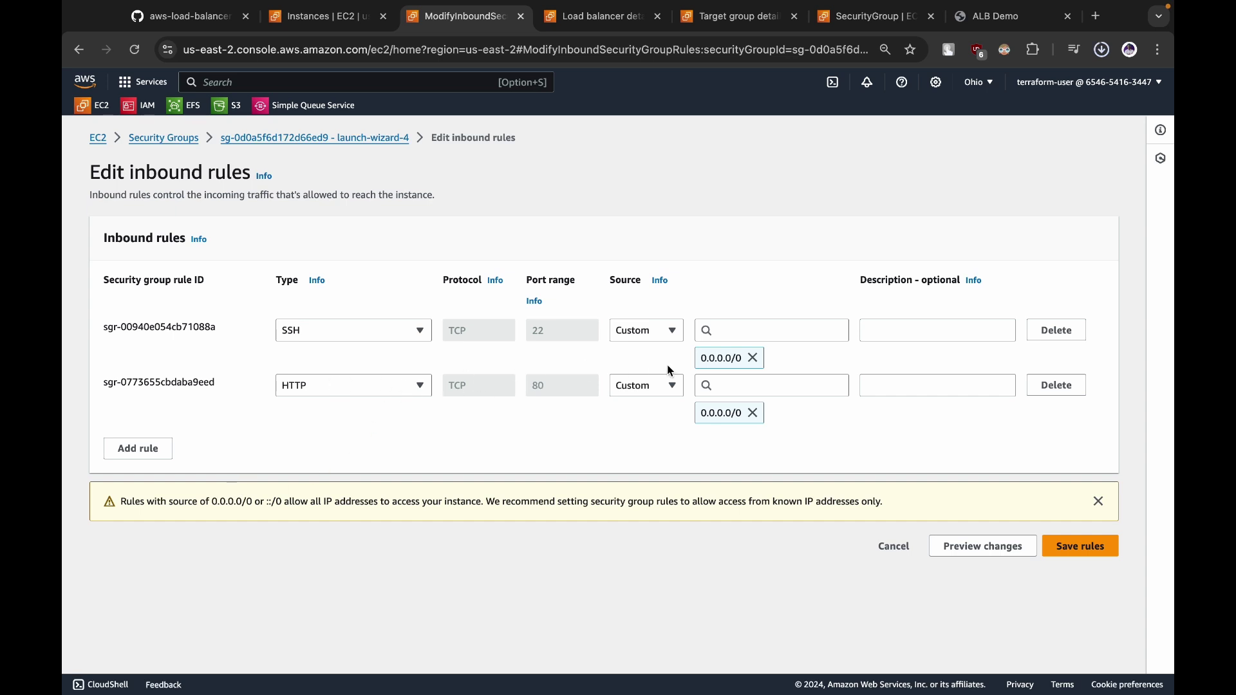
Clear the 0.0.0.0/0 source from the existing HTTP rule and add a new inbound rule
{"action": "left_click", "coordinate": [753, 413]}
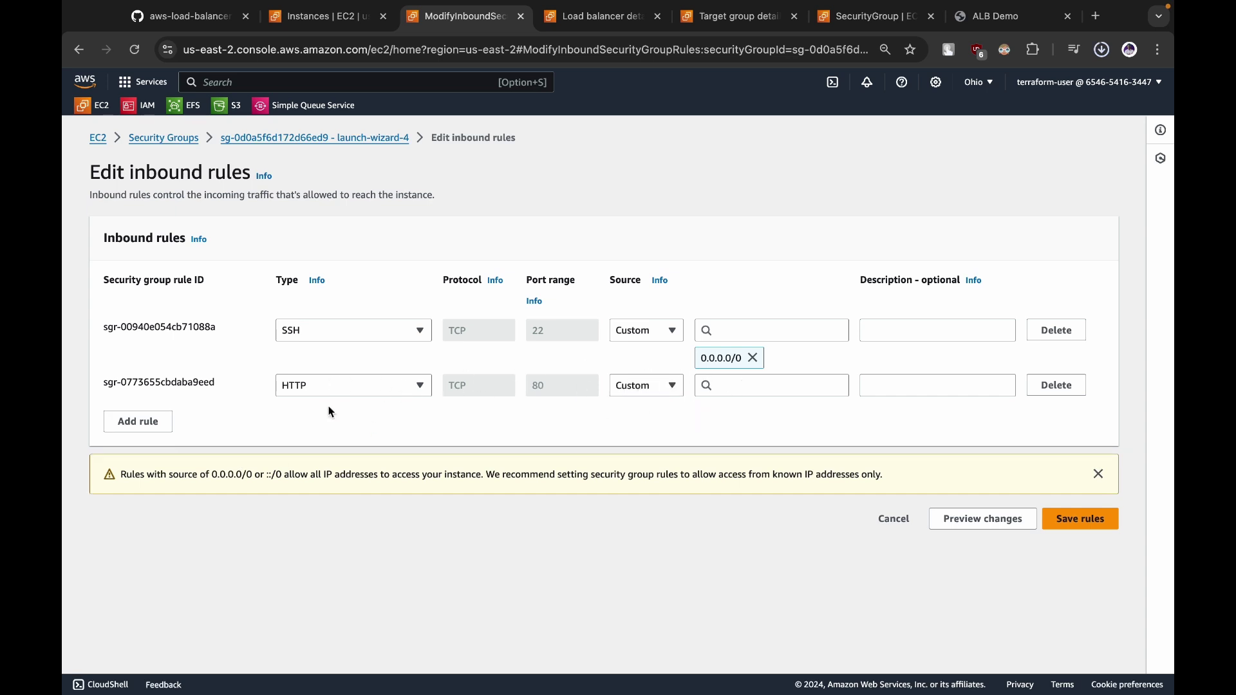
{"action": "left_click", "coordinate": [146, 428]}
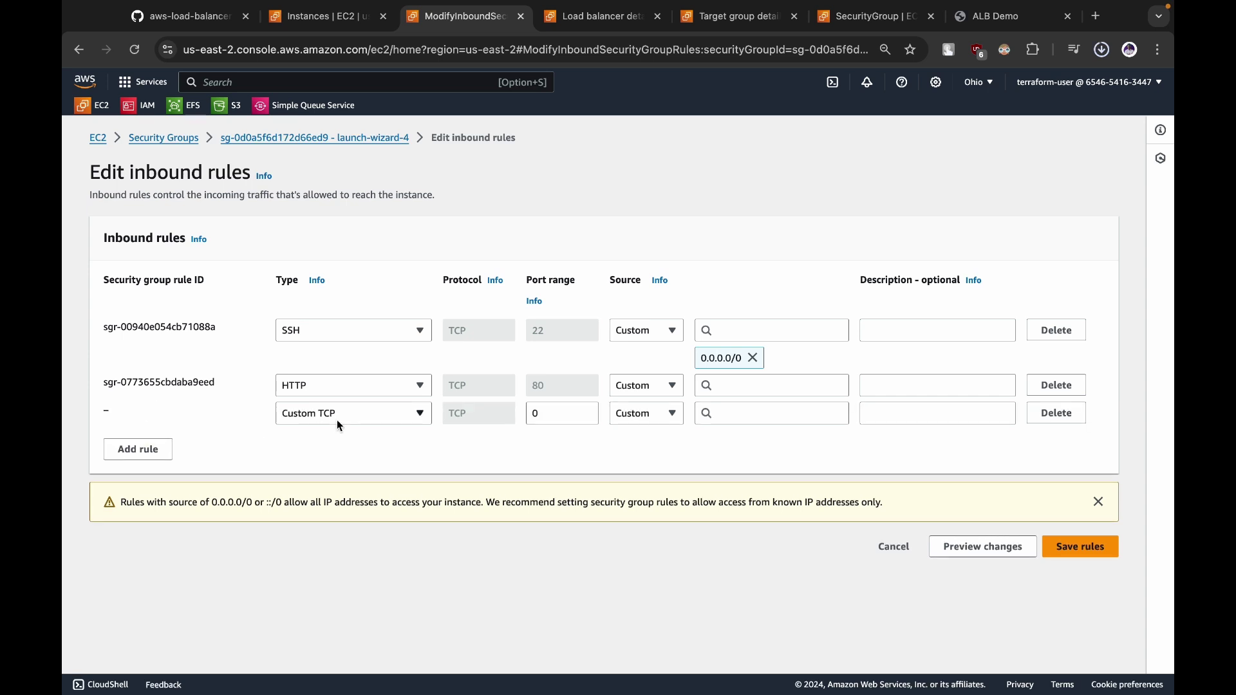
{"action": "left_click", "coordinate": [631, 413]}
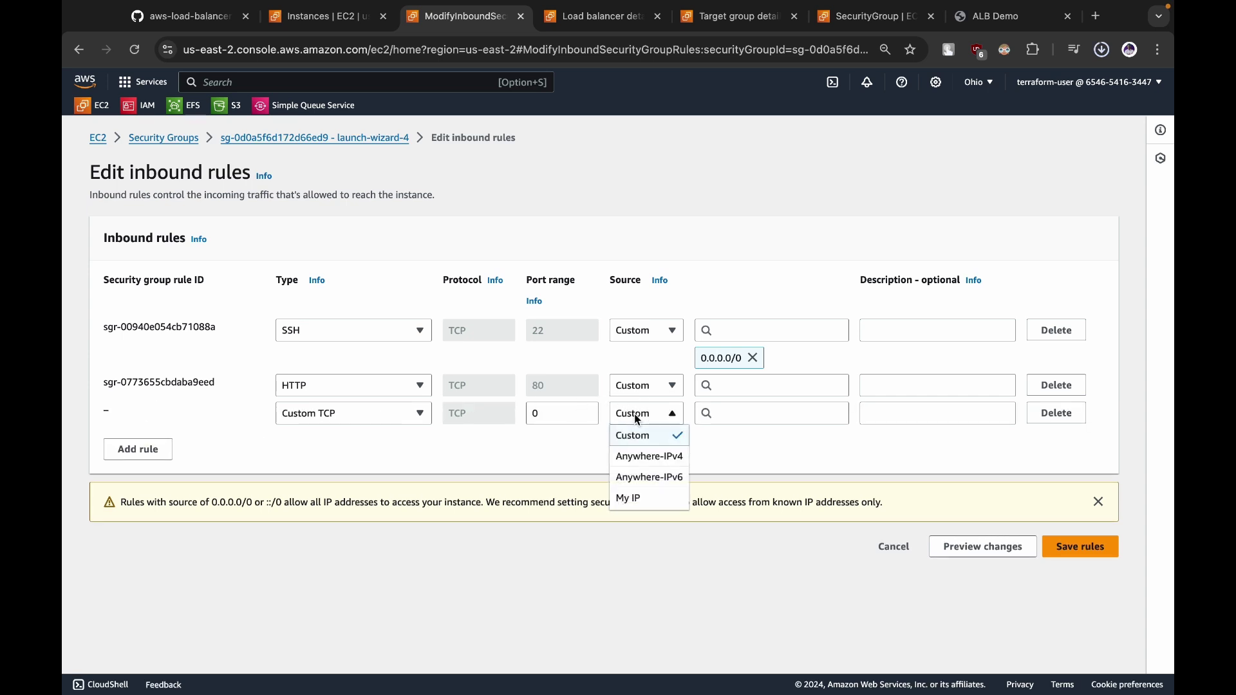
{"action": "left_click", "coordinate": [380, 414]}
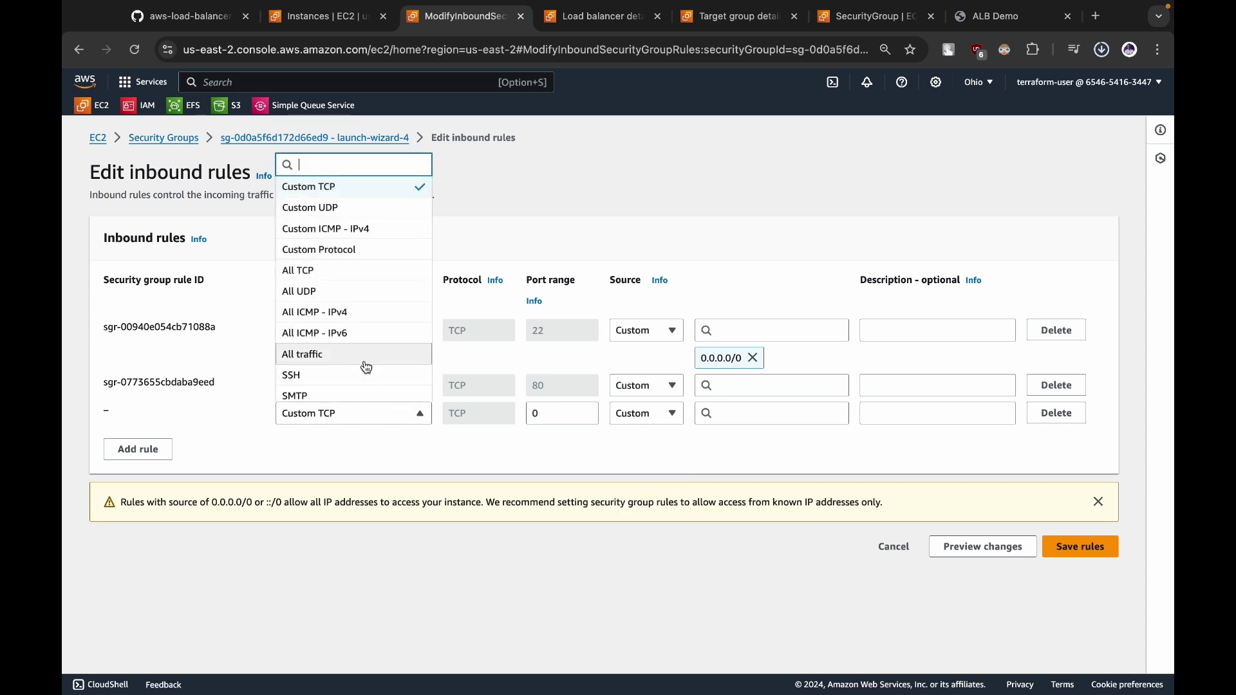
{"action": "scroll", "coordinate": [361, 357], "scroll_direction": "down", "scroll_amount": 7}
{"action": "scroll", "coordinate": [366, 368], "scroll_direction": "up", "scroll_amount": 3}
{"action": "scroll", "coordinate": [367, 367], "scroll_direction": "up", "scroll_amount": 5}
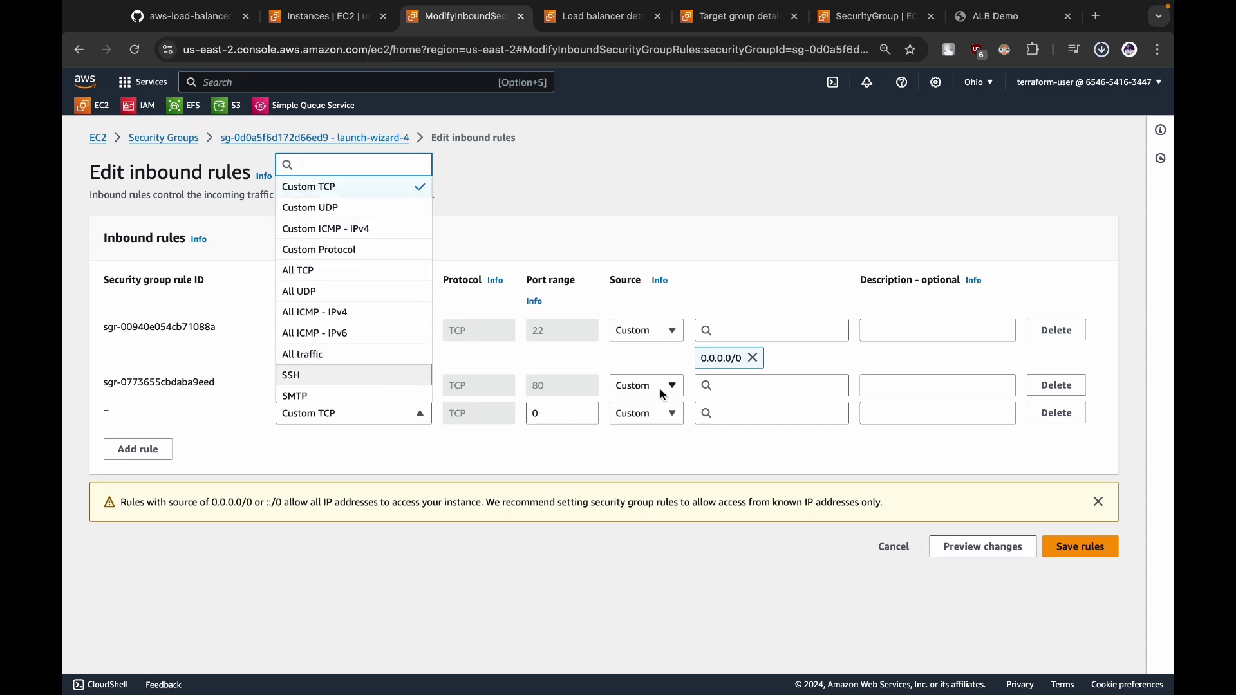
Set the new inbound rule's custom source to the alb-sg security group
{"action": "left_click", "coordinate": [708, 412]}
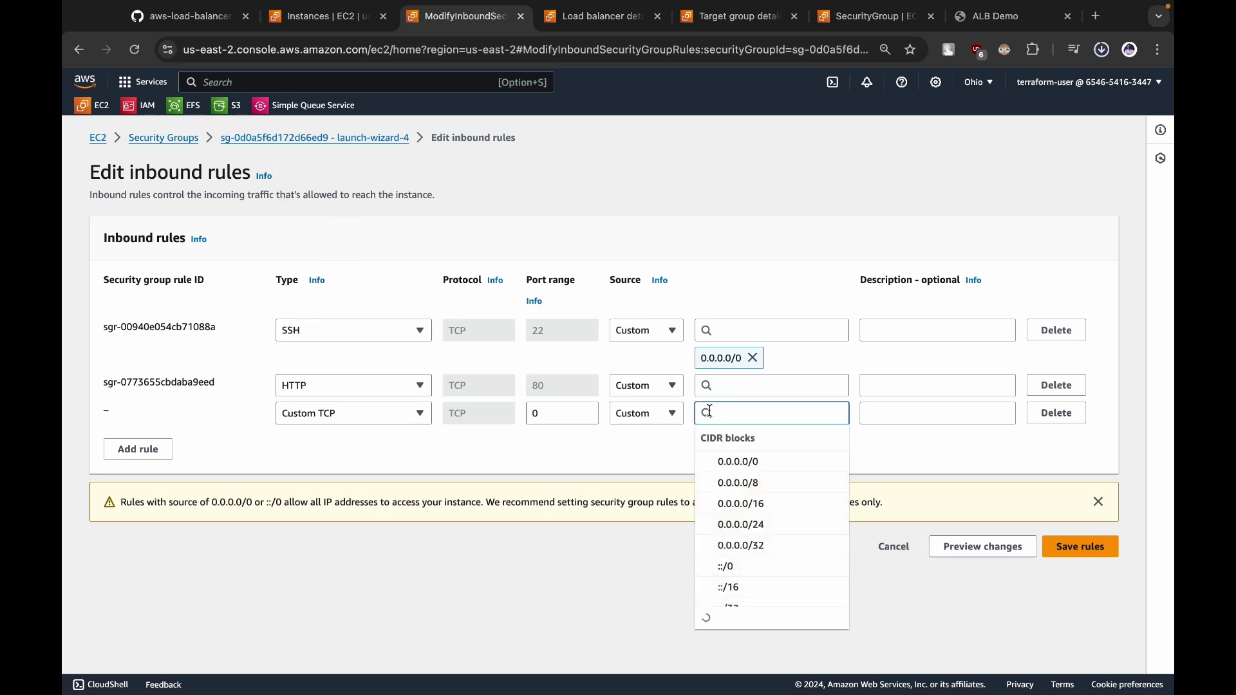
{"action": "scroll", "coordinate": [734, 583], "scroll_direction": "down", "scroll_amount": 3}
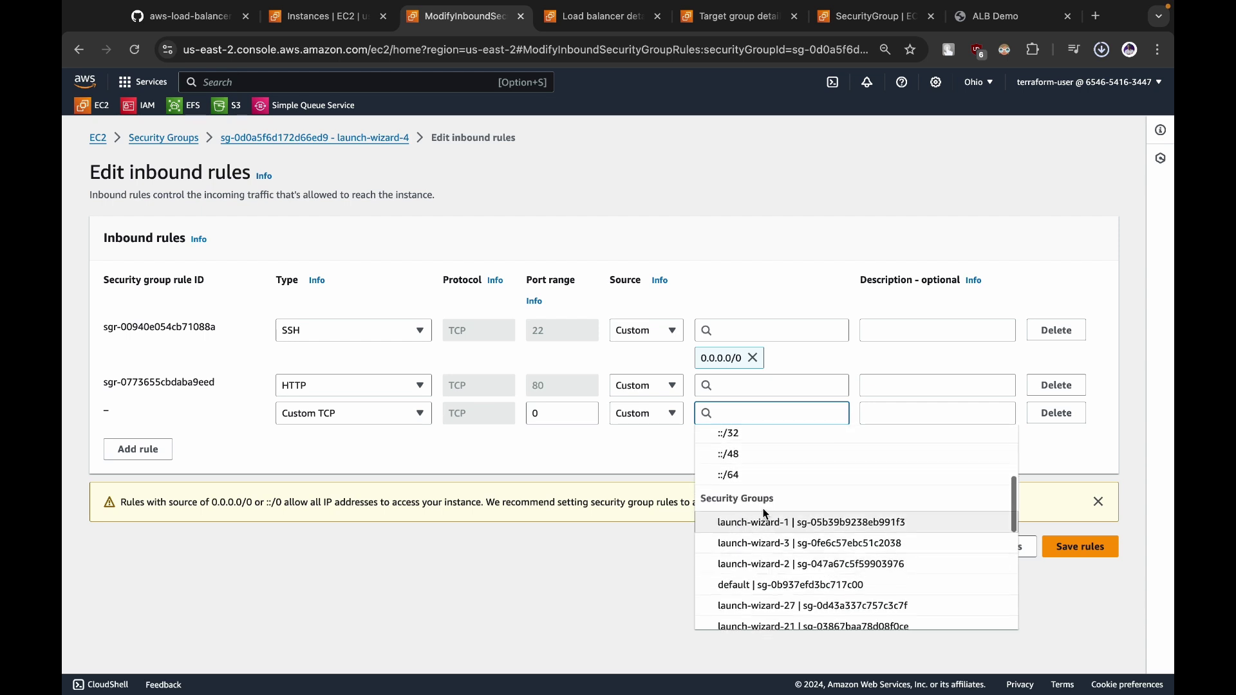
{"action": "scroll", "coordinate": [783, 586], "scroll_direction": "down", "scroll_amount": 2}
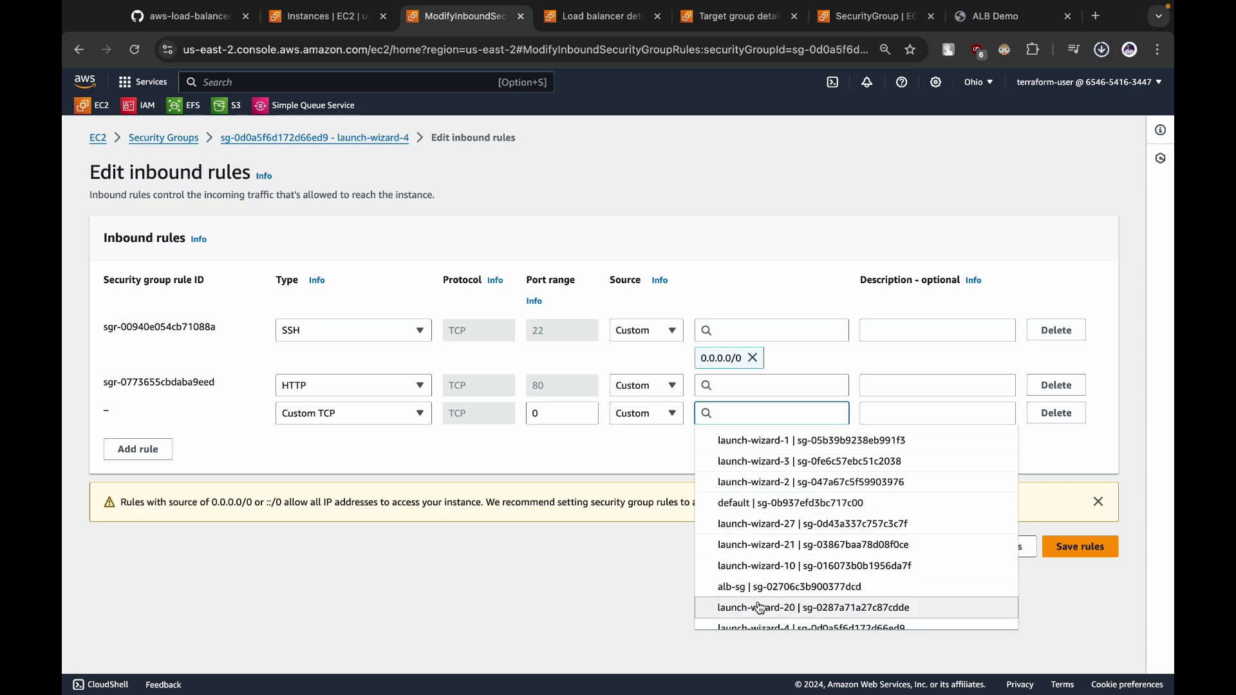
{"action": "scroll", "coordinate": [728, 602], "scroll_direction": "down", "scroll_amount": 1}
{"action": "left_click", "coordinate": [742, 533]}
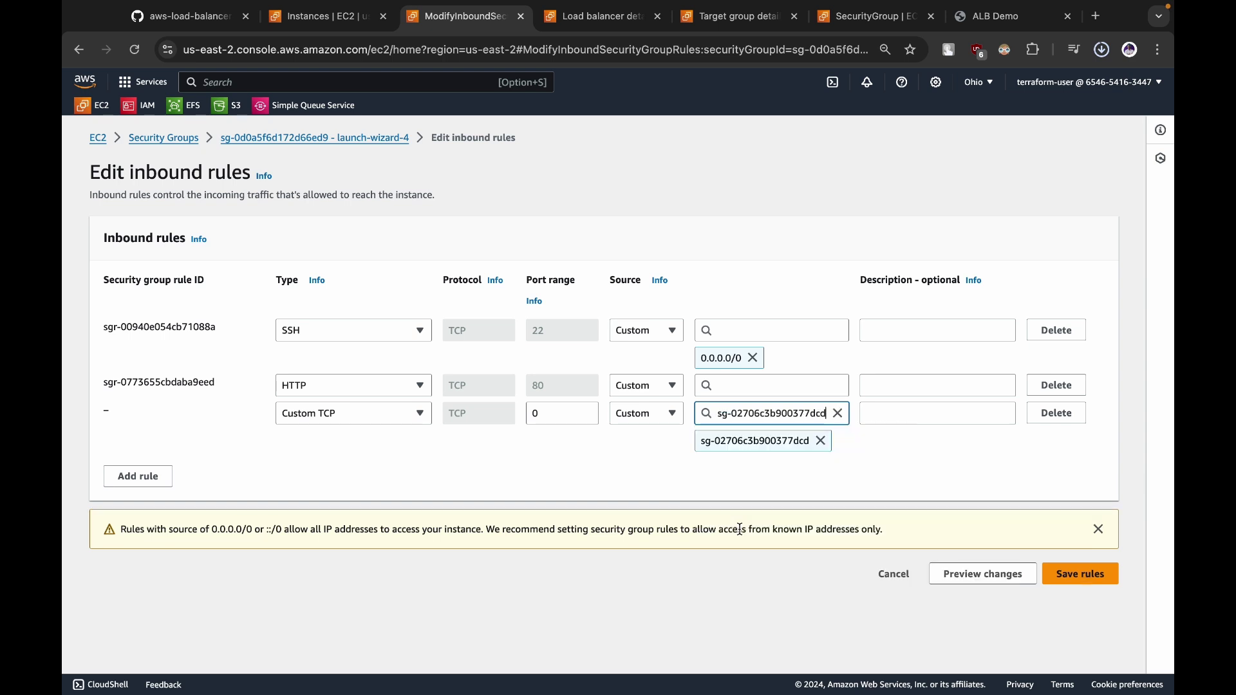
Set the new rule's type to HTTP and delete the original HTTP rule
{"action": "left_click", "coordinate": [365, 409]}
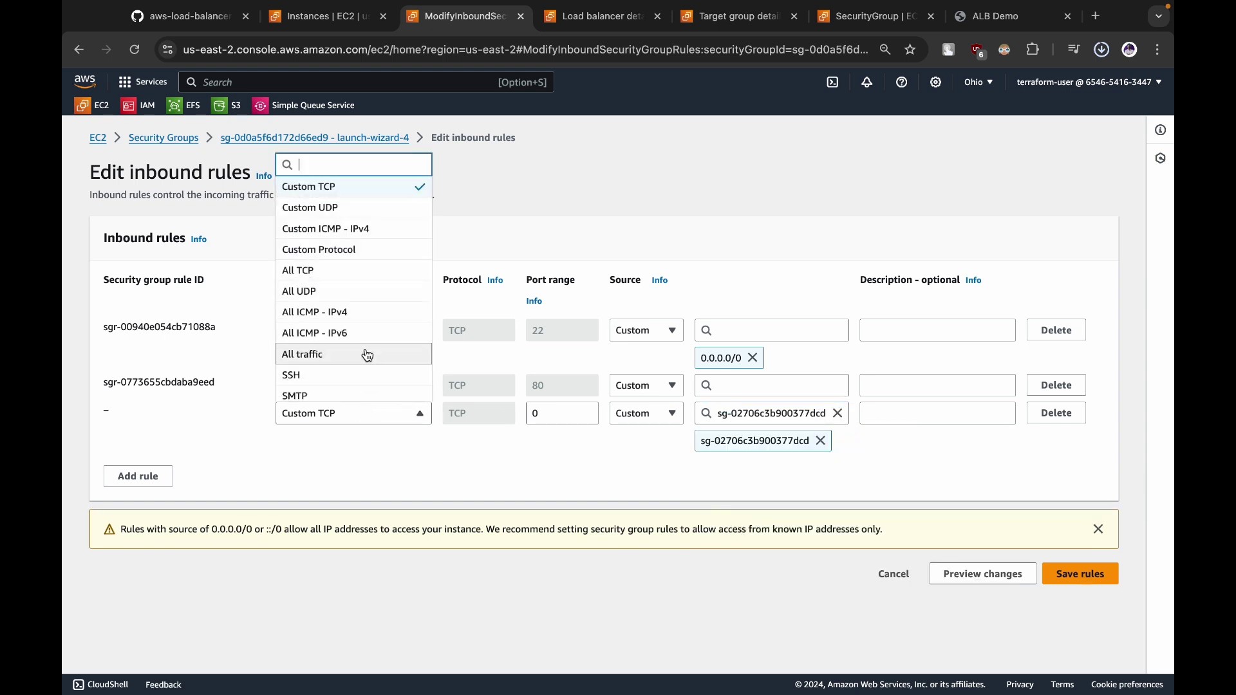
{"action": "type", "text": "http"}
{"action": "left_click", "coordinate": [315, 326]}
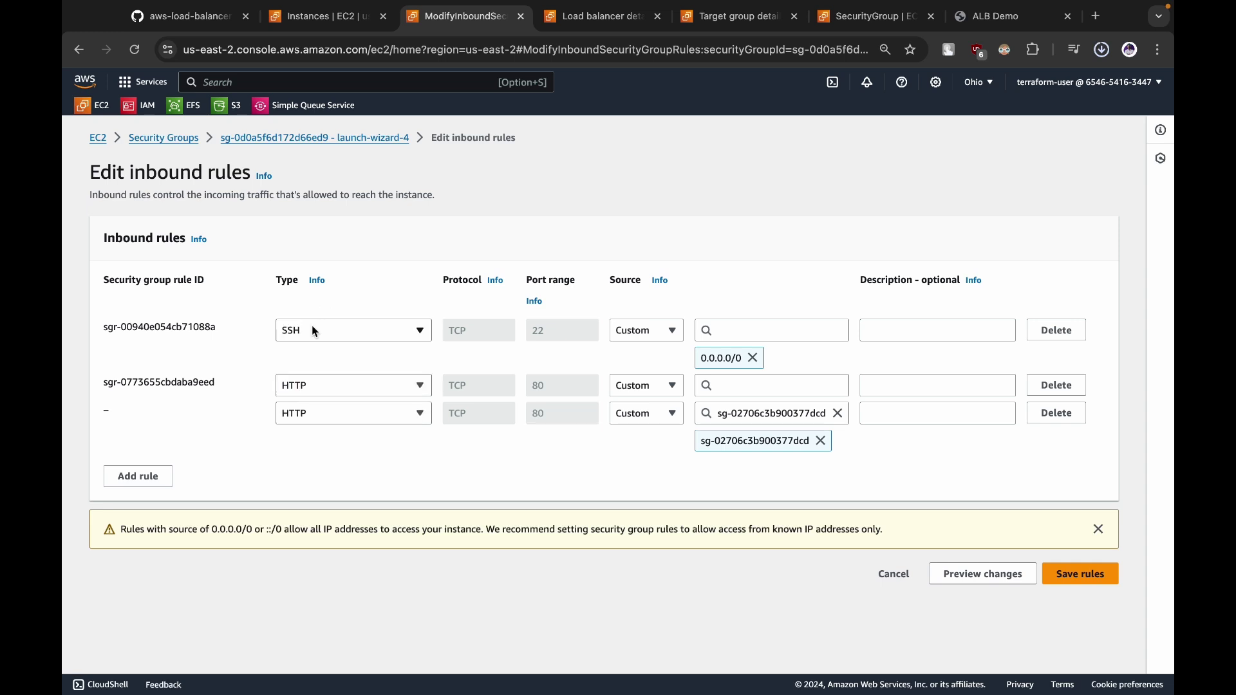
{"action": "left_click", "coordinate": [1046, 389]}
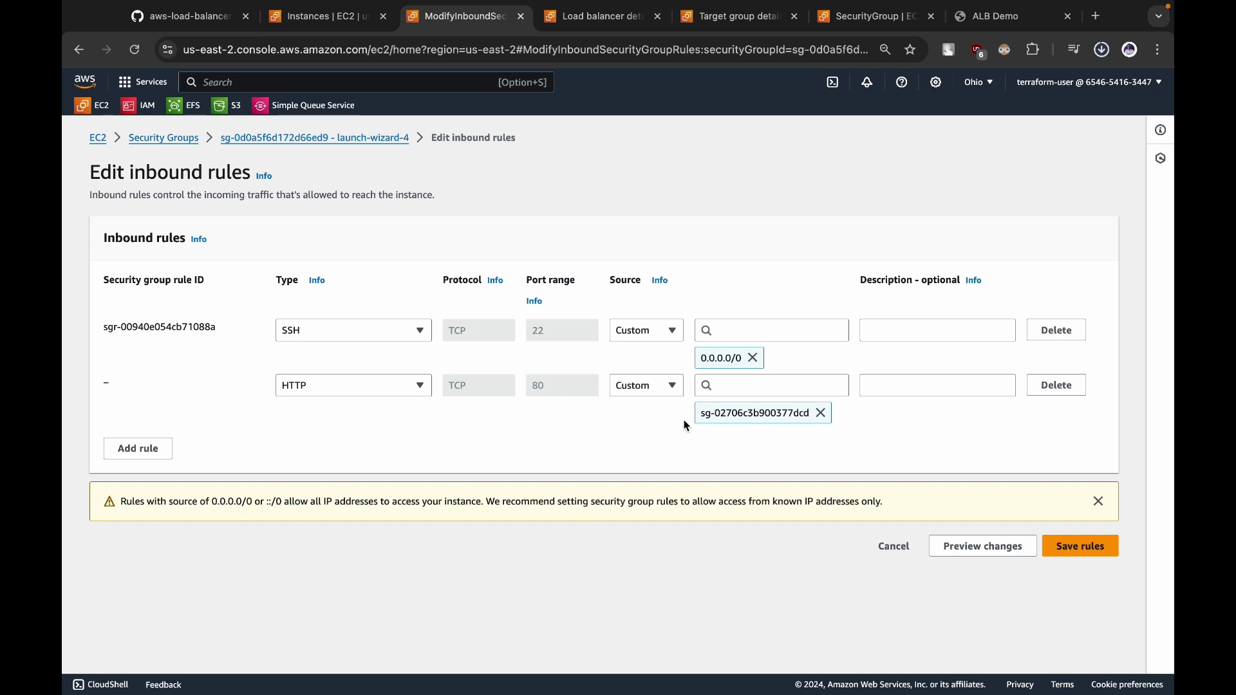
Check the alb-sg security group's name and ID, and return to the inbound rules being edited
{"action": "left_click", "coordinate": [579, 20]}
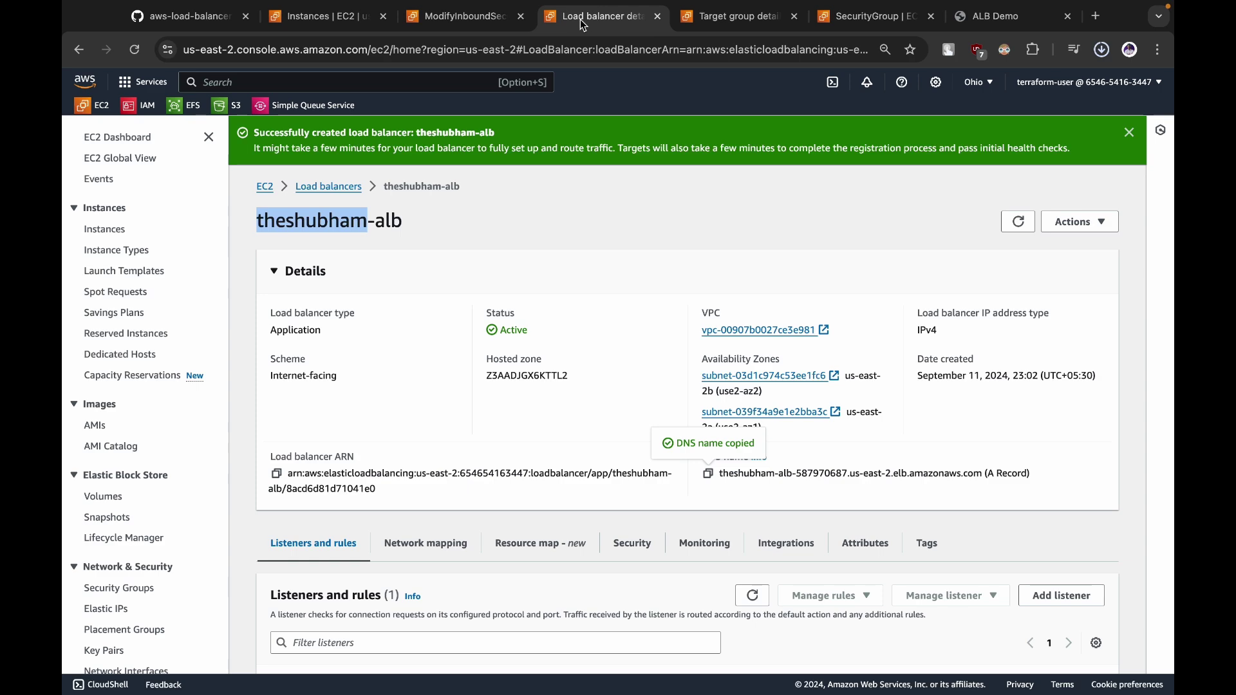
{"action": "left_click", "coordinate": [841, 14]}
{"action": "left_click_drag", "start_coordinate": [488, 231], "coordinate": [559, 249]}
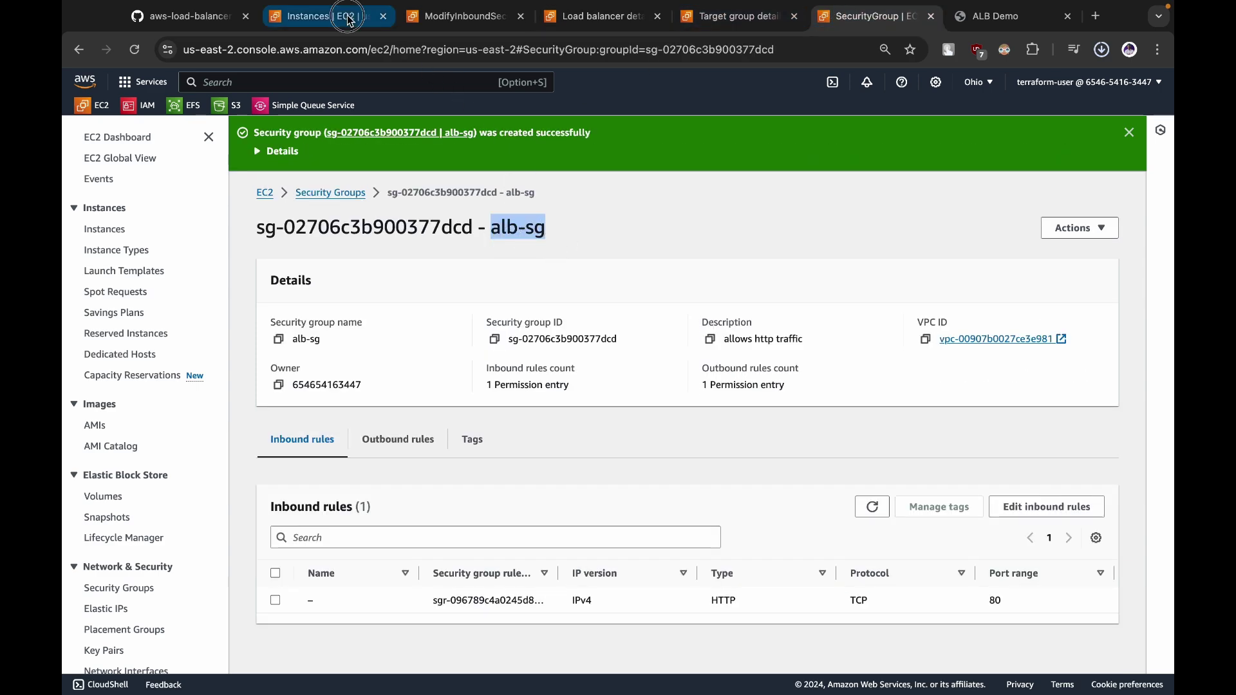
{"action": "left_click", "coordinate": [325, 16]}
{"action": "left_click", "coordinate": [460, 18]}
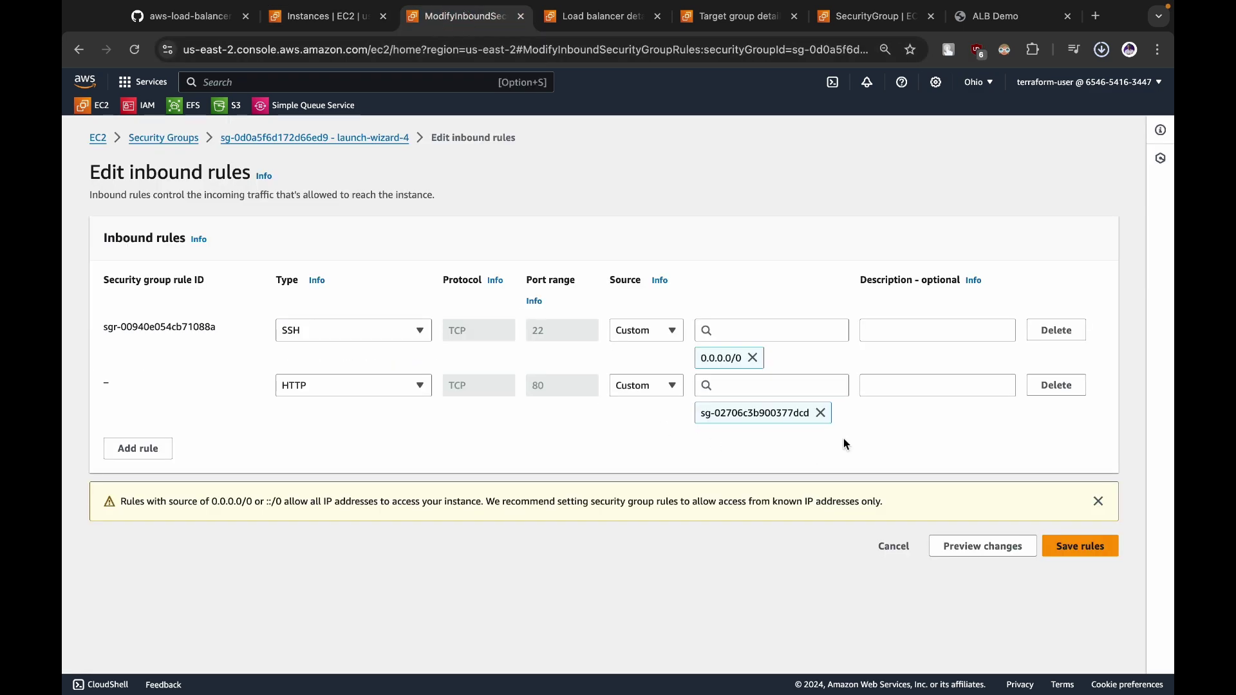
Save the inbound rules of launch-wizard-4 and examine the saved SSH and HTTP entries
{"action": "left_click", "coordinate": [1081, 548]}
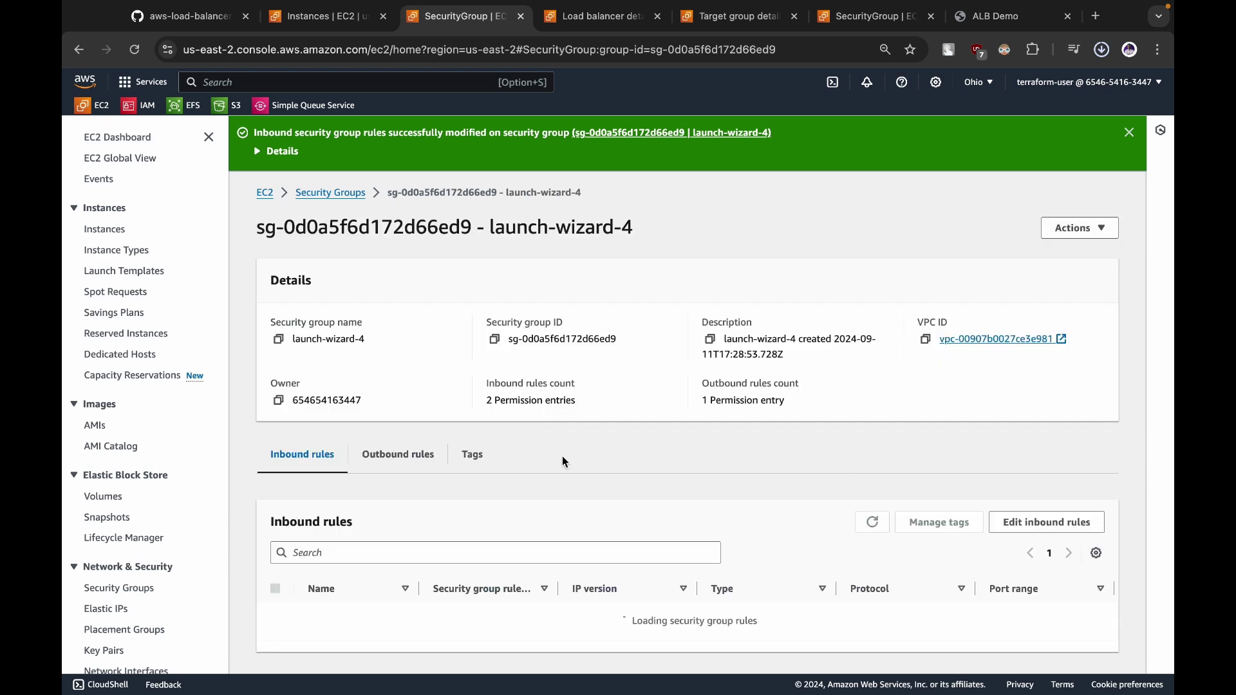
{"action": "scroll", "coordinate": [685, 462], "scroll_direction": "down", "scroll_amount": 1}
{"action": "left_click_drag", "start_coordinate": [570, 626], "coordinate": [671, 638]}
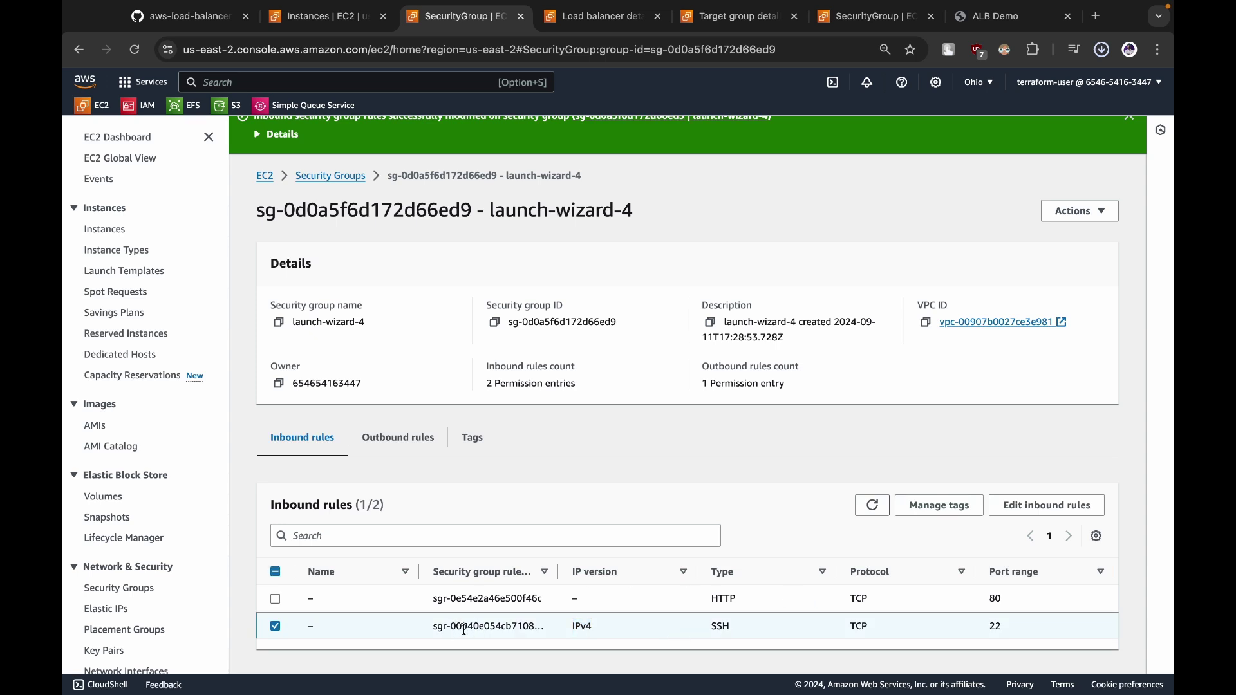
{"action": "left_click_drag", "start_coordinate": [432, 599], "coordinate": [566, 600]}
{"action": "double_click", "coordinate": [724, 598]}
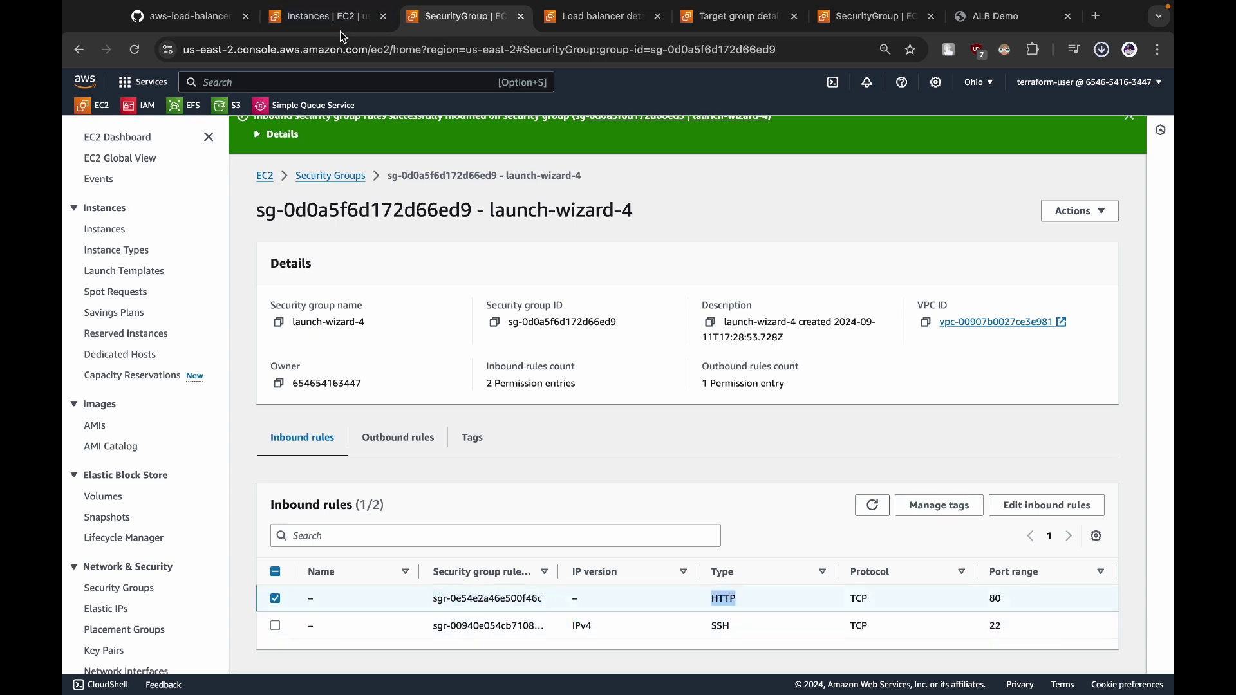
Select only instance-2 in the EC2 instances list and copy its public IPv4 address
{"action": "left_click", "coordinate": [326, 16]}
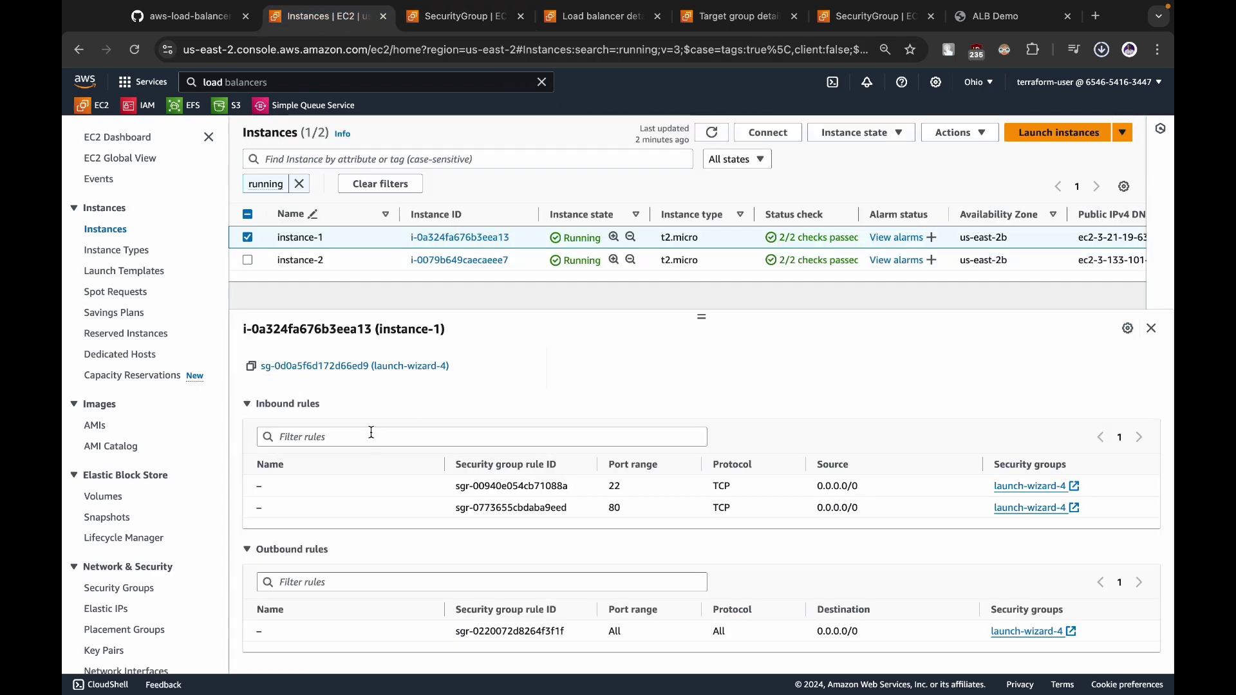
{"action": "left_click", "coordinate": [1151, 328]}
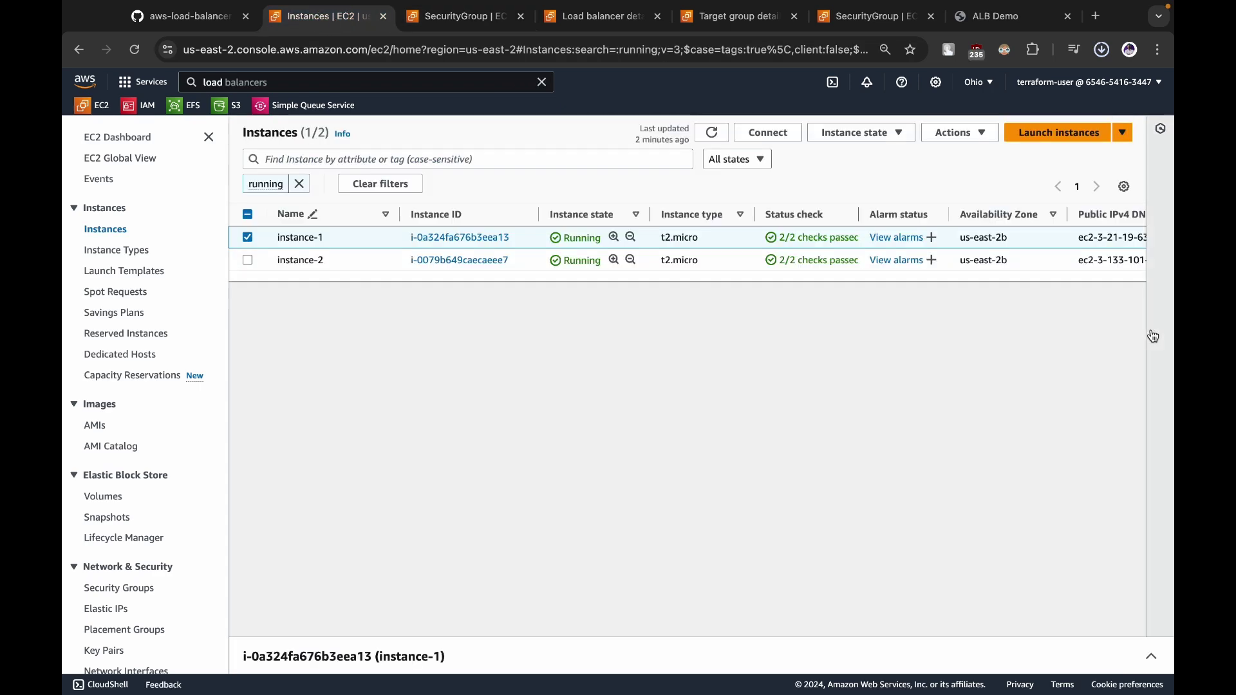
{"action": "left_click", "coordinate": [472, 660]}
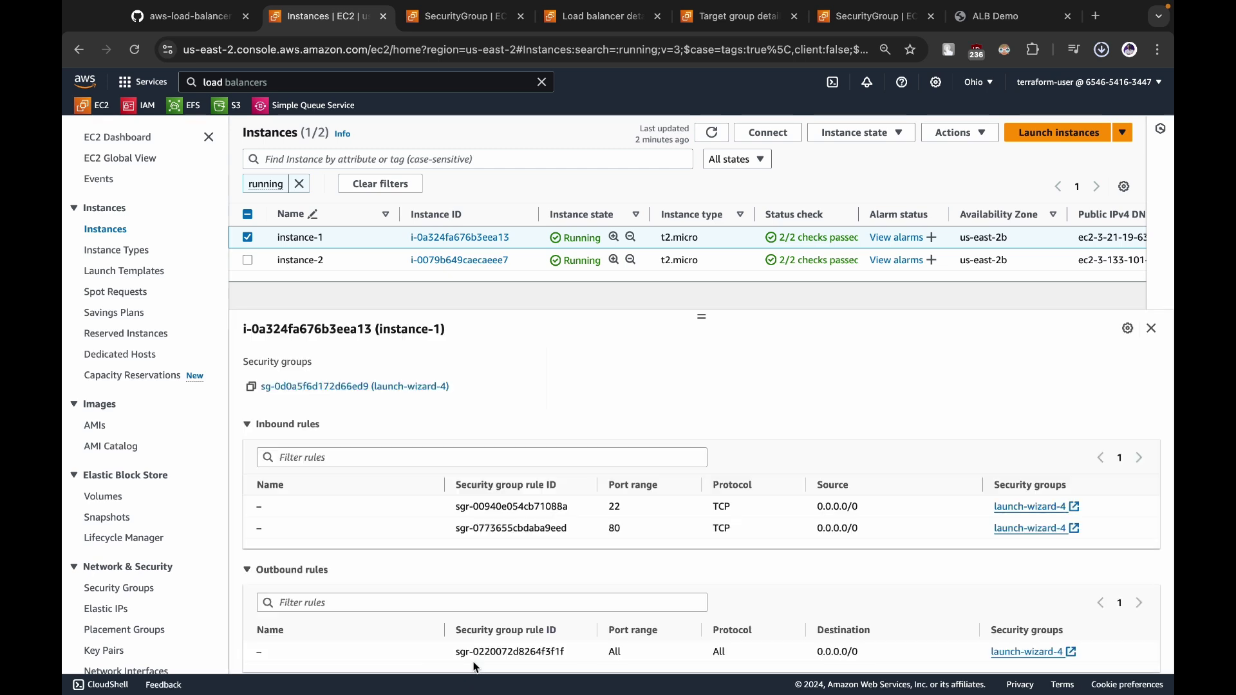
{"action": "left_click", "coordinate": [1152, 329]}
{"action": "left_click", "coordinate": [256, 237]}
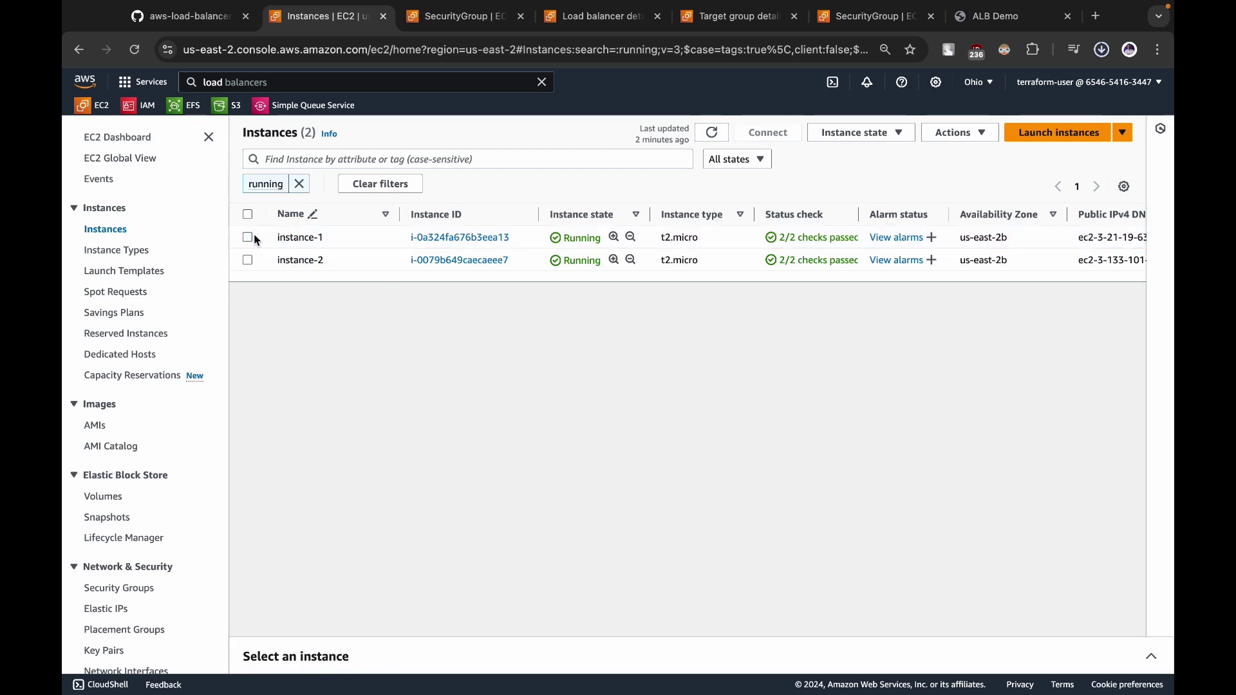
{"action": "left_click", "coordinate": [248, 260]}
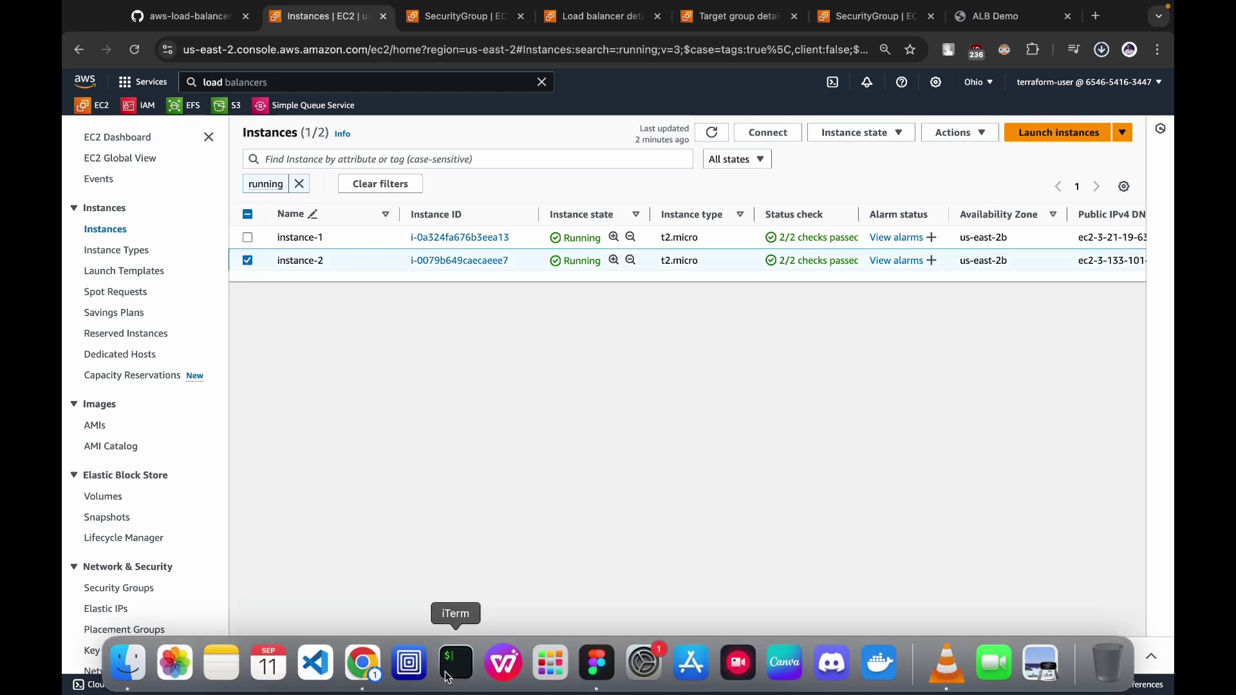
{"action": "left_click", "coordinate": [497, 655]}
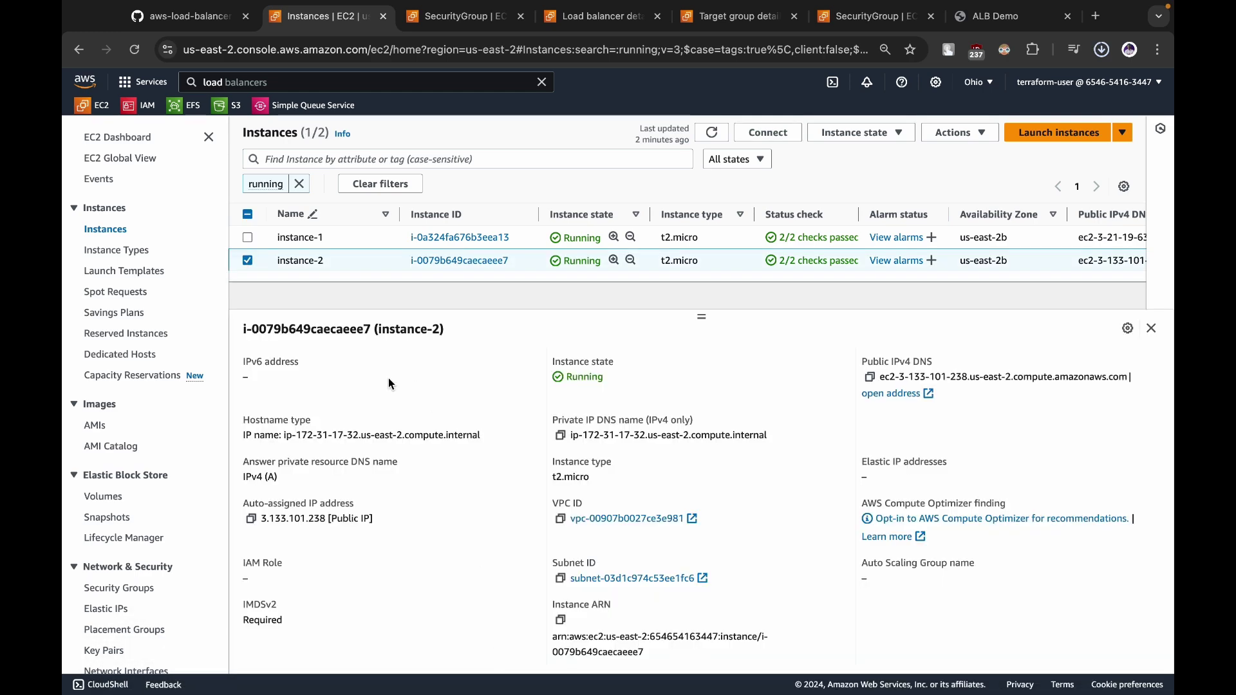
{"action": "scroll", "coordinate": [399, 383], "scroll_direction": "up", "scroll_amount": 2}
{"action": "left_click", "coordinate": [559, 435]}
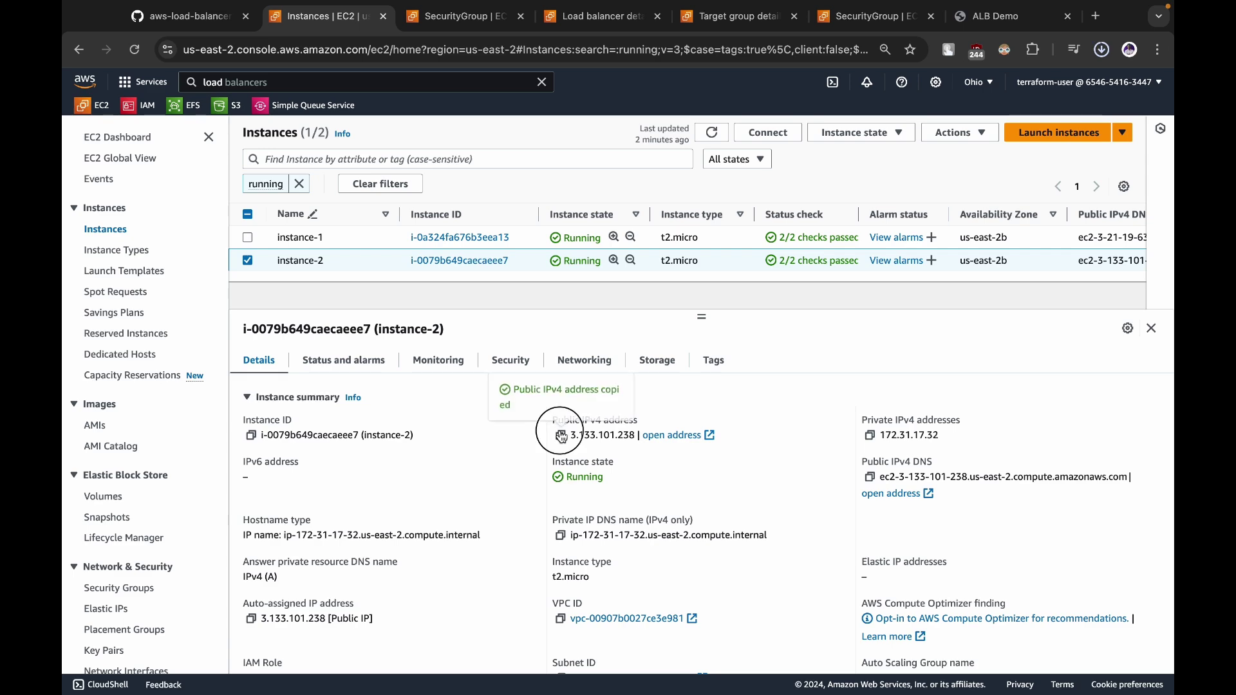
{"action": "left_click", "coordinate": [1095, 16]}
{"action": "type", "text": "http"}
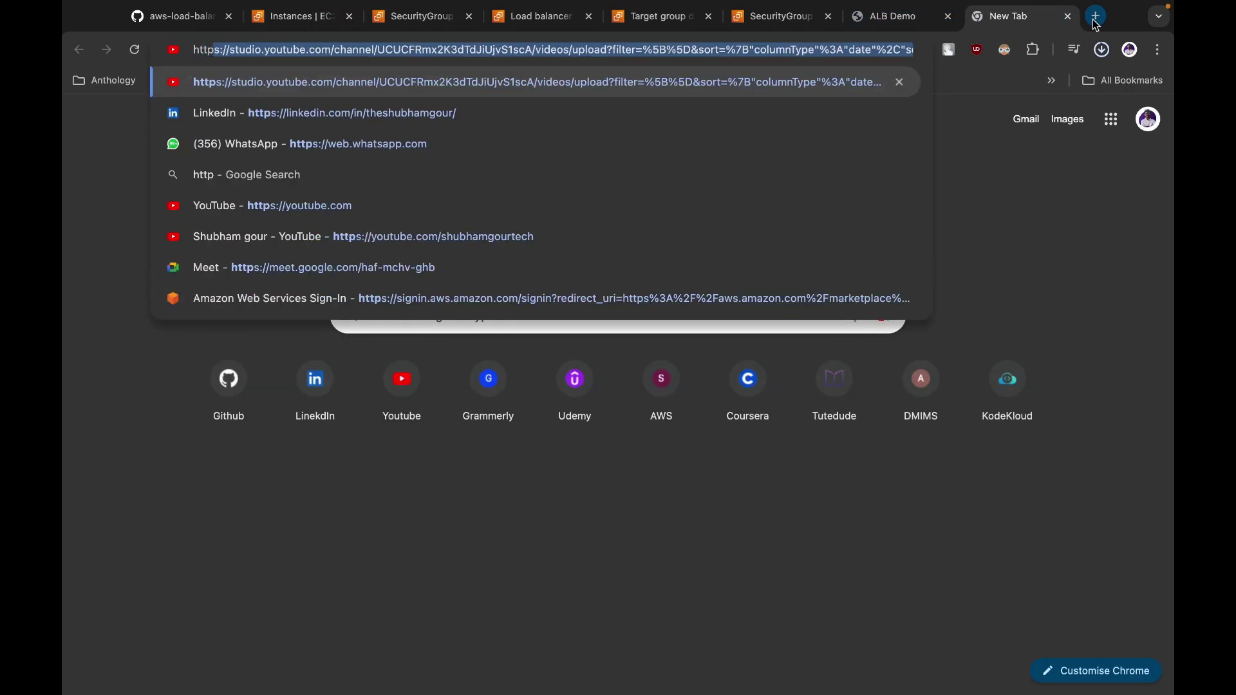
{"action": "type", "text": "://"}
{"action": "key", "text": "Right"}
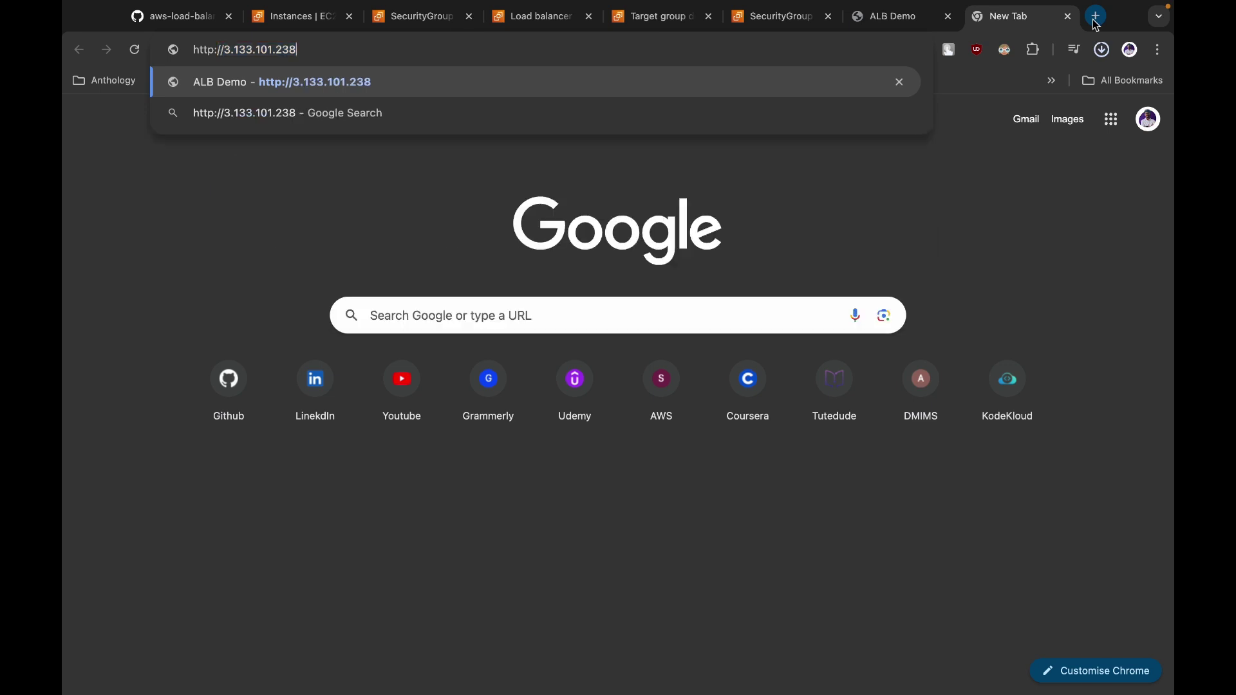
{"action": "key", "text": "Return"}
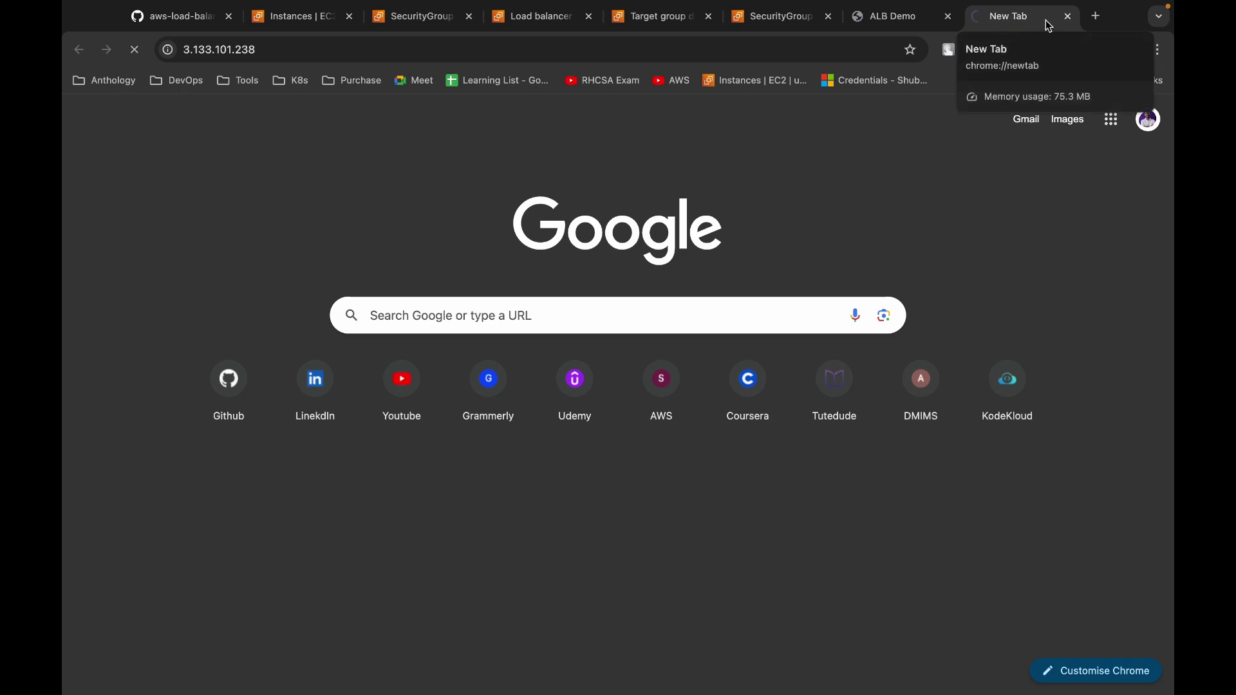
{"action": "left_click", "coordinate": [1067, 17]}
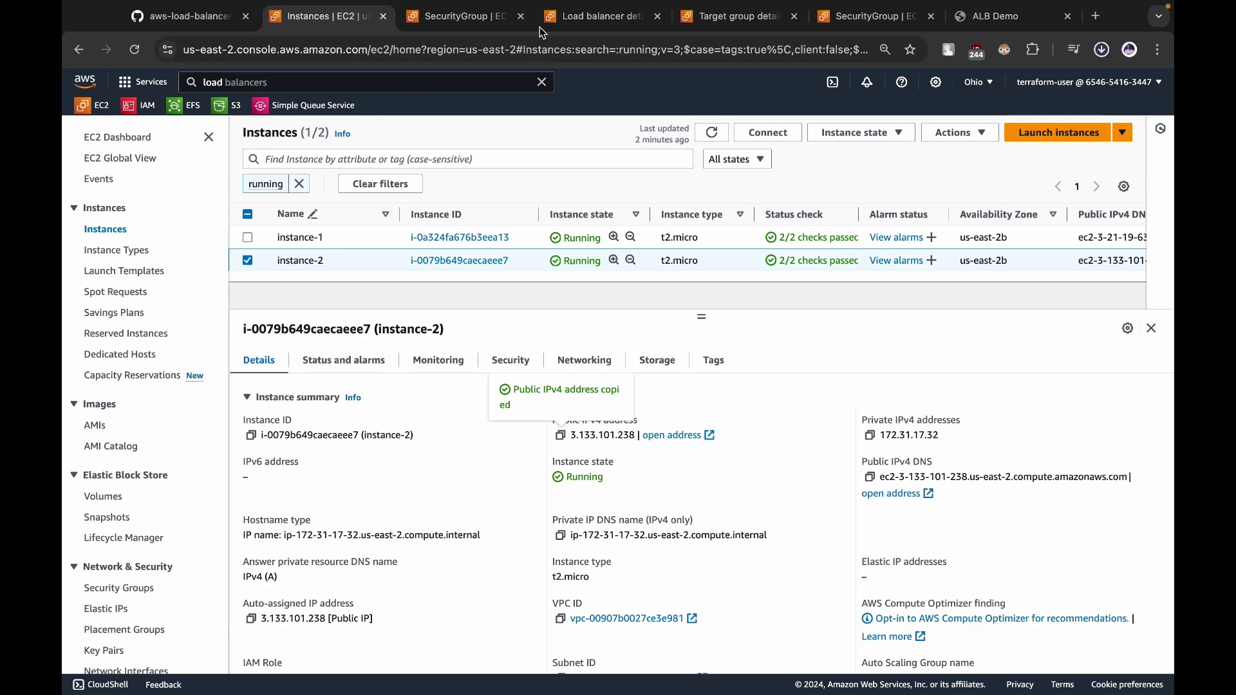
Open the load balancer's HTTP:80 listener and examine its listener rules and the alb-tg target group
{"action": "left_click", "coordinate": [576, 18]}
{"action": "left_click", "coordinate": [530, 195]}
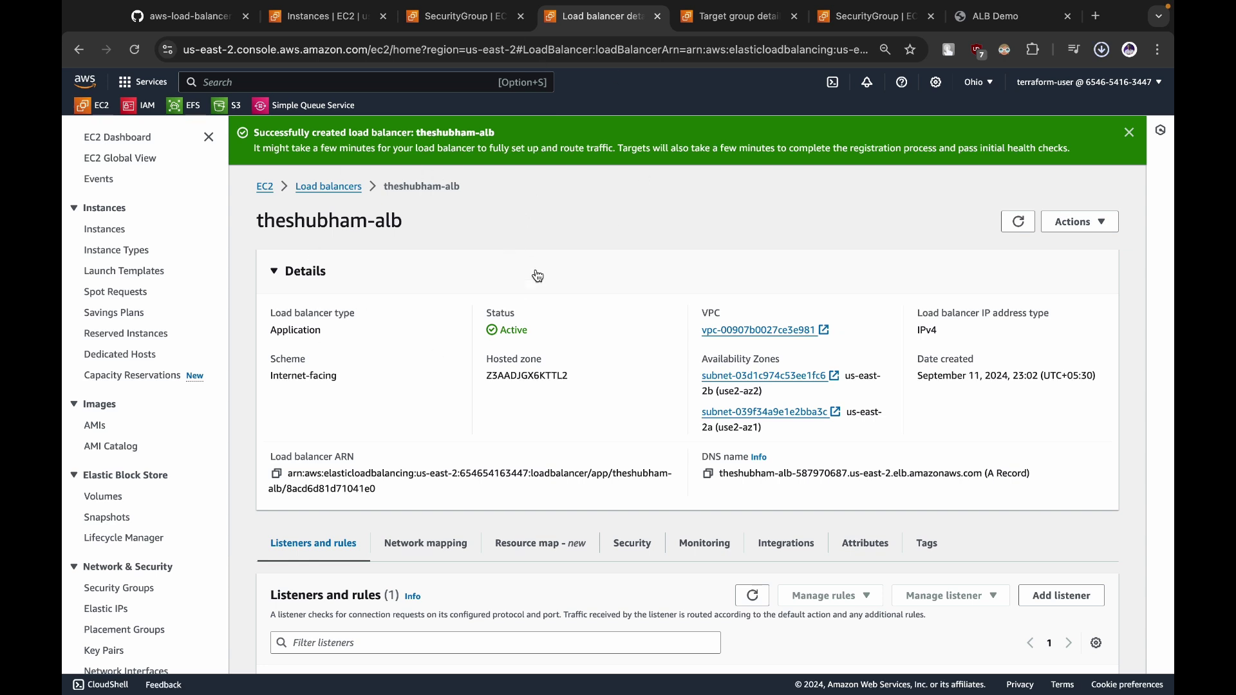
{"action": "left_click", "coordinate": [1129, 133]}
{"action": "scroll", "coordinate": [307, 655], "scroll_direction": "down", "scroll_amount": 1}
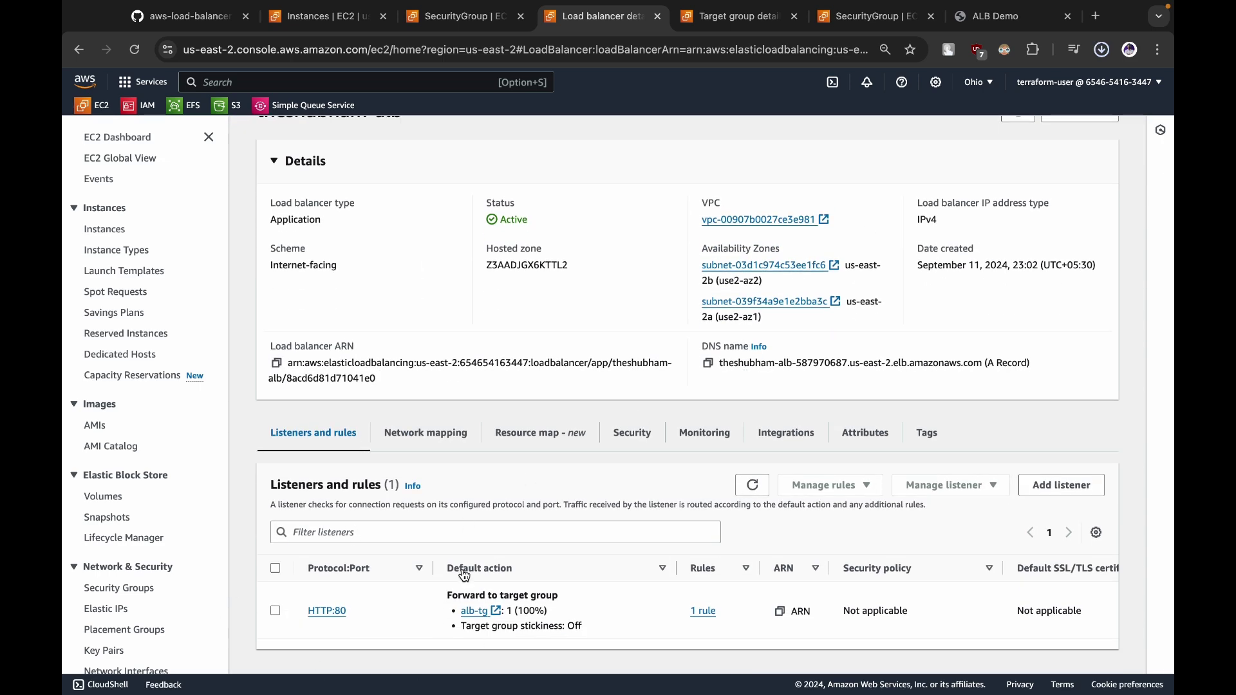
{"action": "left_click_drag", "start_coordinate": [271, 484], "coordinate": [423, 484]}
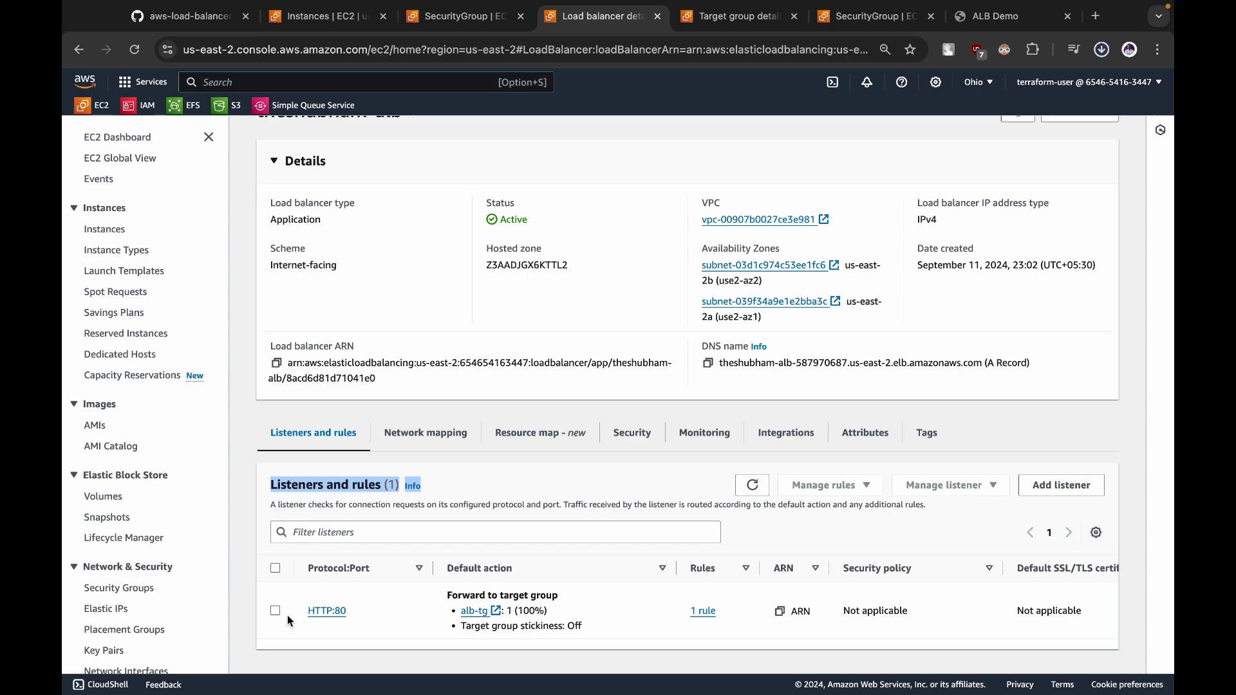
{"action": "left_click", "coordinate": [330, 611]}
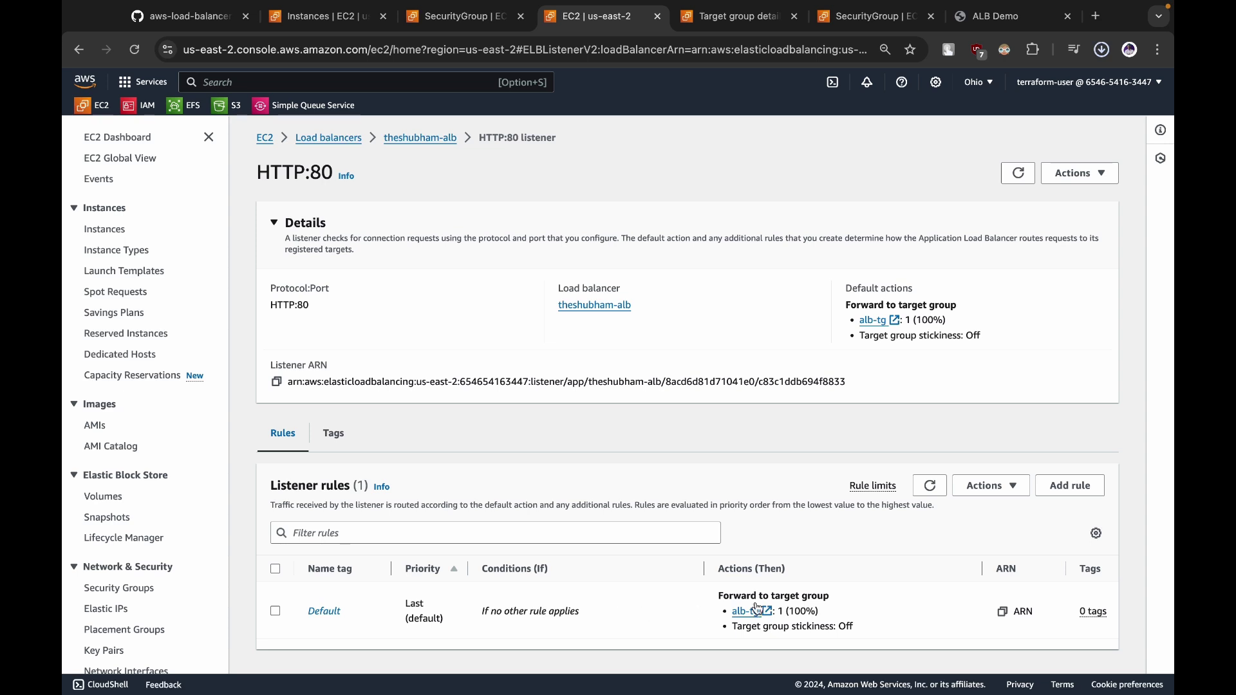
{"action": "left_click", "coordinate": [704, 25]}
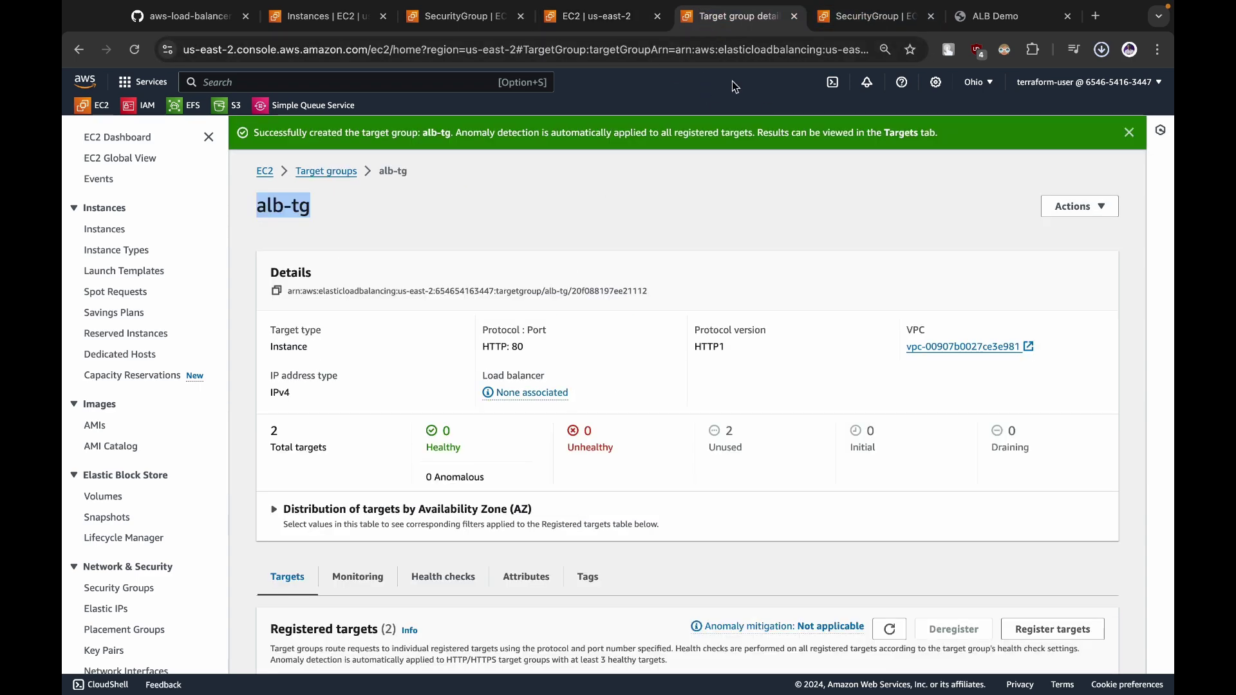
{"action": "left_click", "coordinate": [597, 16]}
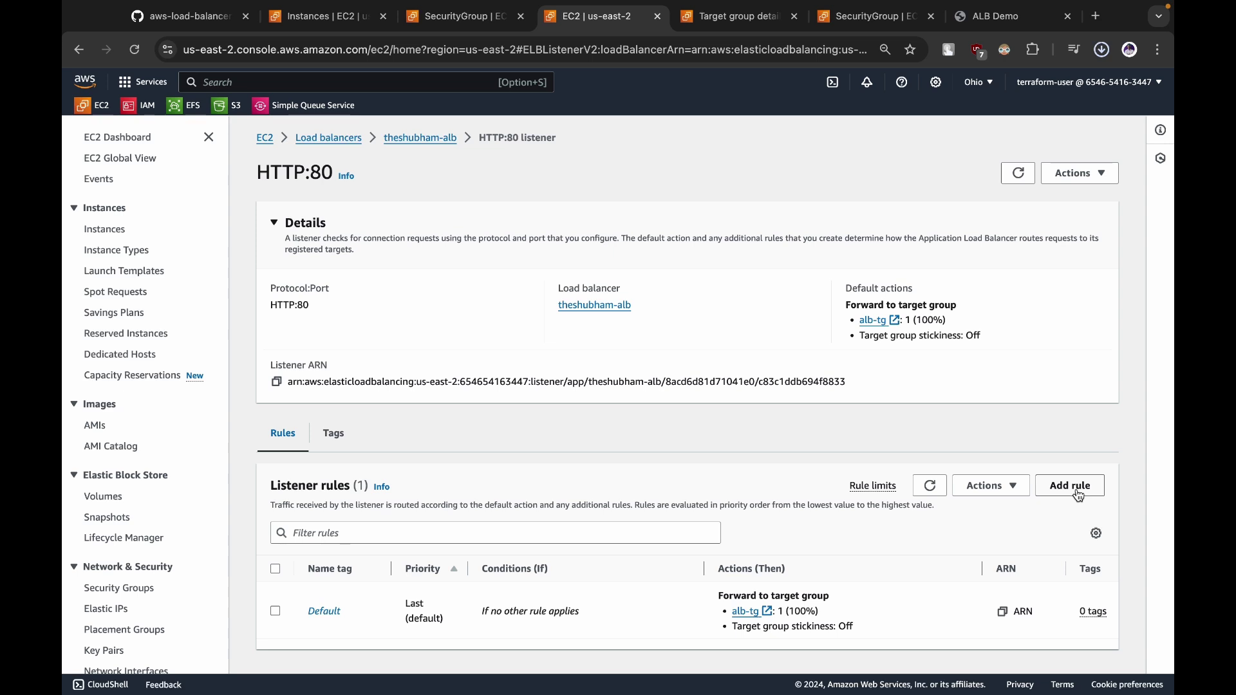
Start a new rule on the HTTP:80 listener, name it alb-path-demo and proceed to its conditions
{"action": "left_click", "coordinate": [1080, 496]}
{"action": "left_click", "coordinate": [421, 370]}
{"action": "type", "text": "alb-p"}
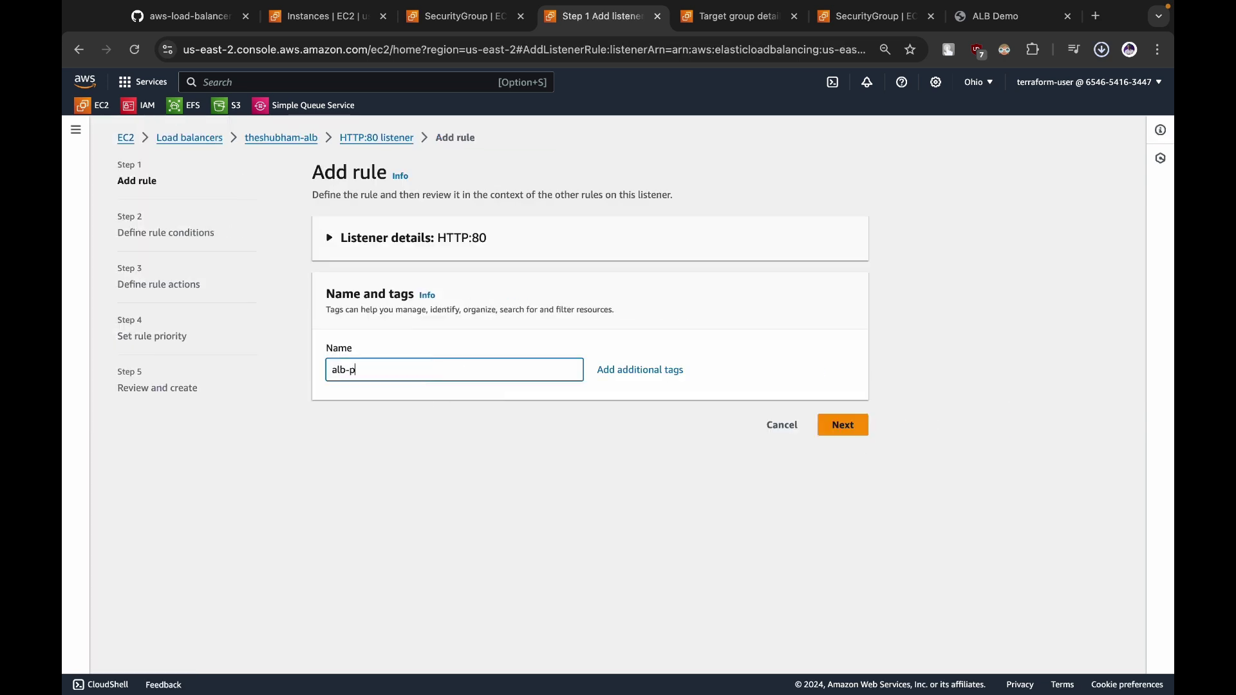
{"action": "type", "text": "ath-demo"}
{"action": "left_click", "coordinate": [843, 425]}
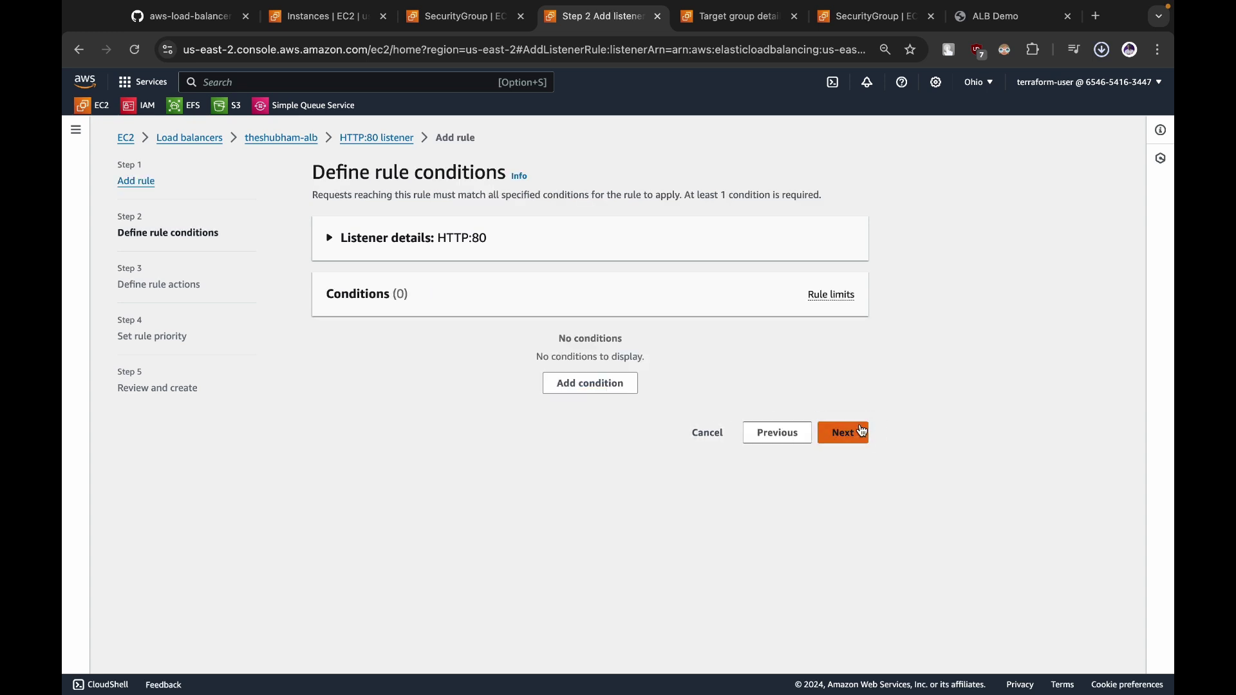
Open a new rule condition and examine the Host header, Path, HTTP request method, Source IP, HTTP header and Query string types
{"action": "left_click", "coordinate": [608, 382]}
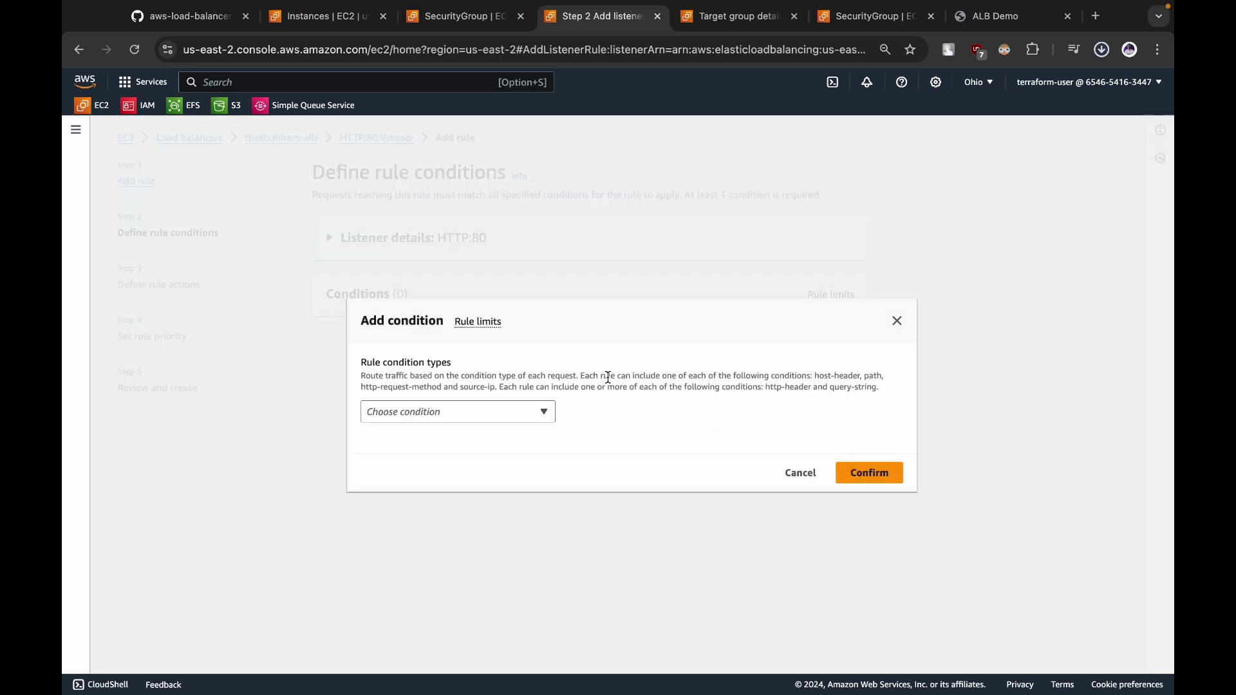
{"action": "left_click", "coordinate": [487, 413]}
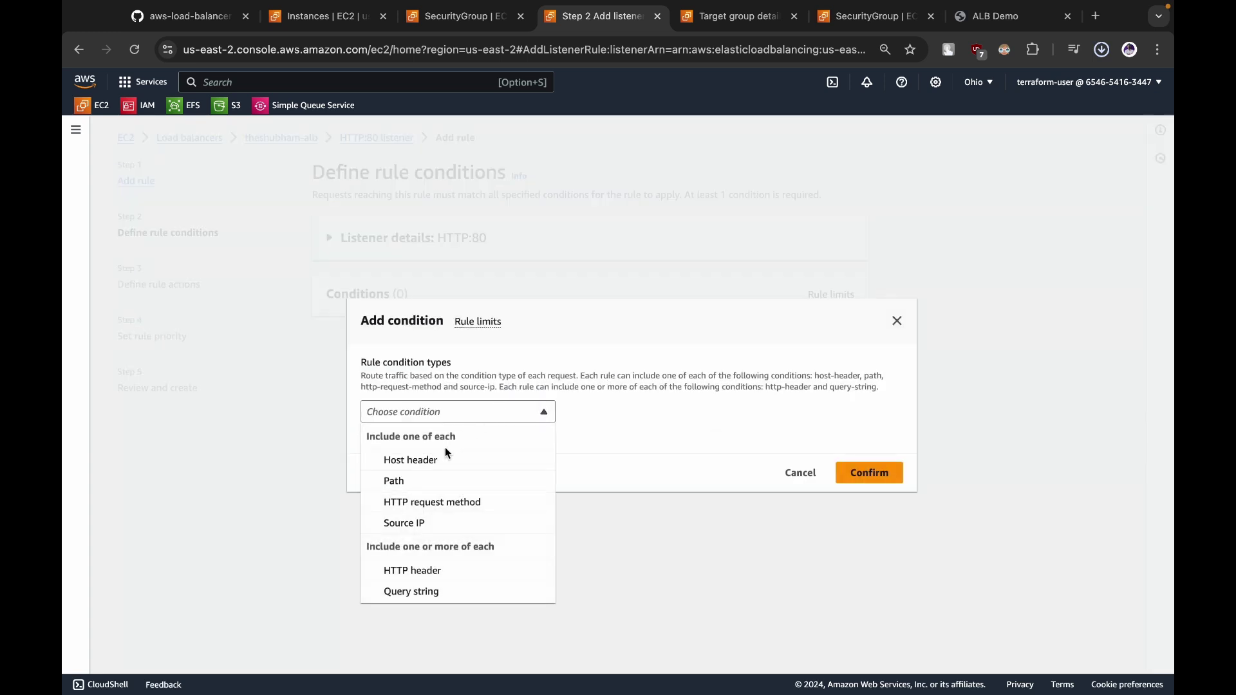
{"action": "left_click", "coordinate": [444, 459]}
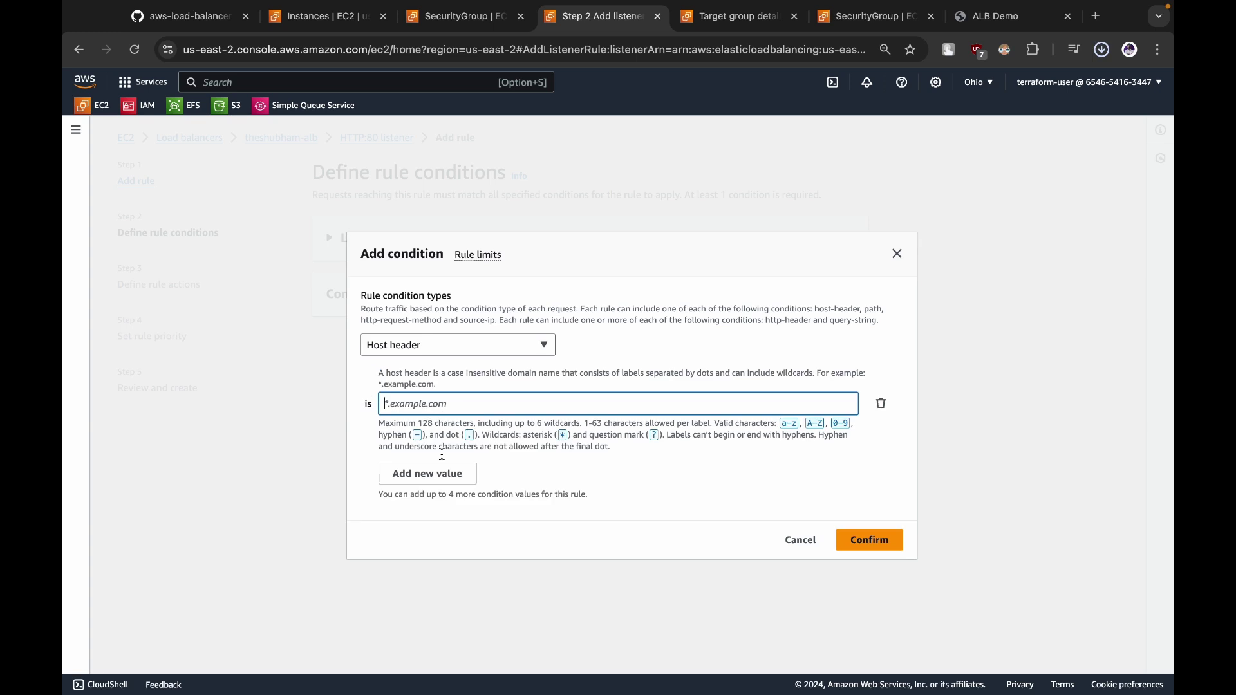
{"action": "left_click", "coordinate": [464, 339]}
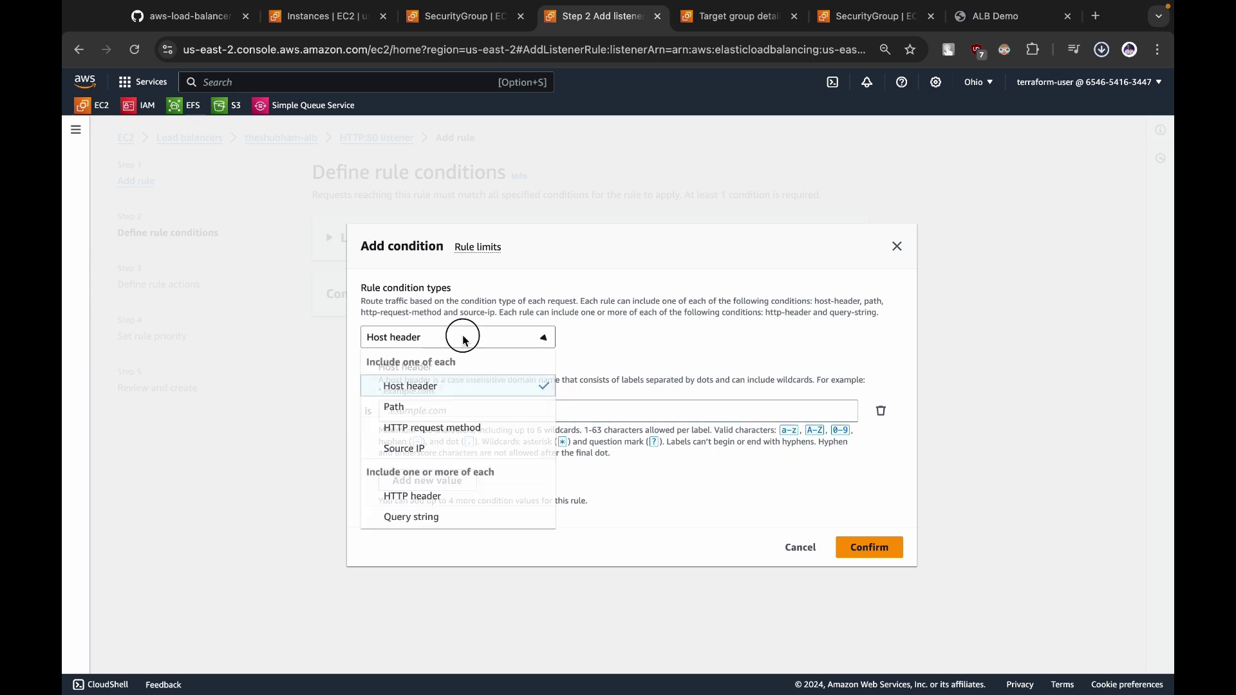
{"action": "left_click", "coordinate": [435, 400]}
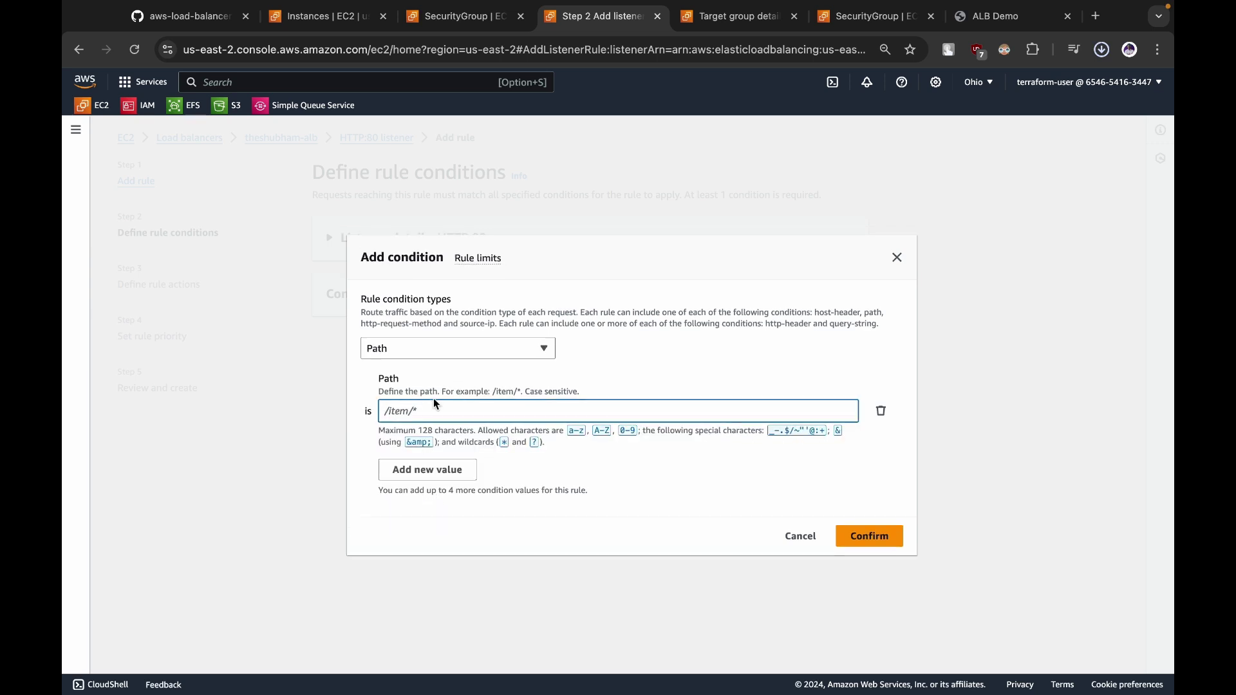
{"action": "left_click", "coordinate": [443, 350]}
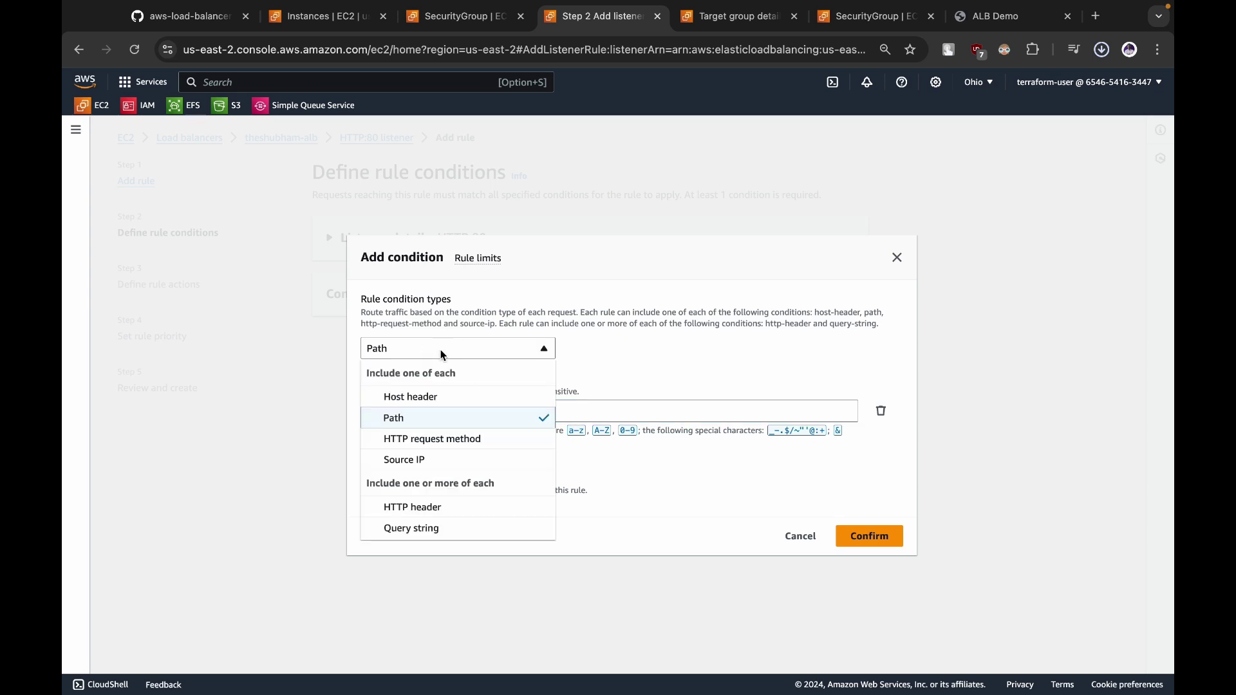
{"action": "left_click", "coordinate": [396, 439]}
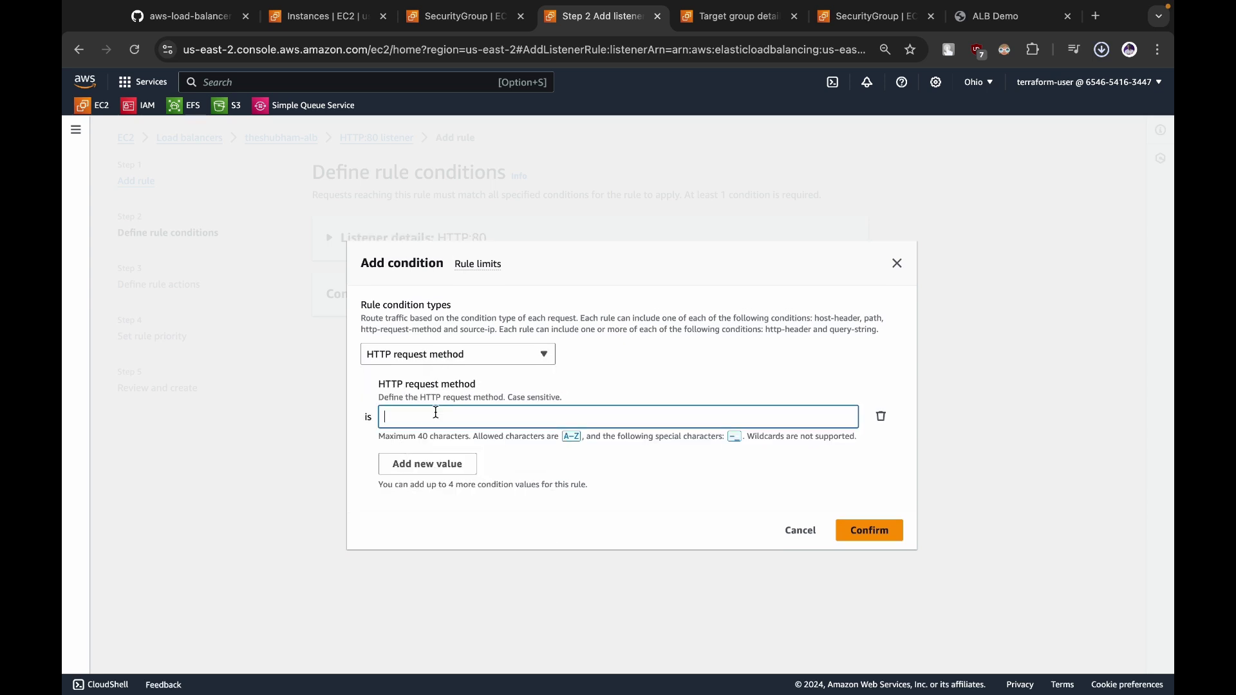
{"action": "left_click", "coordinate": [456, 350]}
{"action": "left_click", "coordinate": [425, 465]}
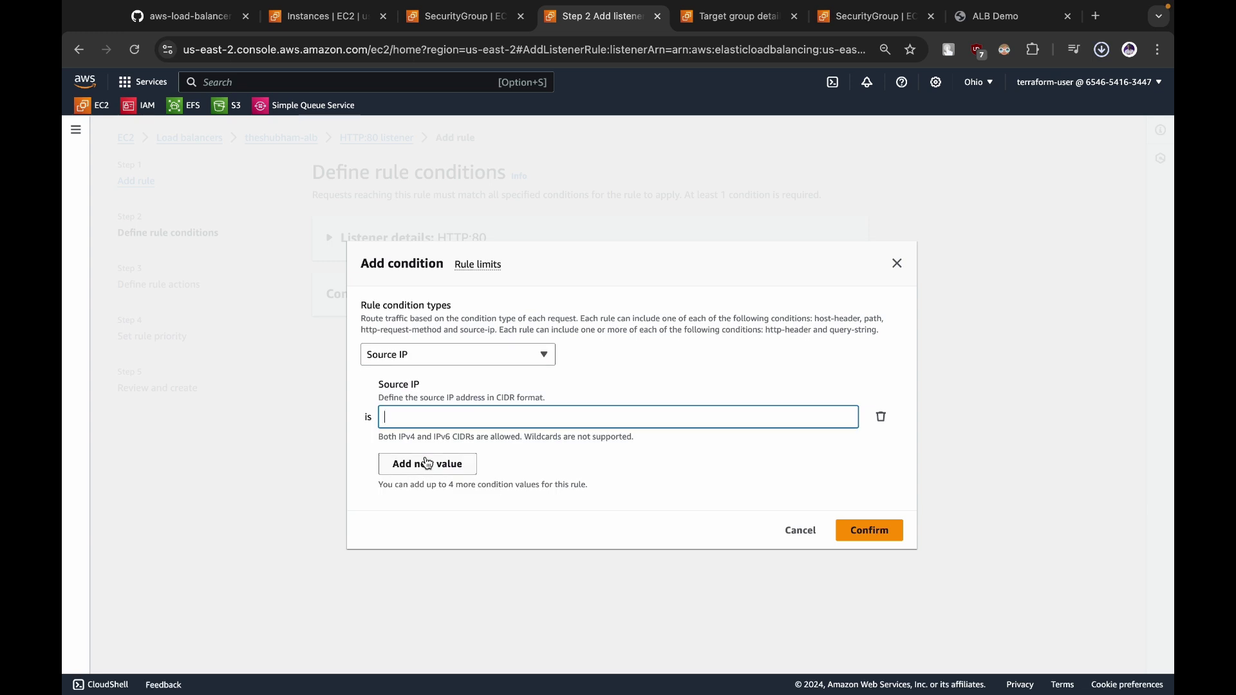
{"action": "left_click", "coordinate": [464, 355]}
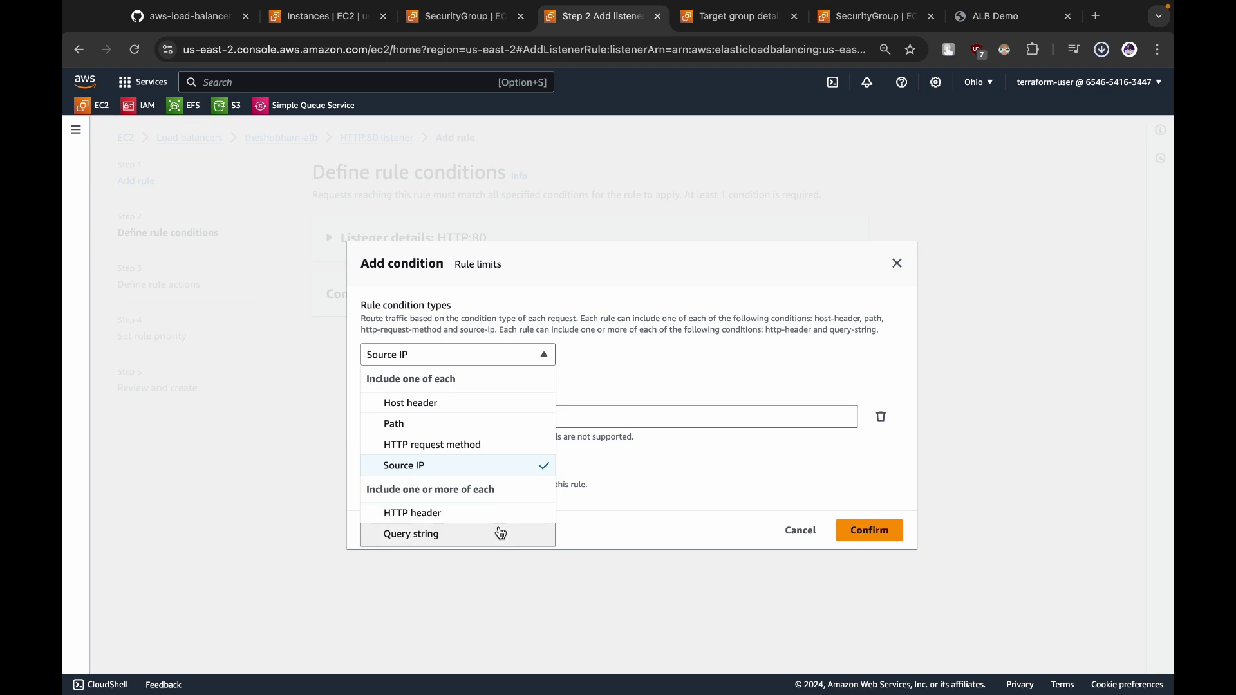
{"action": "left_click", "coordinate": [462, 515]}
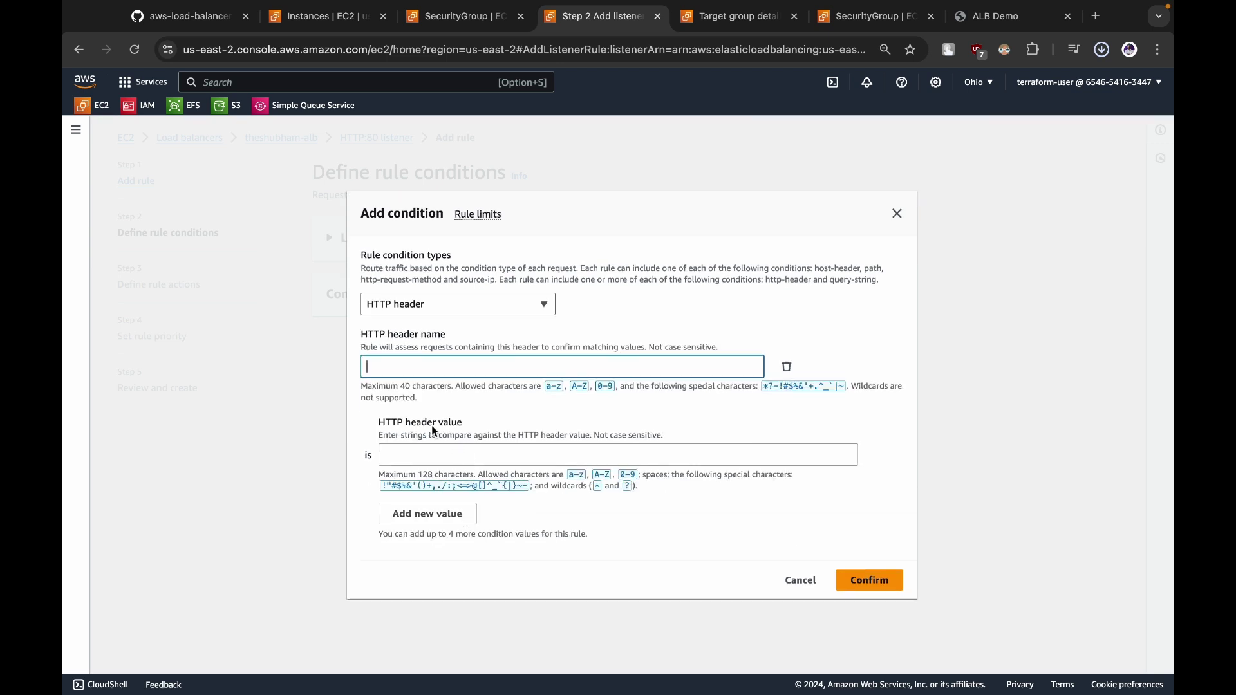
{"action": "left_click", "coordinate": [432, 306]}
{"action": "left_click", "coordinate": [432, 487]}
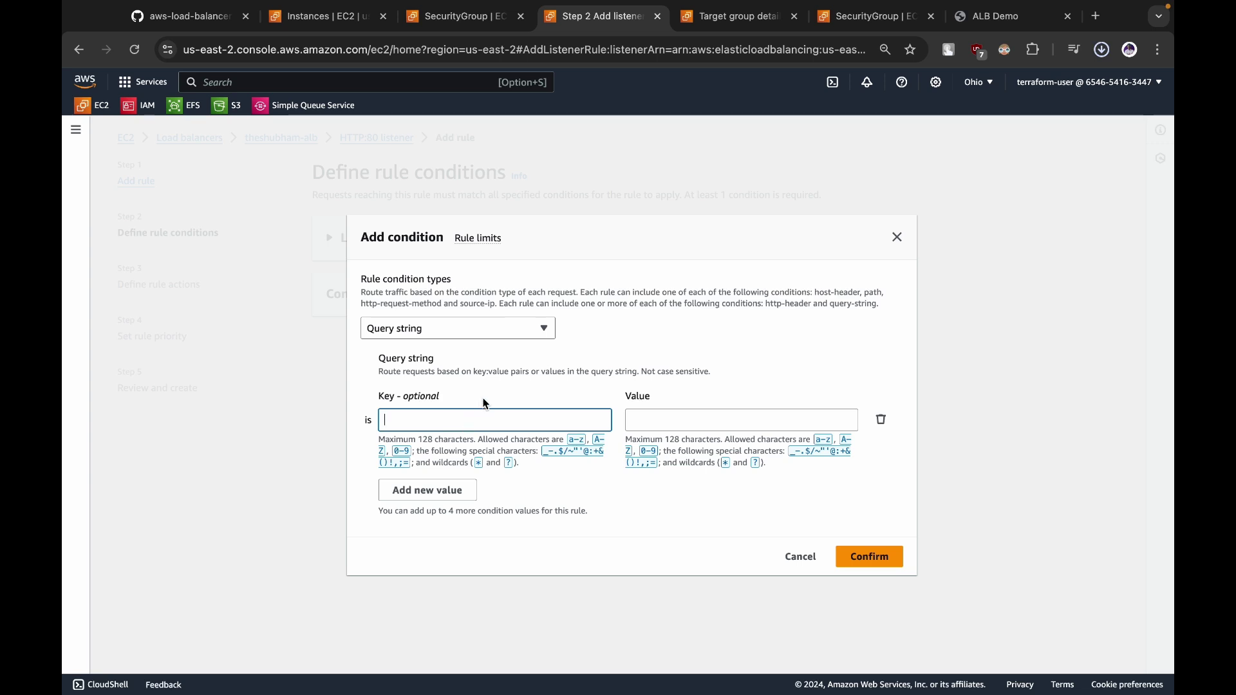
Add a Path condition with the value /error to the rule and proceed to the rule actions
{"action": "left_click", "coordinate": [442, 334]}
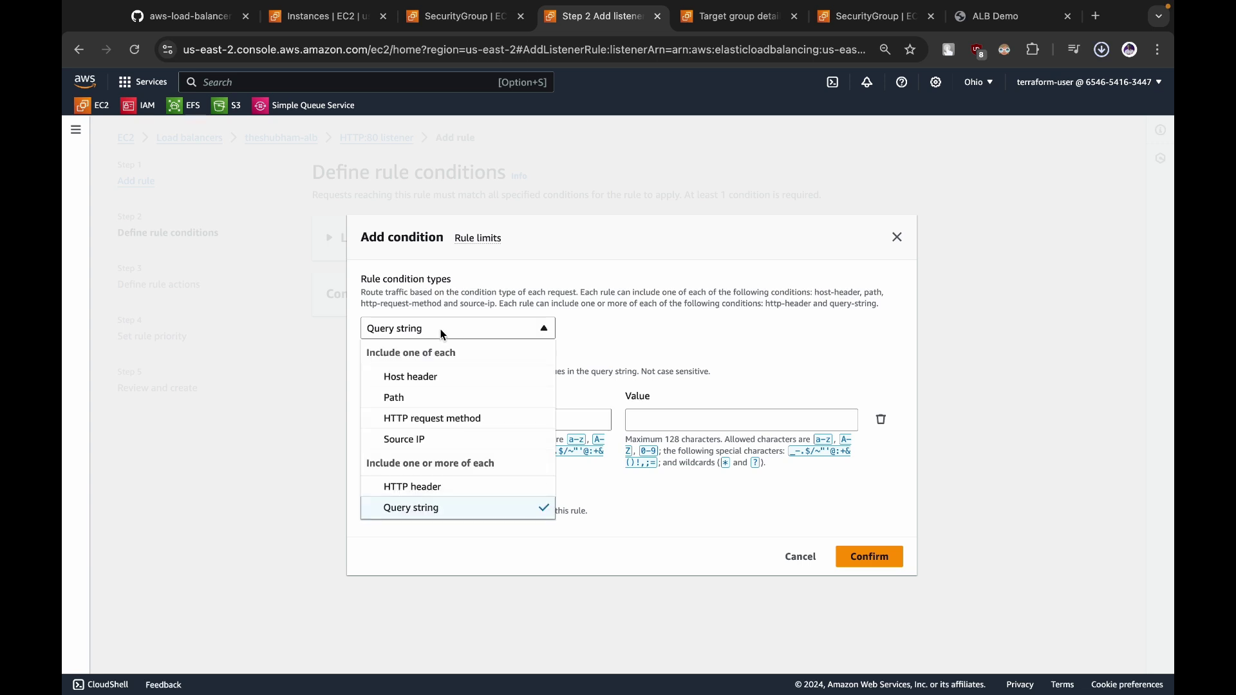
{"action": "left_click", "coordinate": [417, 398]}
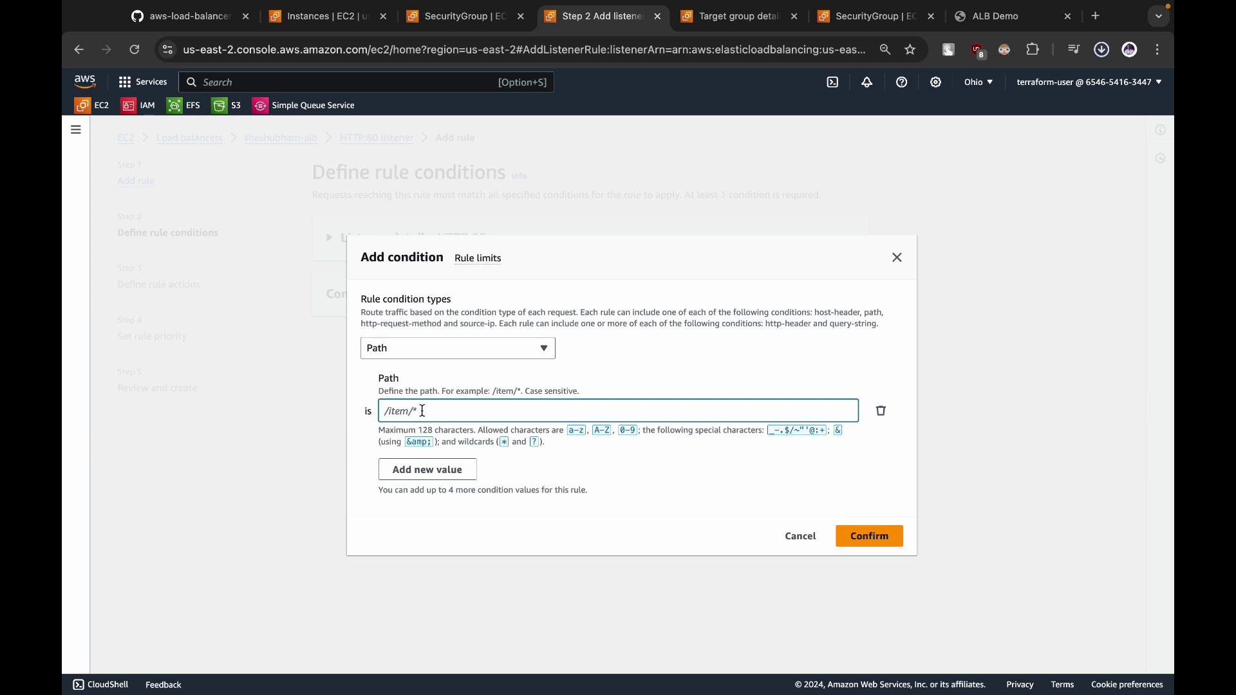
{"action": "type", "text": "/erro"}
{"action": "key", "text": "BackSpace"}
{"action": "key", "text": "BackSpace"}
{"action": "type", "text": "ror"}
{"action": "left_click", "coordinate": [870, 538]}
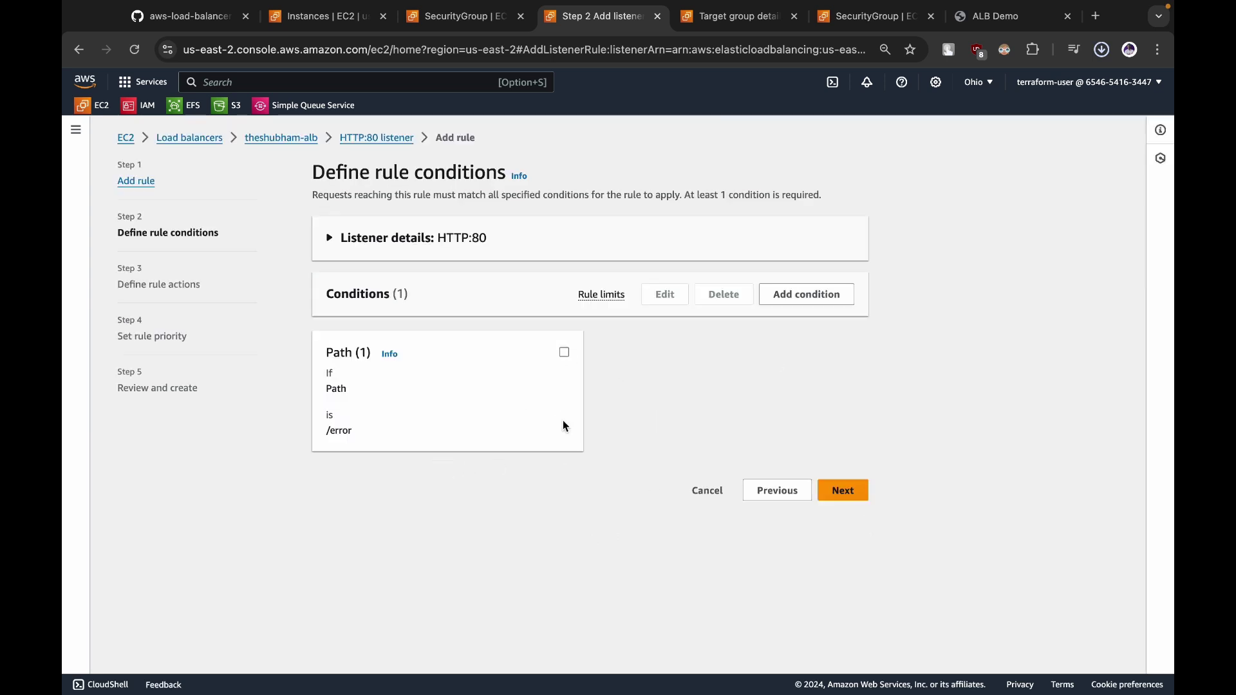
{"action": "left_click", "coordinate": [841, 494]}
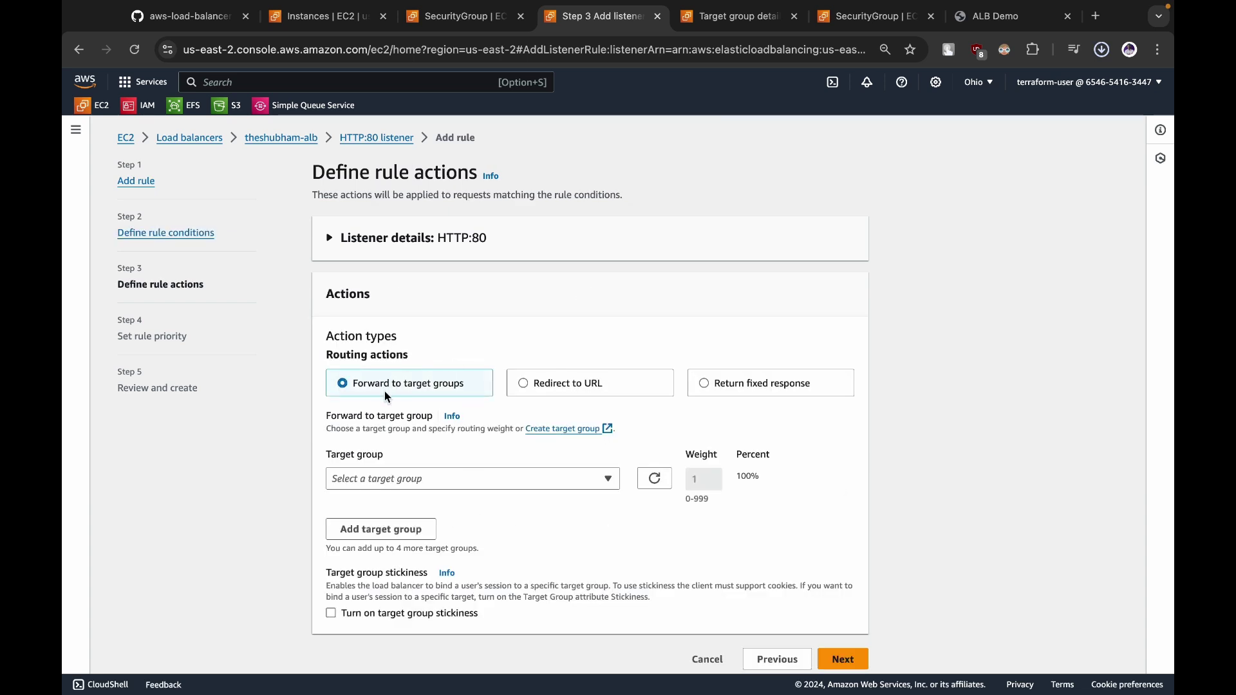
Examine the target group choices and the Redirect to URL options, including URI parts, full URL and status codes
{"action": "left_click", "coordinate": [488, 480]}
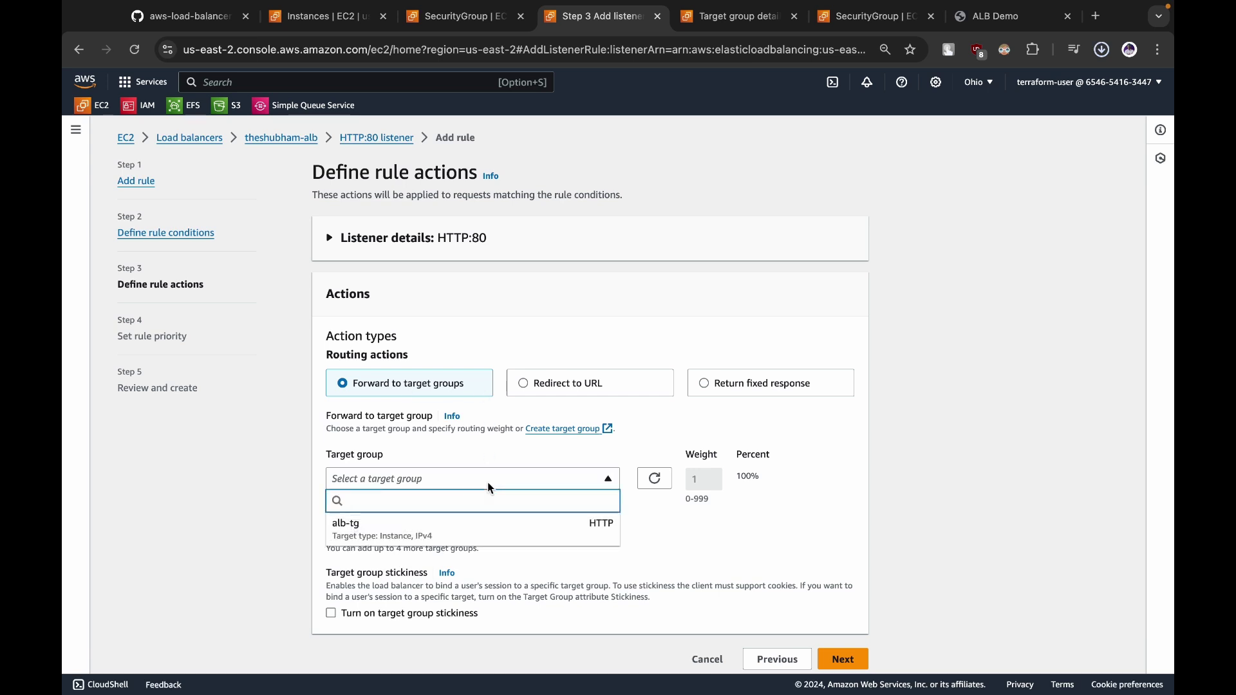
{"action": "left_click", "coordinate": [488, 480]}
{"action": "left_click", "coordinate": [526, 383]}
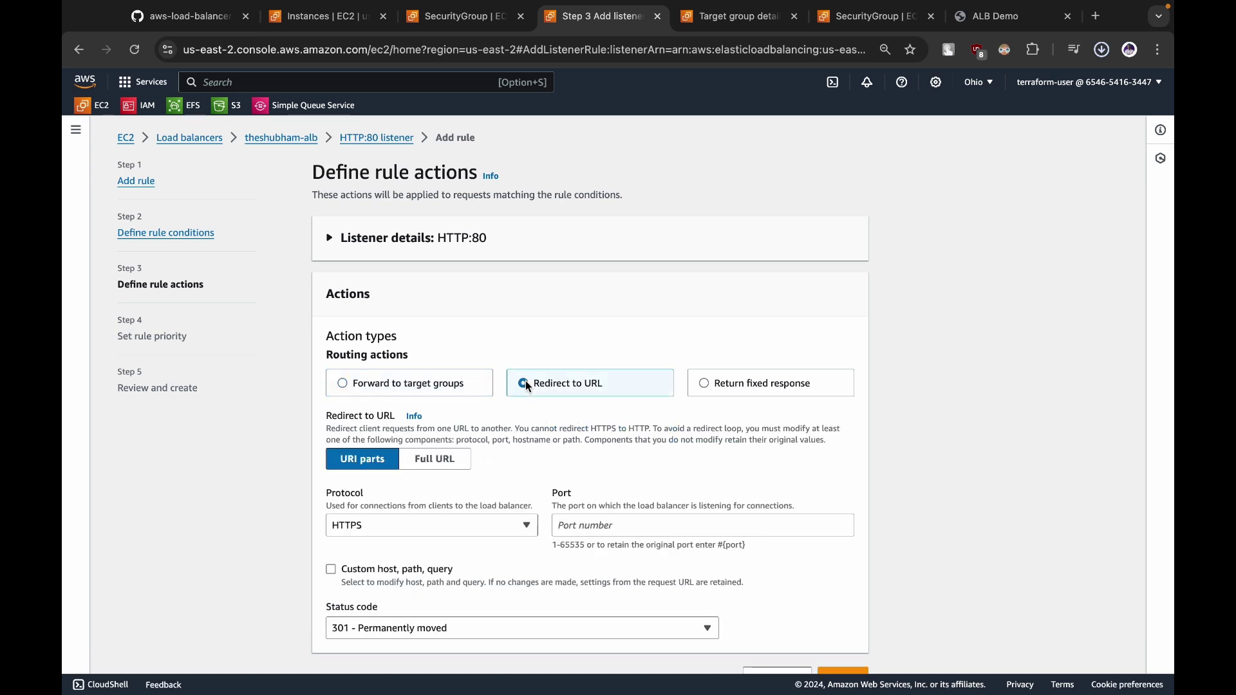
{"action": "left_click", "coordinate": [589, 523]}
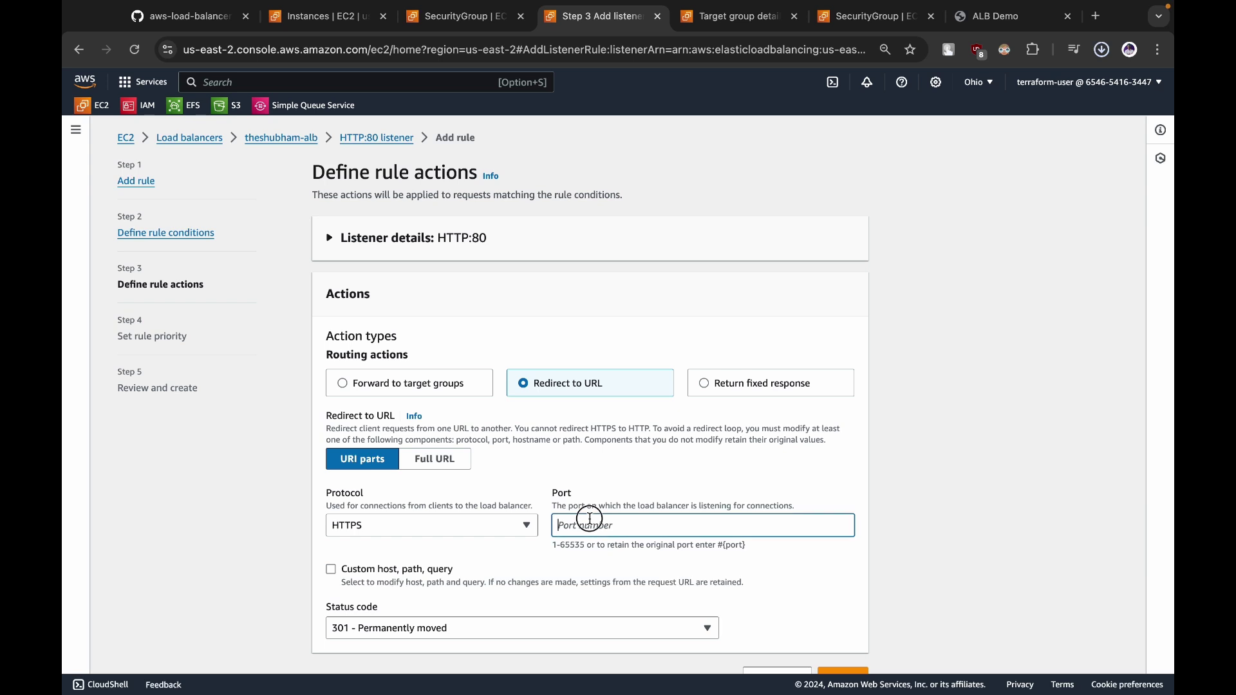
{"action": "left_click", "coordinate": [423, 469]}
{"action": "left_click", "coordinate": [515, 525]}
{"action": "key", "text": "super+a"}
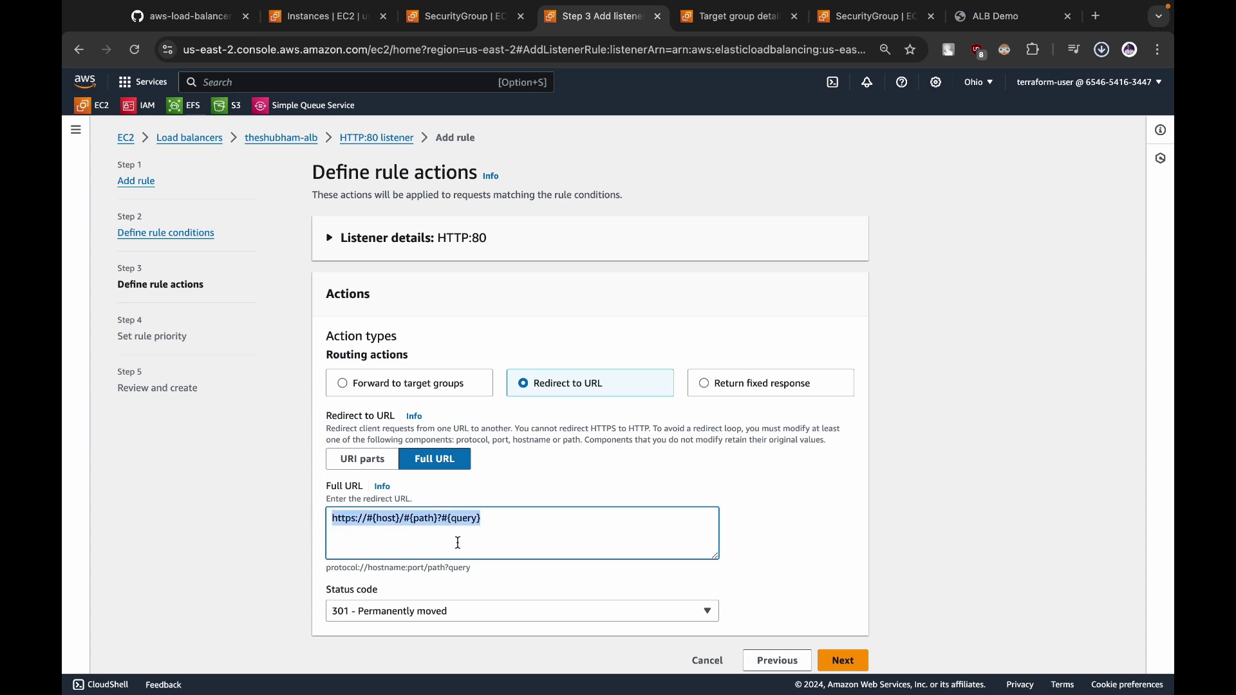
{"action": "left_click", "coordinate": [458, 543]}
{"action": "left_click", "coordinate": [418, 612]}
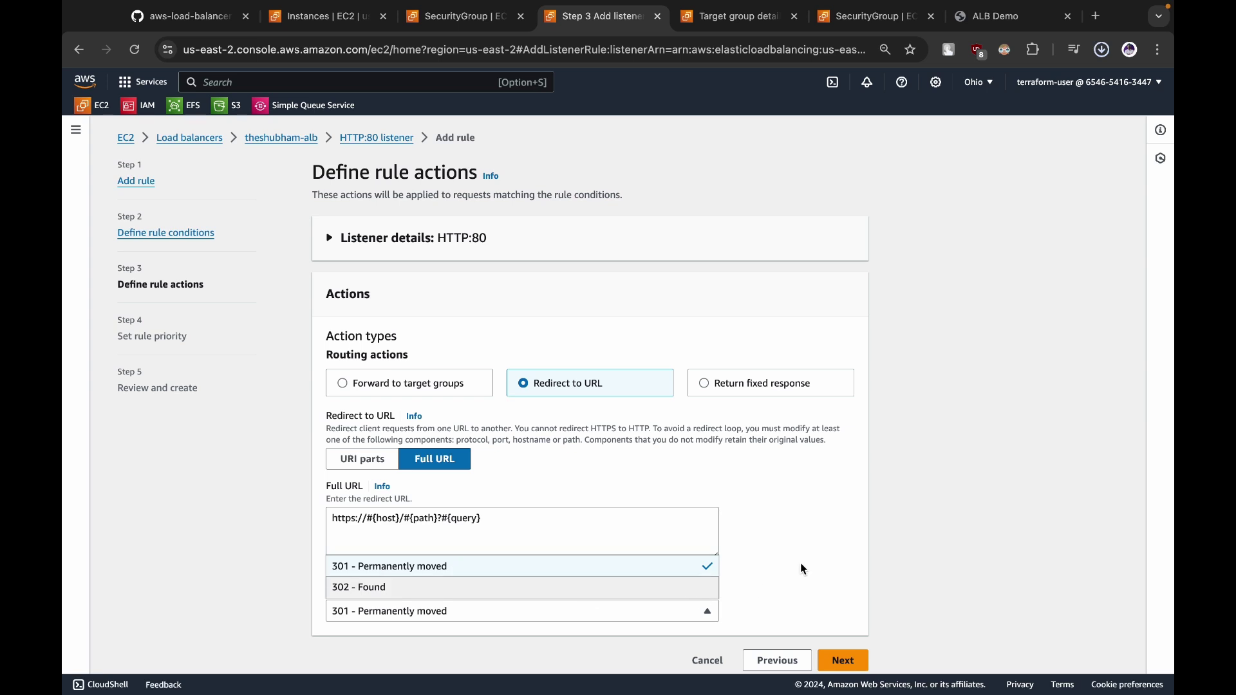
{"action": "left_click", "coordinate": [798, 520]}
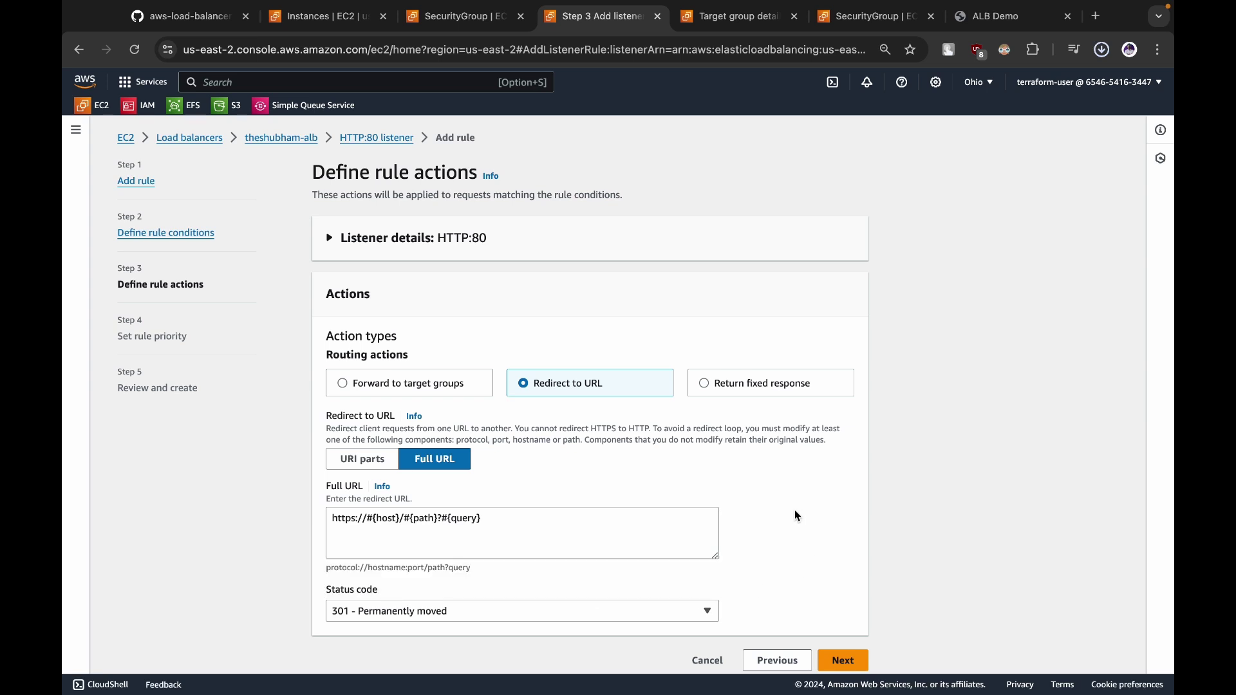
Set the rule action to return a fixed response with response code 404 and content type text/plain
{"action": "left_click", "coordinate": [705, 385]}
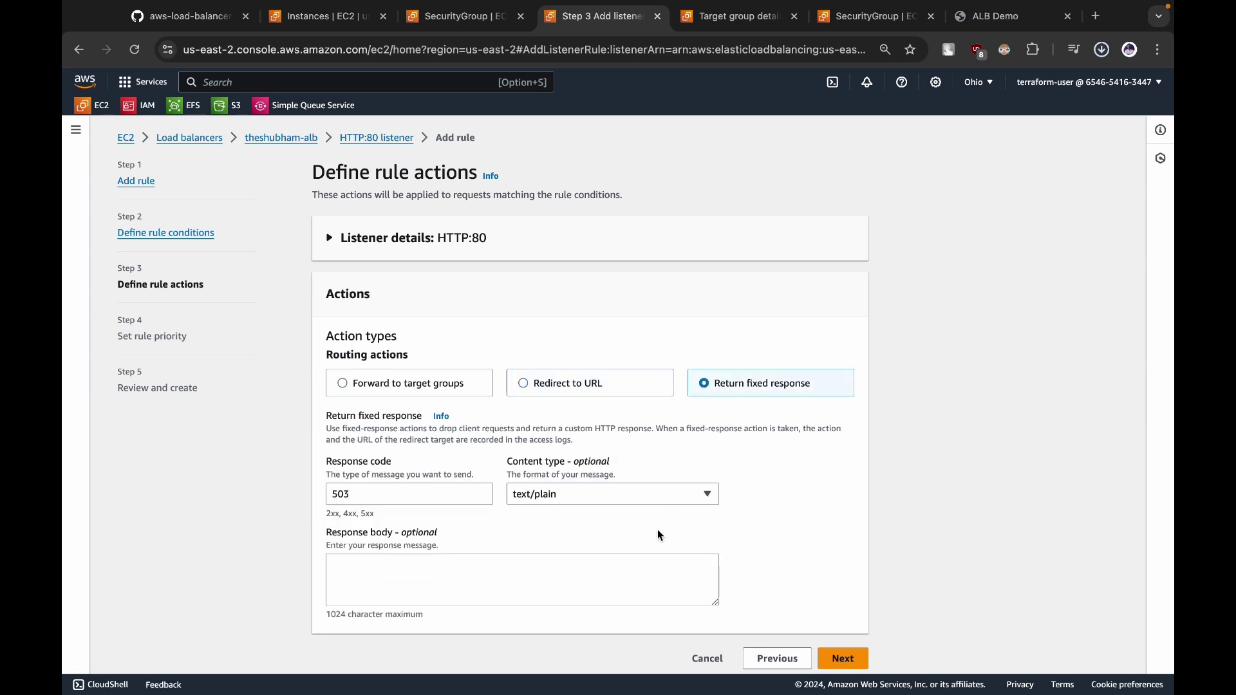
{"action": "double_click", "coordinate": [389, 501]}
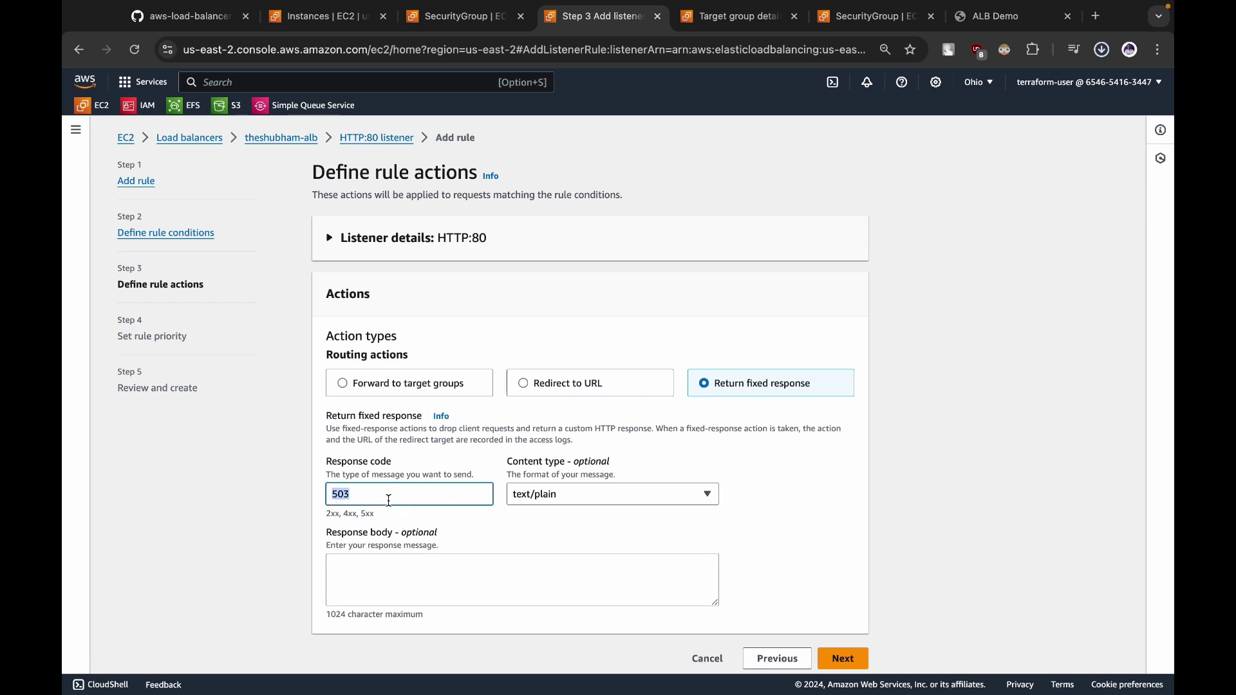
{"action": "type", "text": "404"}
{"action": "left_click", "coordinate": [552, 494]}
{"action": "left_click", "coordinate": [546, 493]}
Enter "Nothing Found , Please try with /login" as the response body and proceed to the rule priority
{"action": "left_click", "coordinate": [351, 595]}
{"action": "type", "text": "N"}
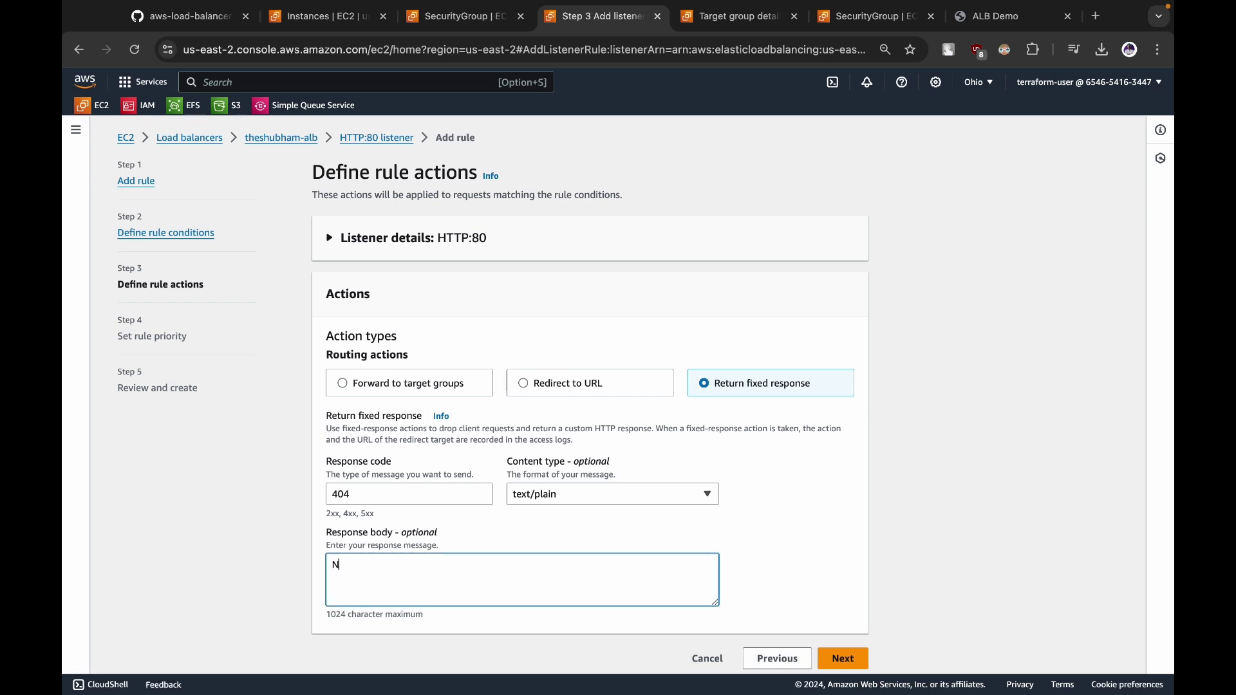
{"action": "type", "text": "othingg "}
{"action": "type", "text": "O"}
{"action": "key", "text": "BackSpace"}
{"action": "type", "text": "F"}
{"action": "type", "text": "pi"}
{"action": "type", "text": "po"}
{"action": "key", "text": "BackSpace"}
{"action": "key", "text": "BackSpace"}
{"action": "type", "text": "ound , Please try"}
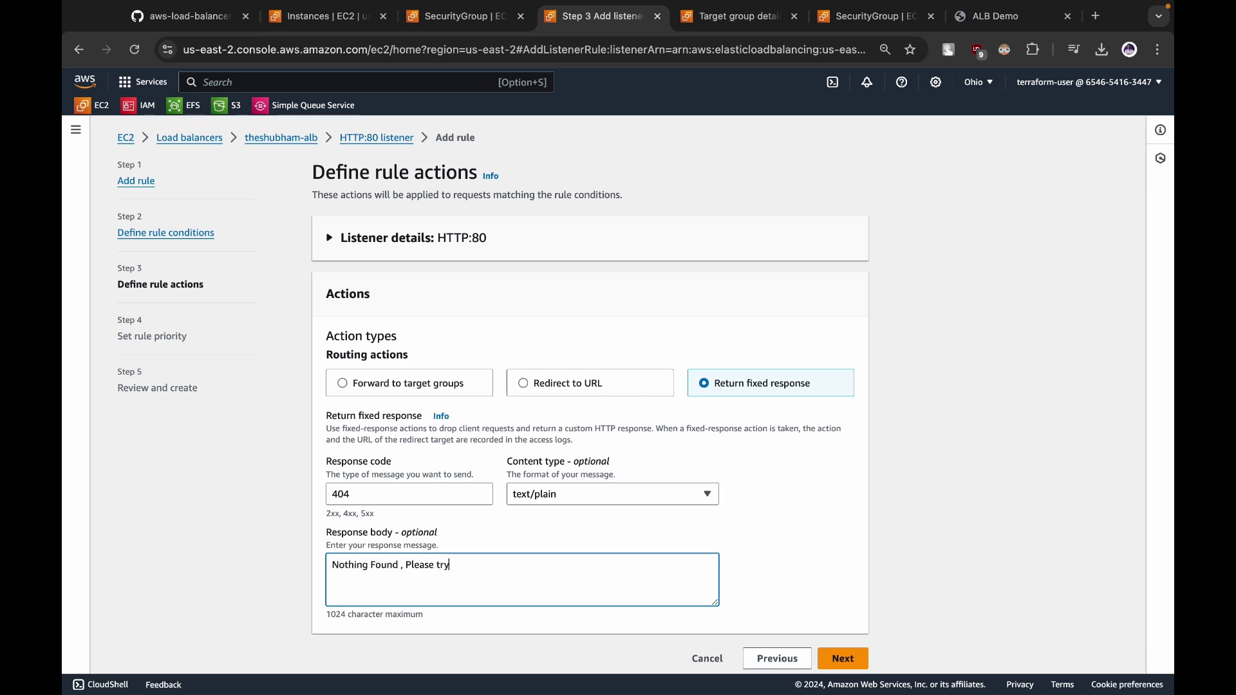
{"action": "type", "text": " with /login"}
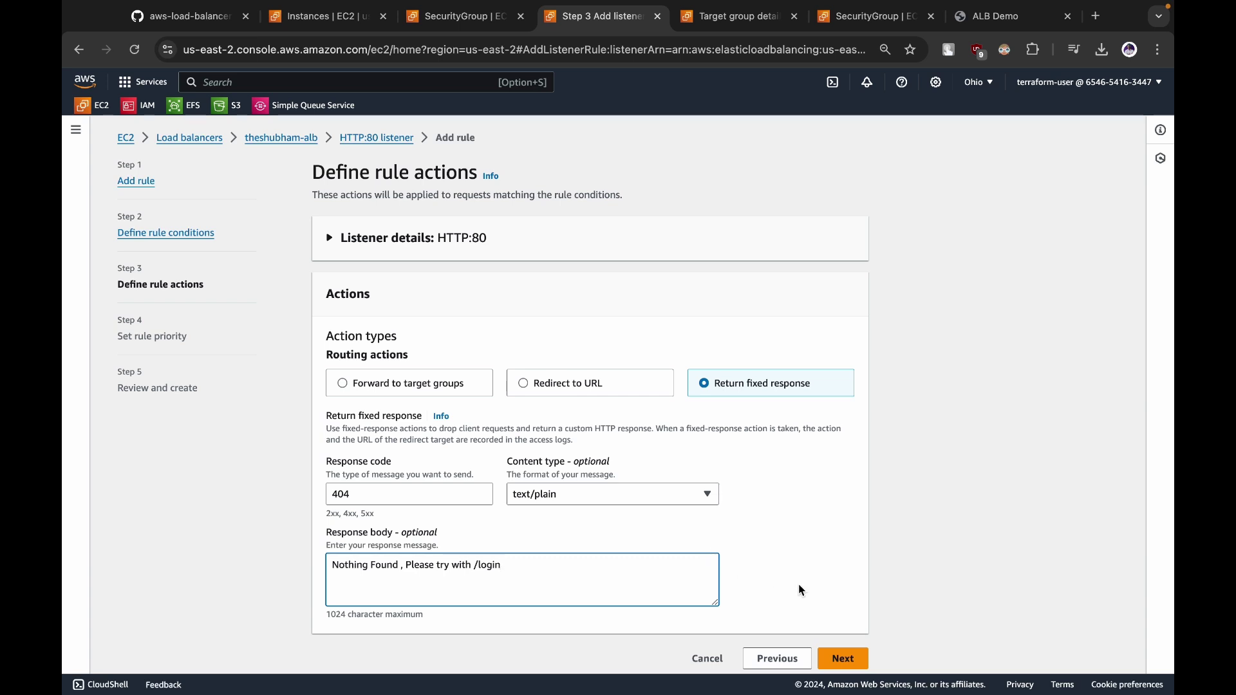
{"action": "left_click", "coordinate": [842, 657]}
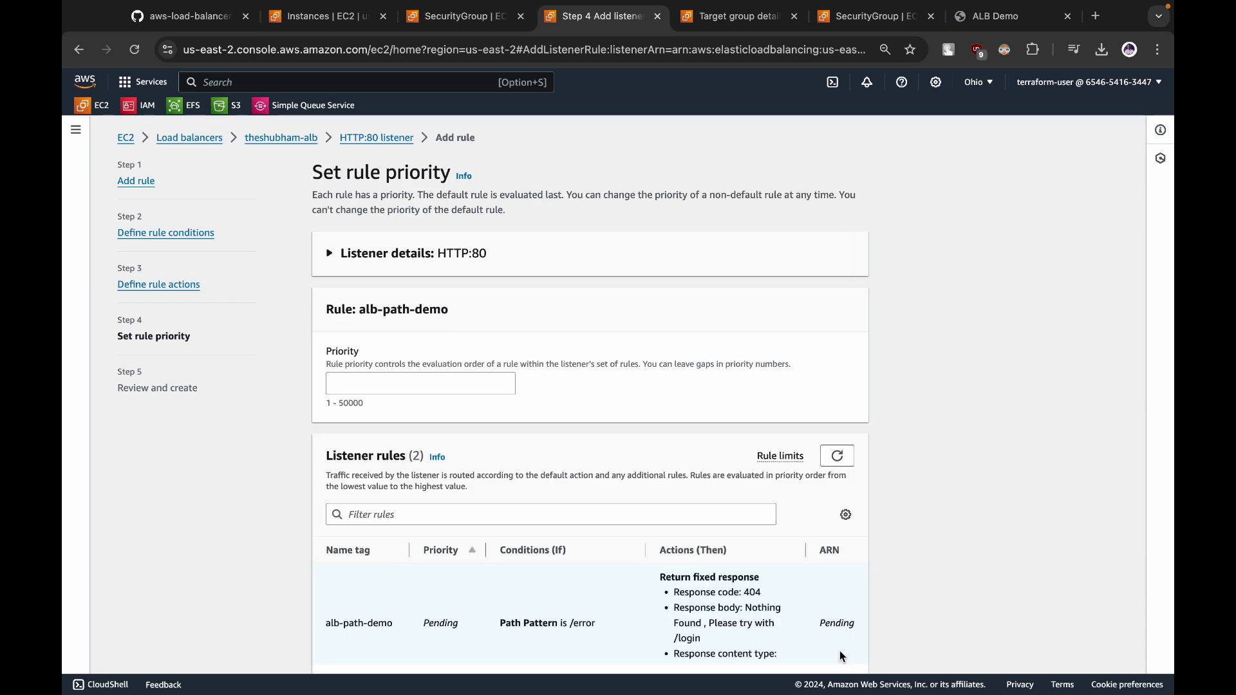
Set the rule's priority to 3, create the rule and check it in the HTTP:80 listener rules
{"action": "scroll", "coordinate": [693, 493], "scroll_direction": "down", "scroll_amount": 1}
{"action": "left_click", "coordinate": [392, 322]}
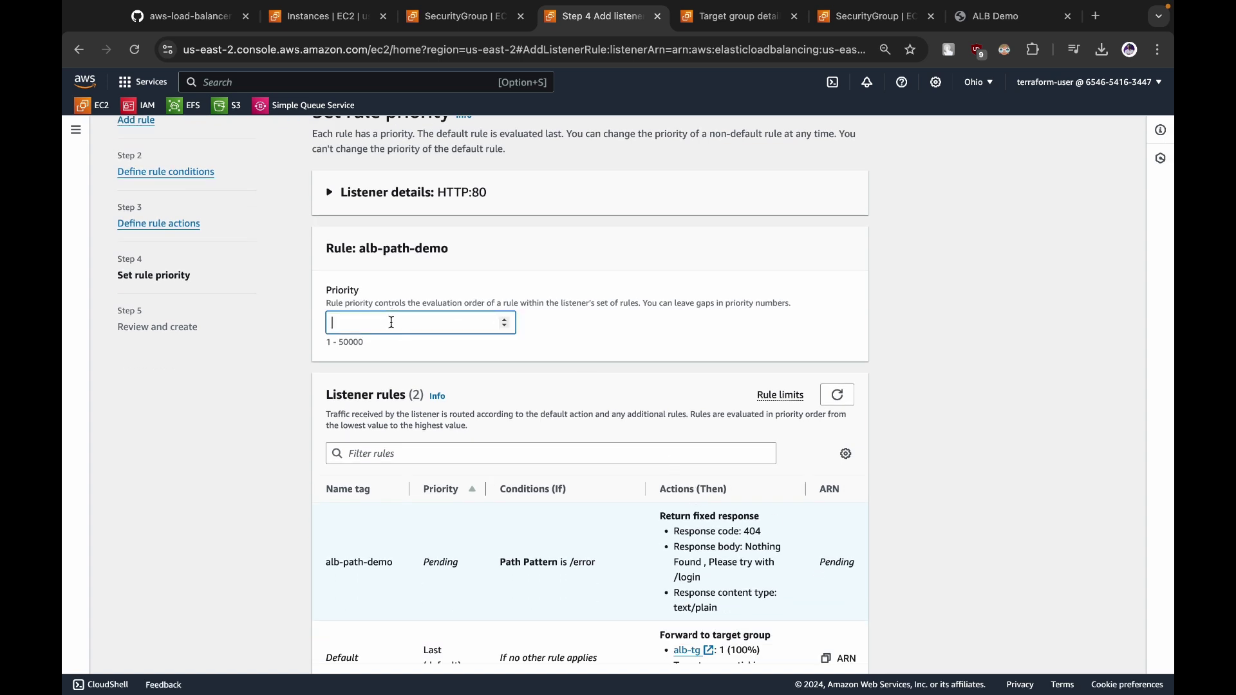
{"action": "scroll", "coordinate": [440, 424], "scroll_direction": "down", "scroll_amount": 1}
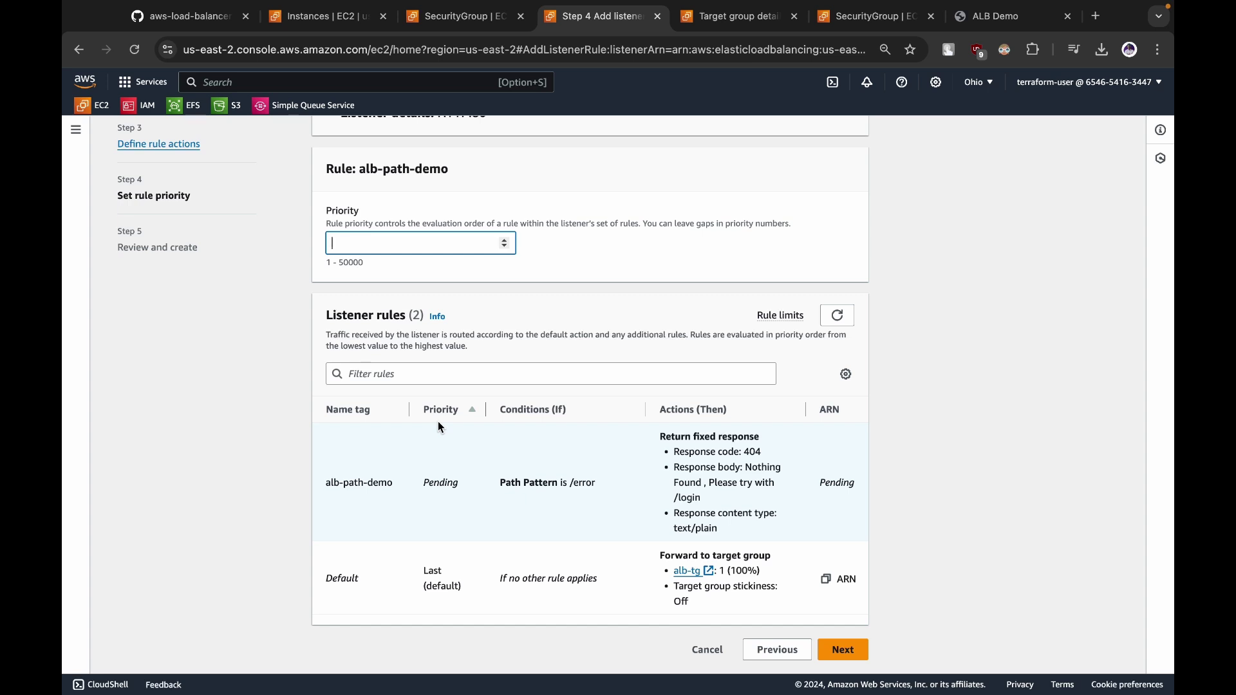
{"action": "type", "text": "6"}
{"action": "key", "text": "BackSpace"}
{"action": "type", "text": "3"}
{"action": "left_click", "coordinate": [848, 652]}
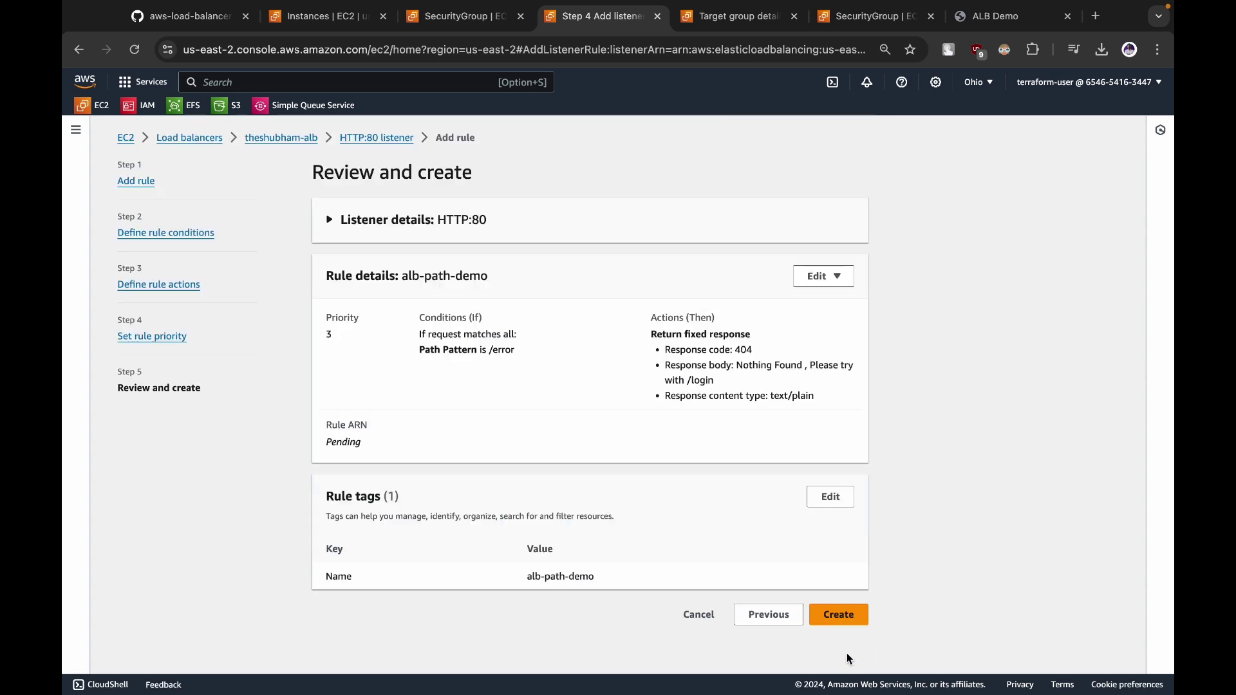
{"action": "left_click", "coordinate": [836, 619]}
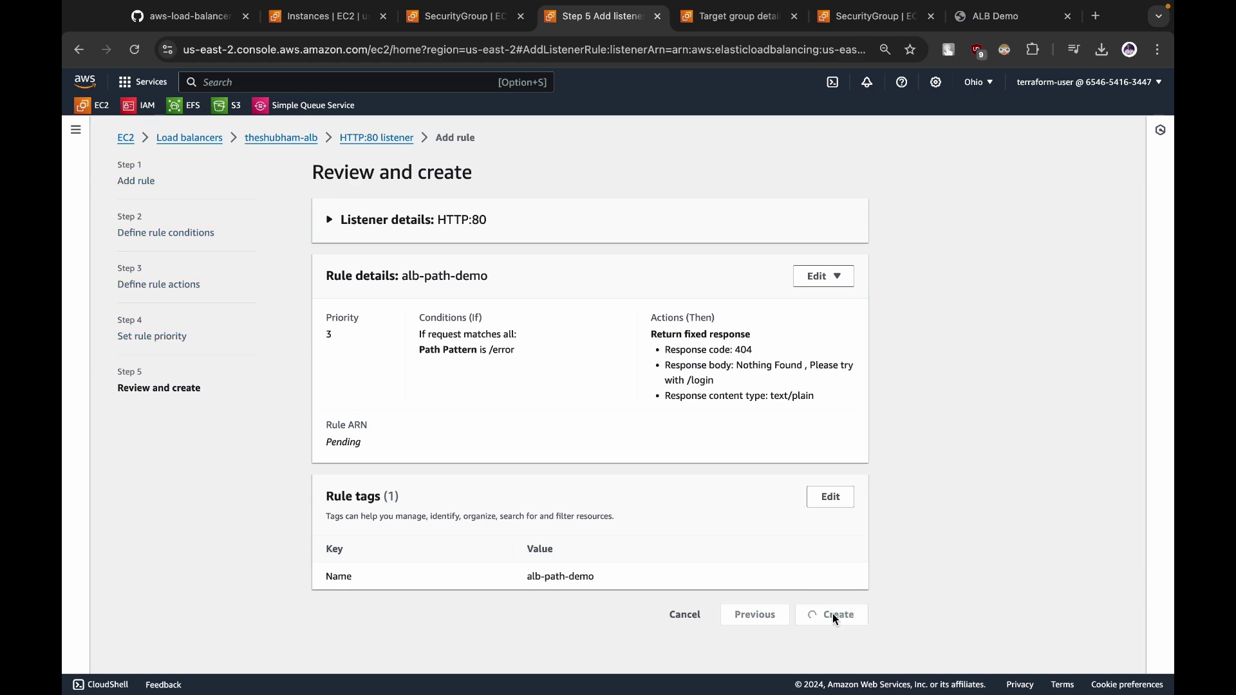
{"action": "scroll", "coordinate": [801, 534], "scroll_direction": "down", "scroll_amount": 3}
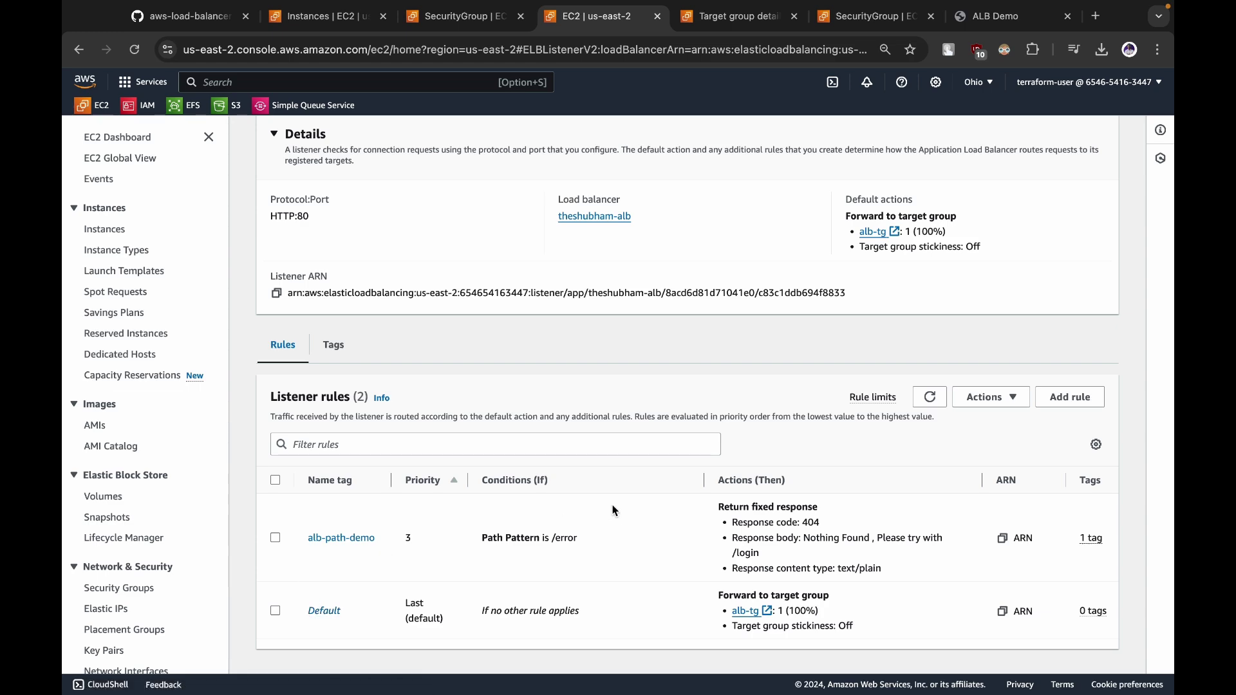
{"action": "scroll", "coordinate": [612, 505], "scroll_direction": "up", "scroll_amount": 3}
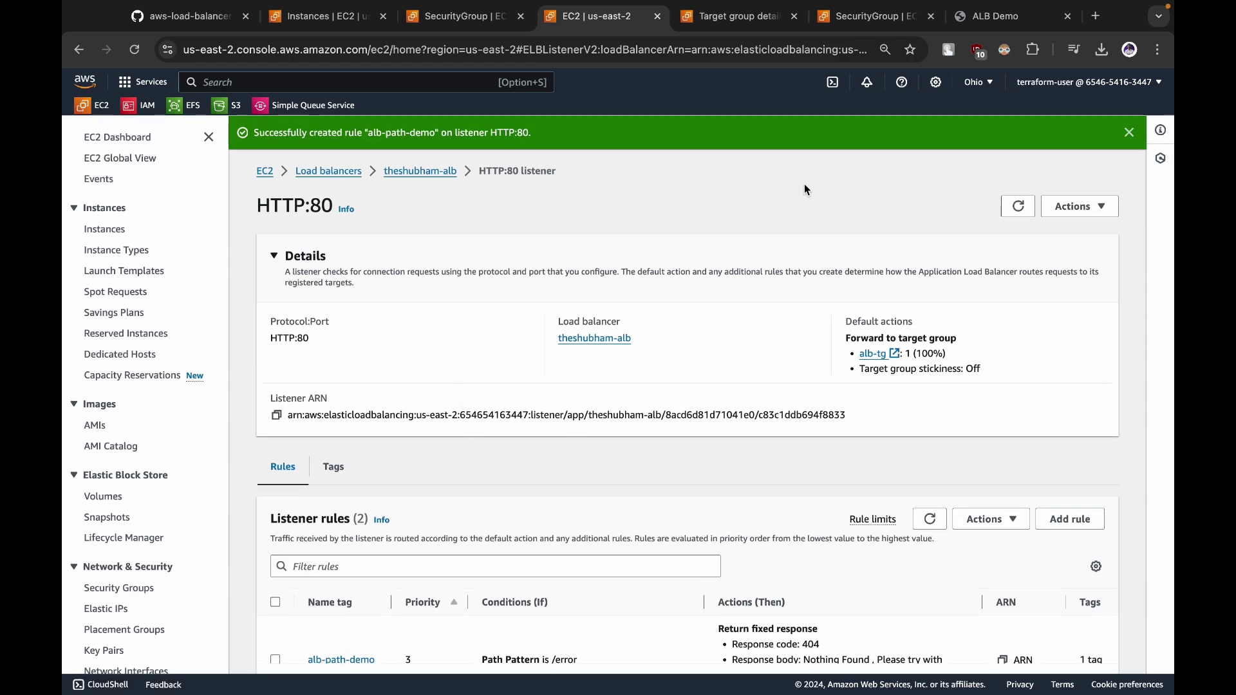
Reload the load balancer's demo page several times to check which instance answers
{"action": "left_click", "coordinate": [982, 16]}
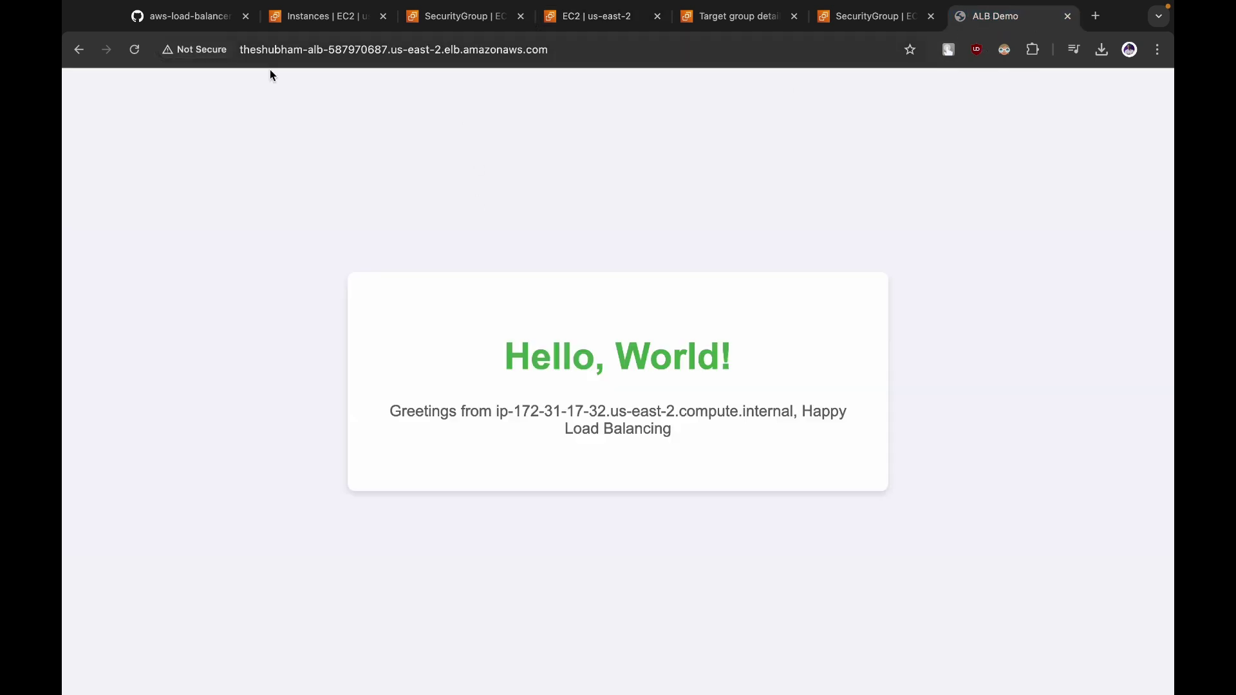
{"action": "left_click", "coordinate": [136, 52]}
{"action": "left_click", "coordinate": [136, 52]}
{"action": "left_click", "coordinate": [136, 53]}
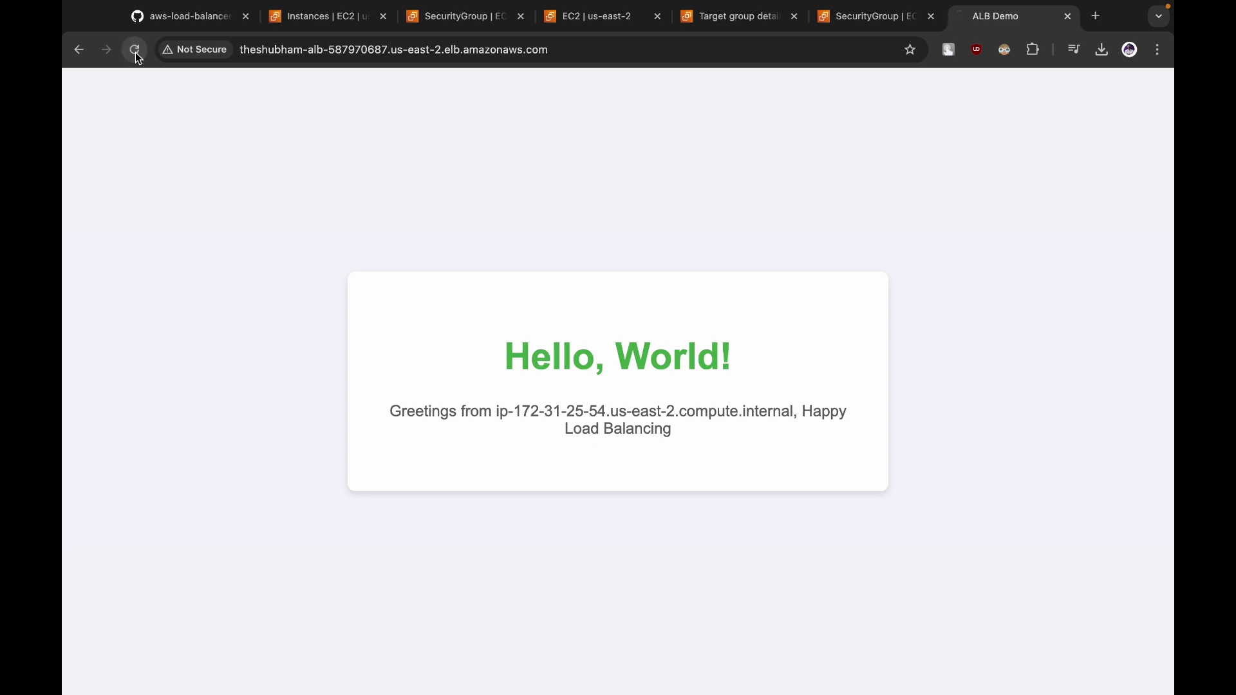
Open the /error path on the load balancer's address and examine the returned response text
{"action": "left_click", "coordinate": [567, 49]}
{"action": "left_click", "coordinate": [567, 48]}
{"action": "type", "text": "/error"}
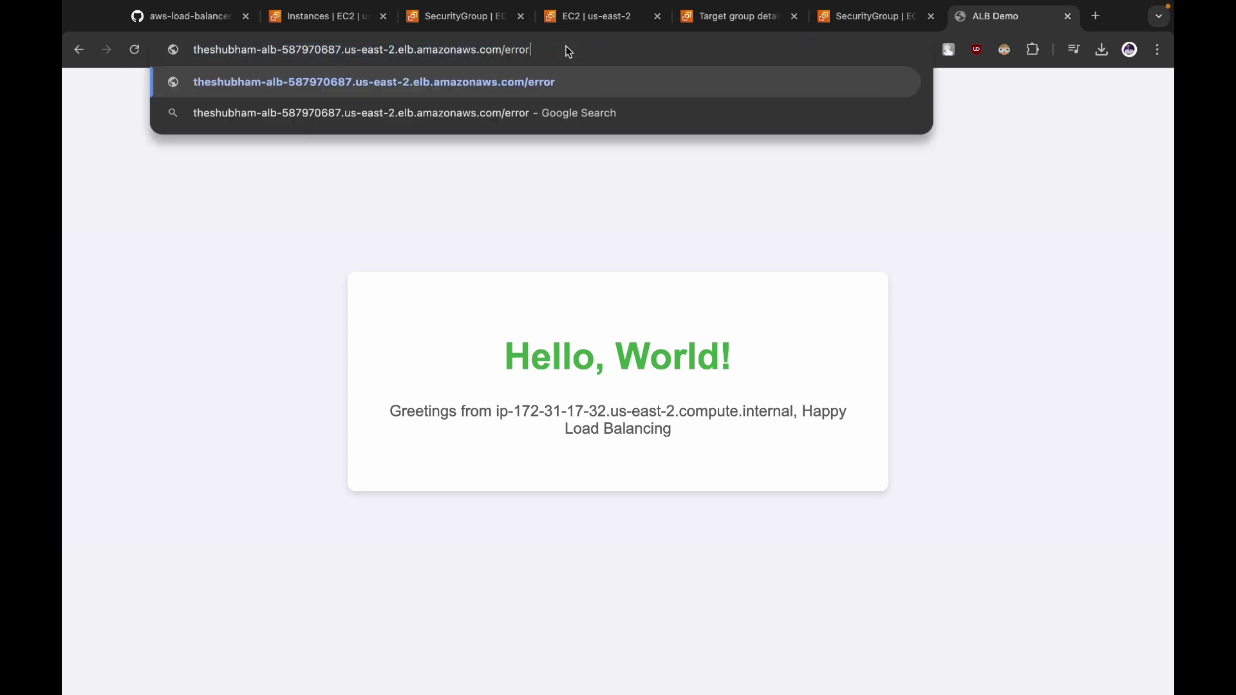
{"action": "key", "text": "Return"}
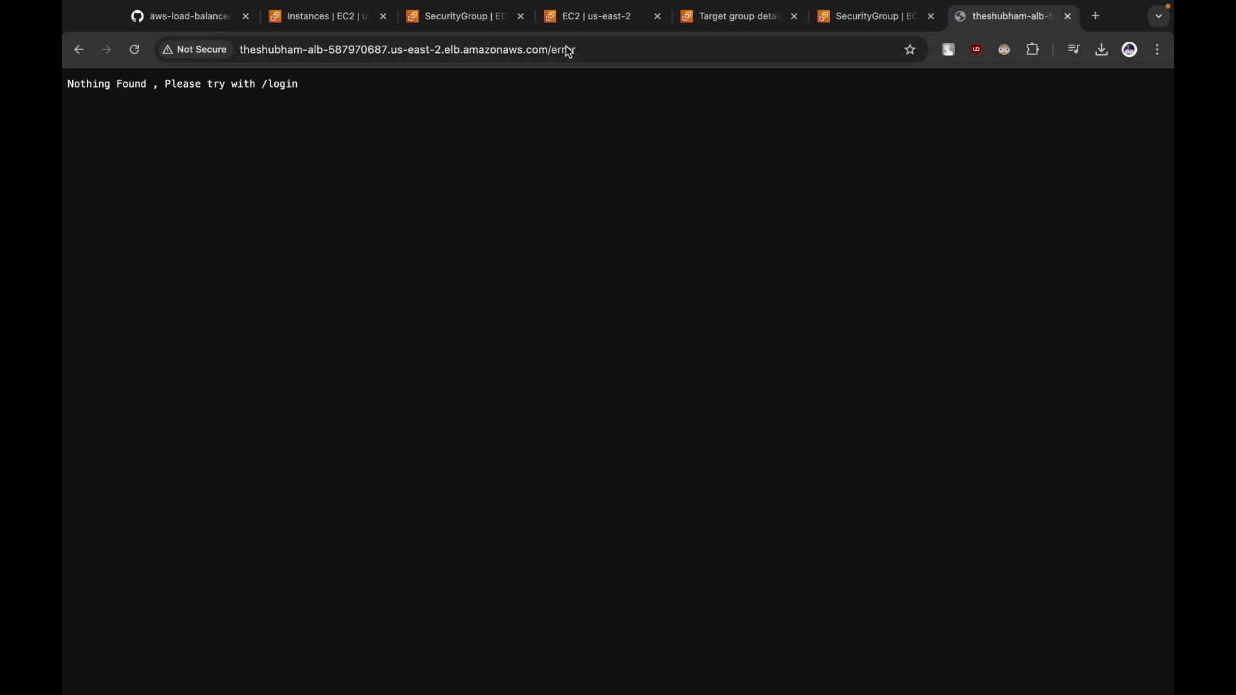
{"action": "left_click_drag", "start_coordinate": [67, 84], "coordinate": [366, 114]}
{"action": "left_click", "coordinate": [365, 114]}
{"action": "left_click_drag", "start_coordinate": [71, 82], "coordinate": [304, 90]}
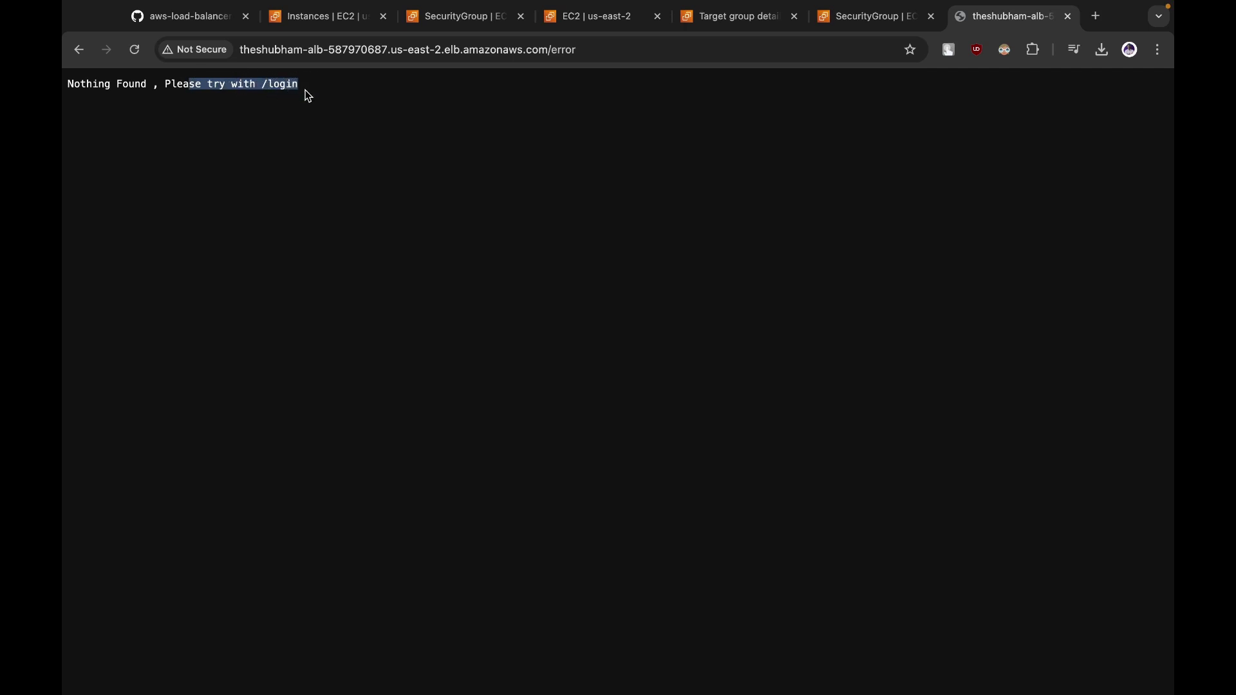
Start a new rule named alb-login on the load balancer's HTTP:80 listener and proceed to its conditions
{"action": "left_click", "coordinate": [454, 16]}
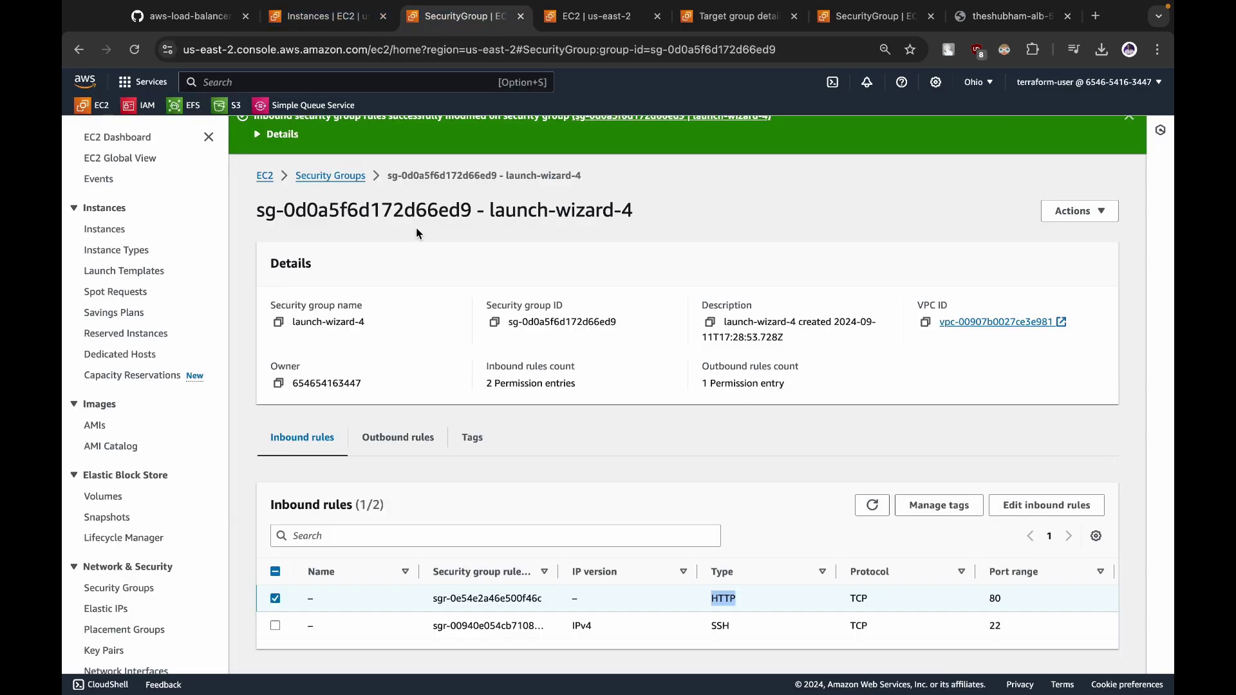
{"action": "left_click", "coordinate": [606, 25]}
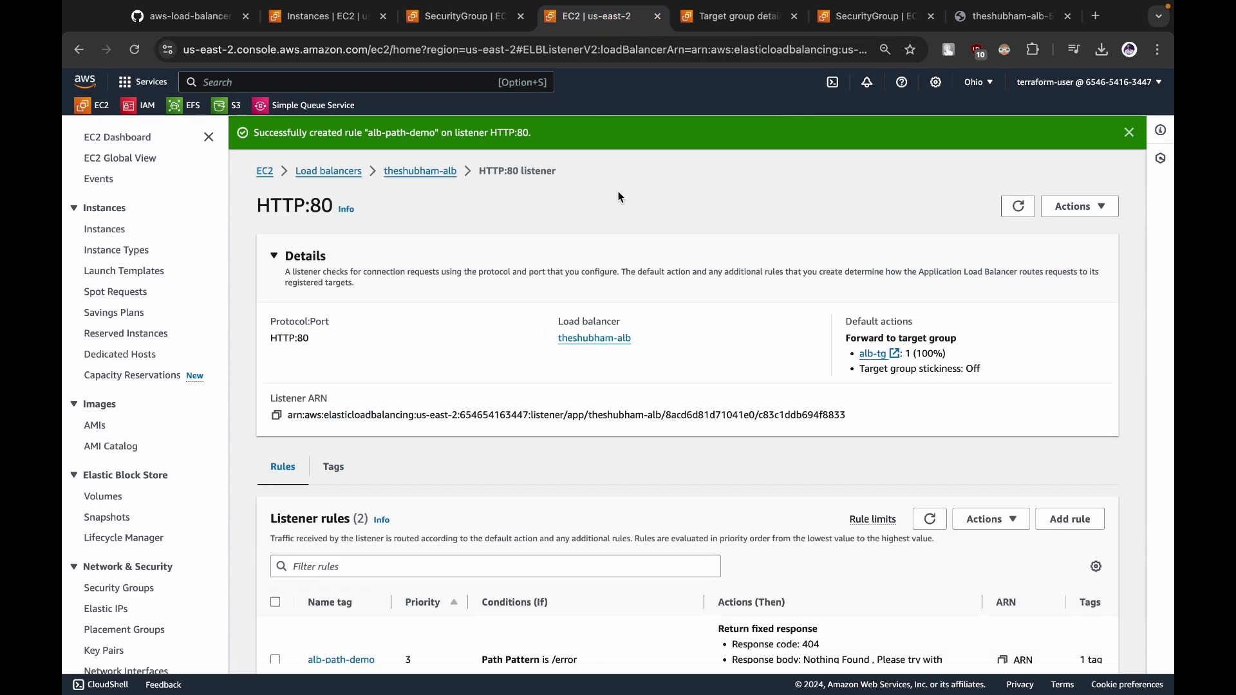
{"action": "scroll", "coordinate": [620, 197], "scroll_direction": "down", "scroll_amount": 3}
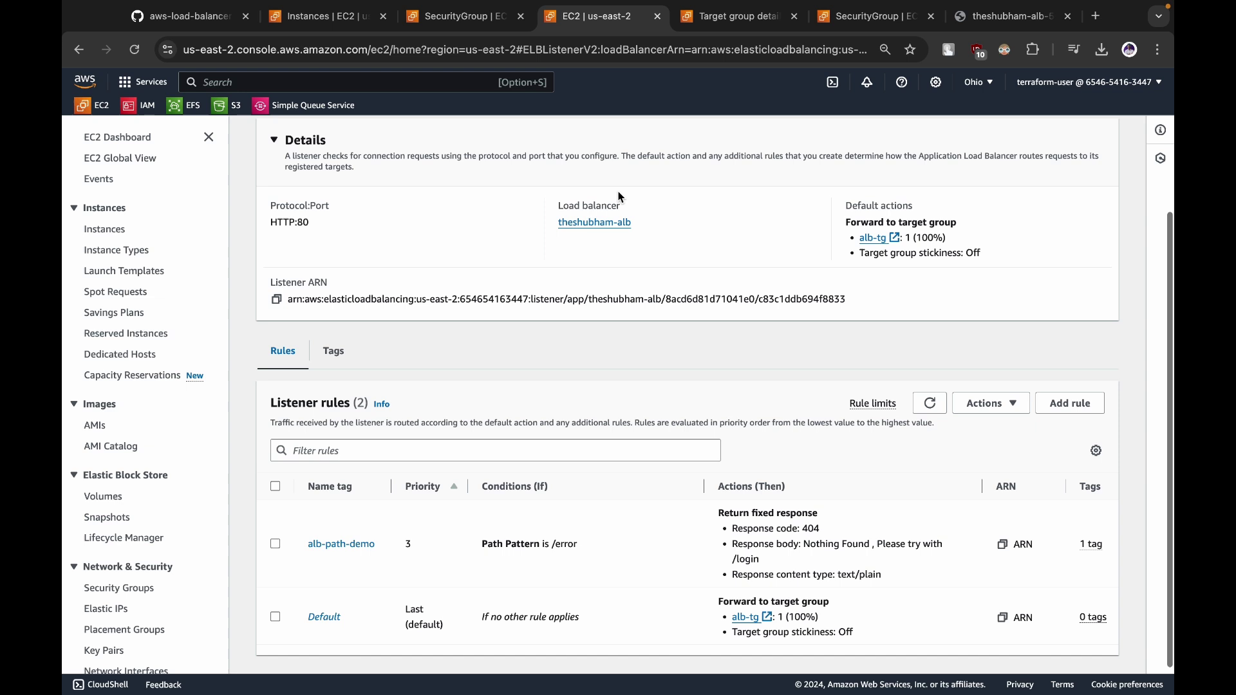
{"action": "left_click", "coordinate": [1065, 410]}
{"action": "left_click", "coordinate": [371, 367]}
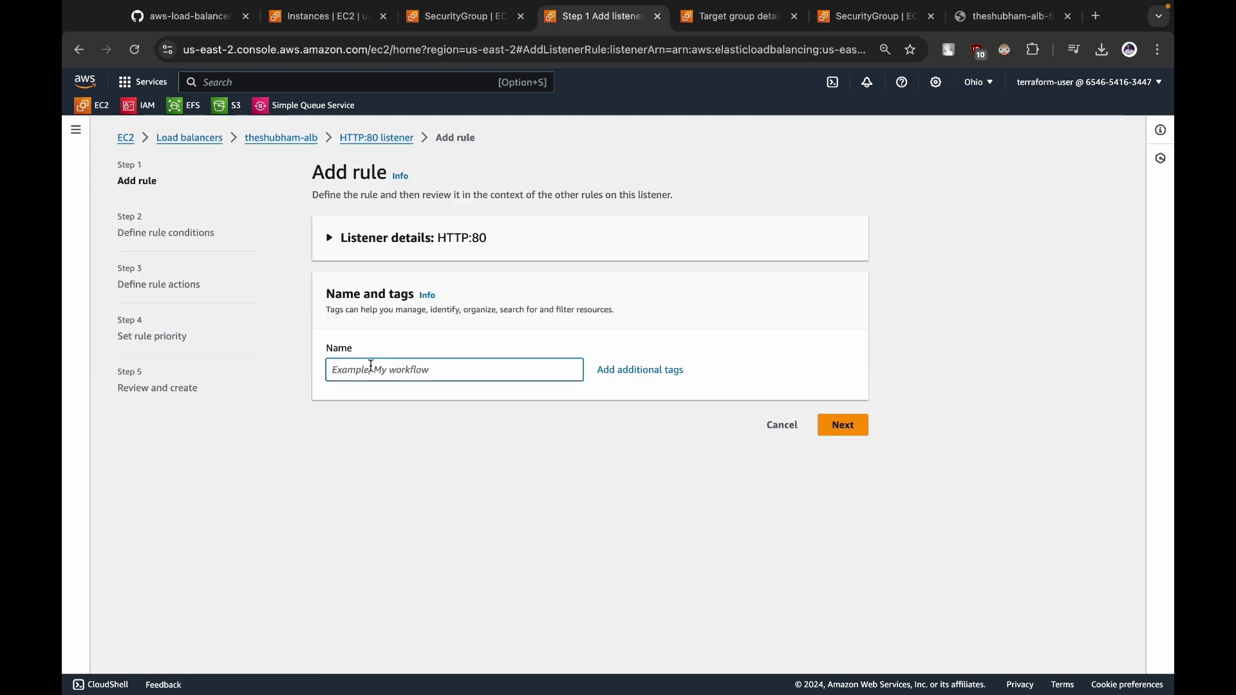
{"action": "type", "text": "lofin"}
{"action": "key", "text": "BackSpace"}
{"action": "key", "text": "BackSpace"}
{"action": "key", "text": "BackSpace"}
{"action": "type", "text": "alb-login"}
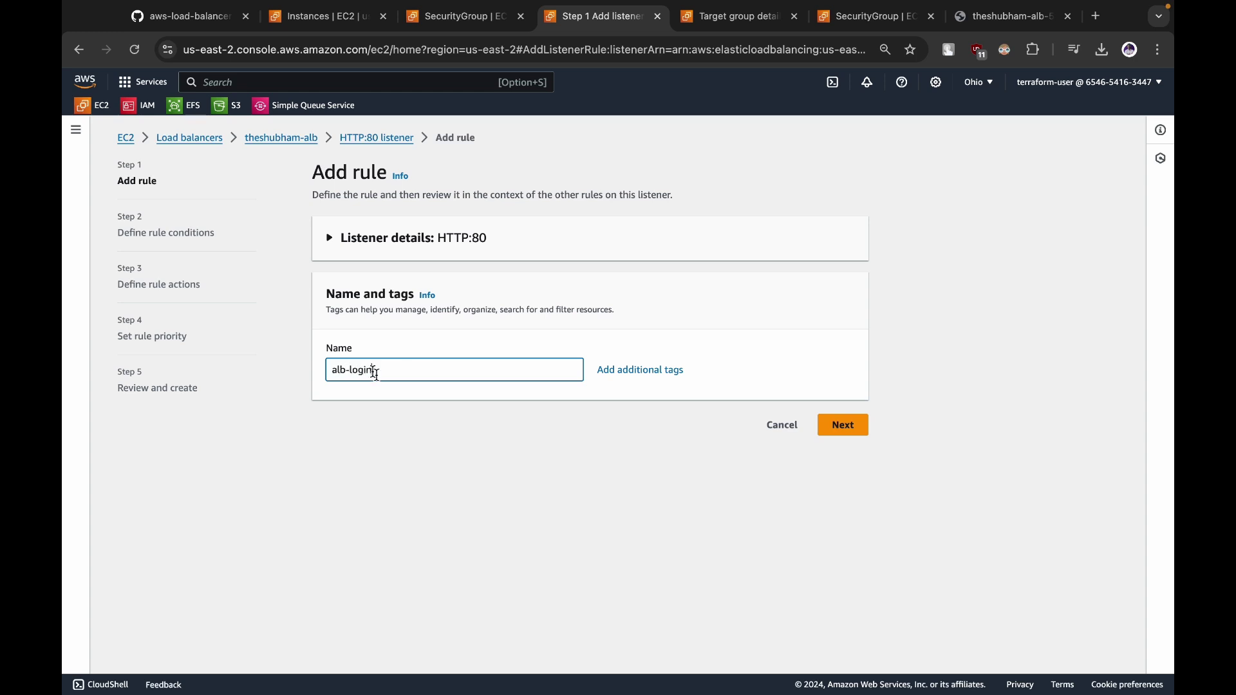
{"action": "left_click", "coordinate": [844, 426]}
Add a Path condition of /login to the rule and proceed to the rule actions
{"action": "left_click", "coordinate": [590, 383]}
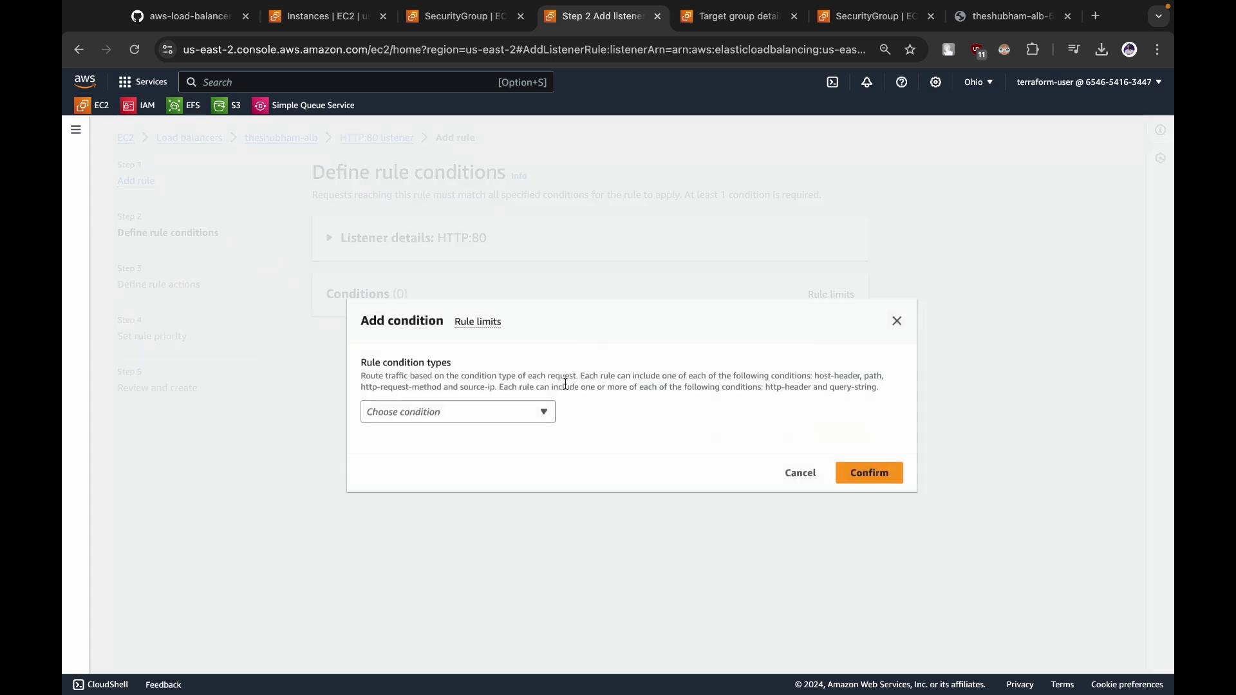
{"action": "left_click", "coordinate": [423, 416]}
{"action": "left_click", "coordinate": [395, 481]}
{"action": "type", "text": "/"}
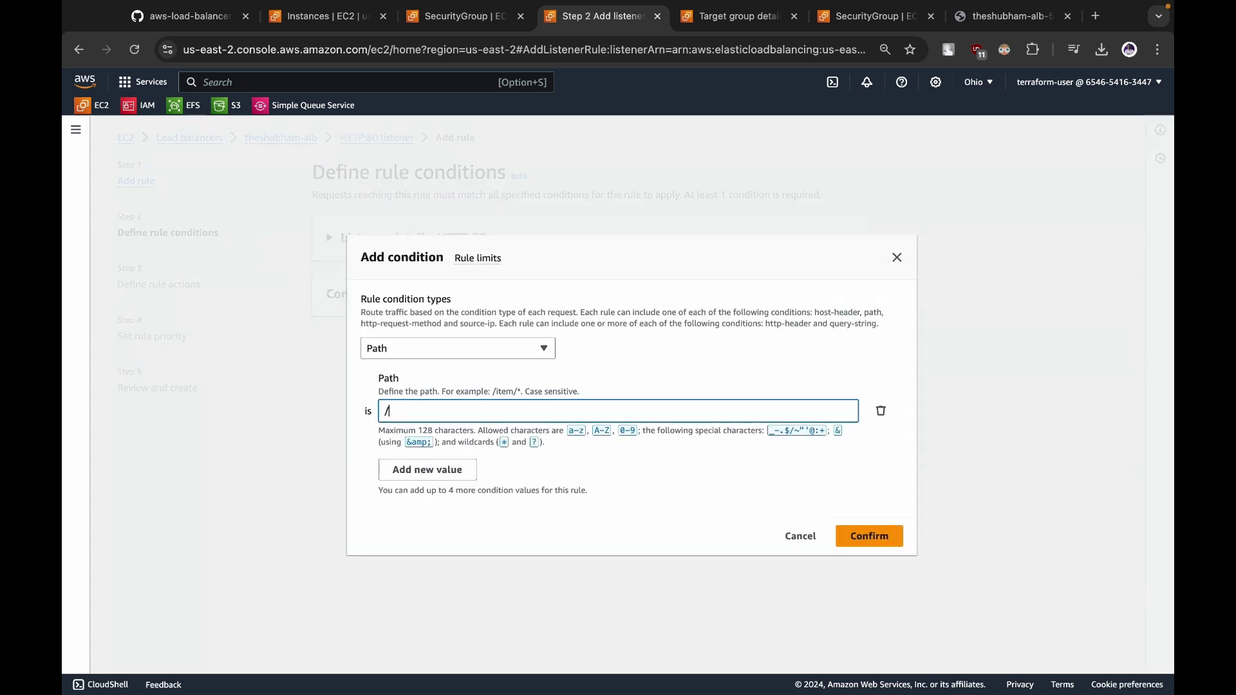
{"action": "type", "text": "login"}
{"action": "left_click", "coordinate": [880, 538]}
{"action": "left_click", "coordinate": [841, 489]}
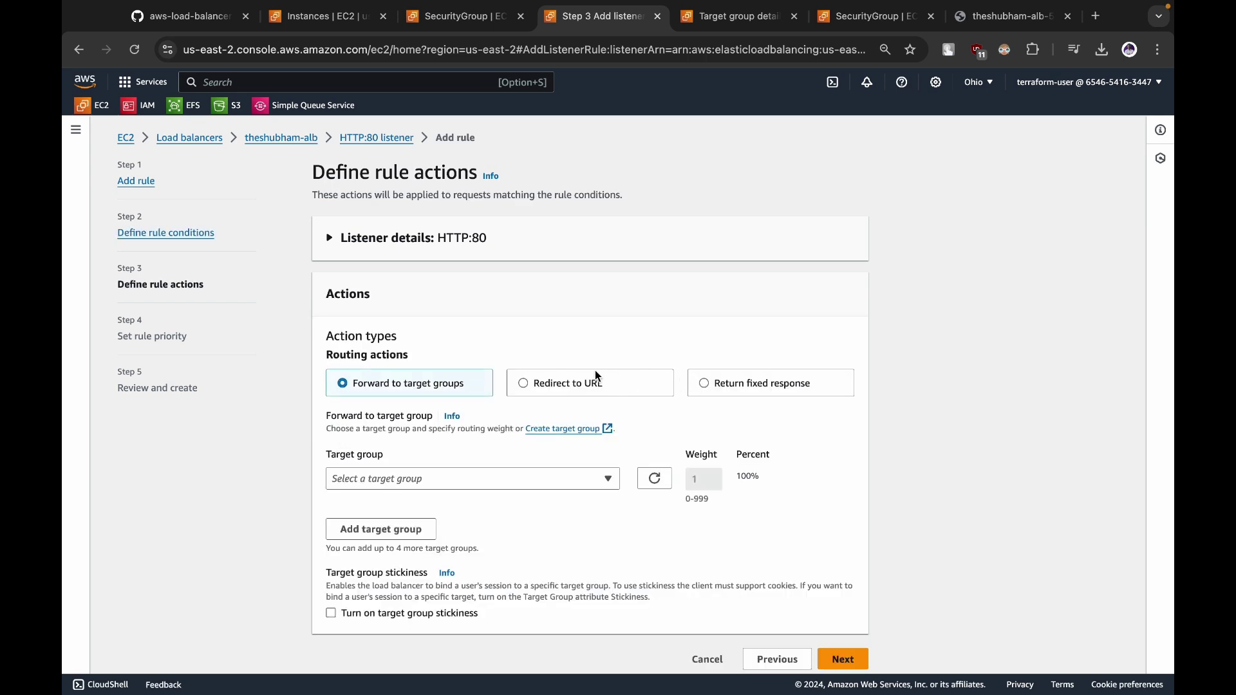
Set the action to return a fixed response with code 200 and body "Success entry logged!", and proceed to the priority
{"action": "left_click", "coordinate": [525, 384]}
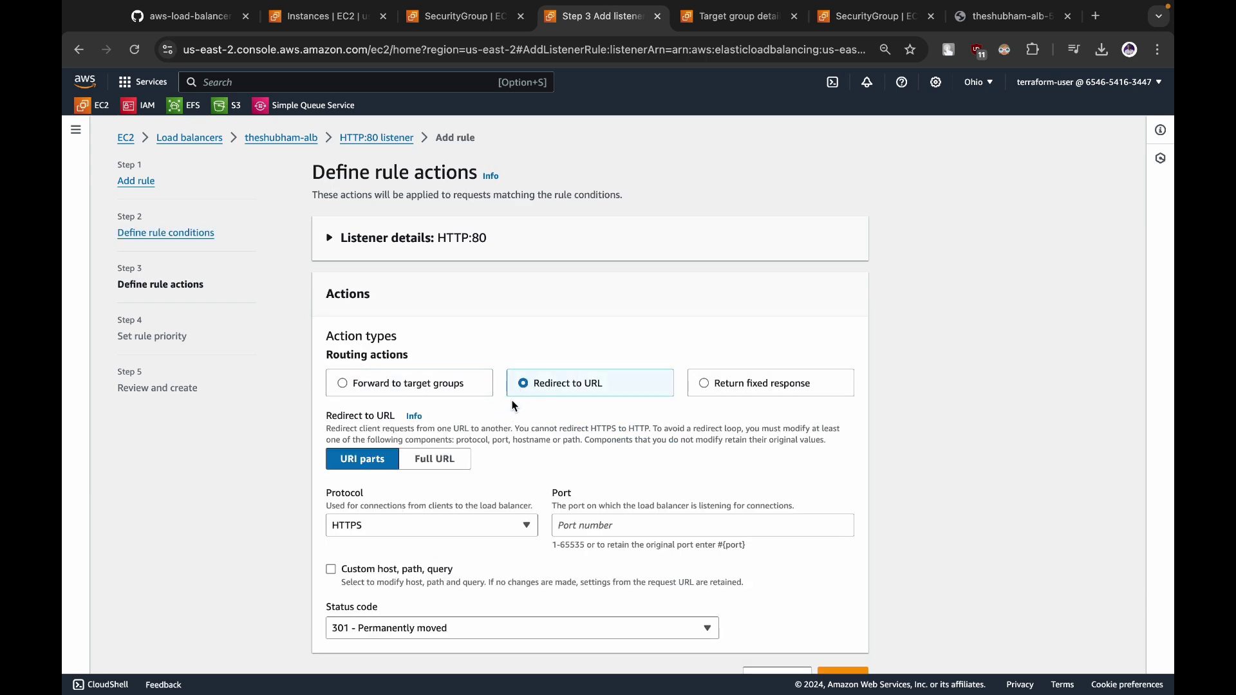
{"action": "left_click", "coordinate": [708, 382]}
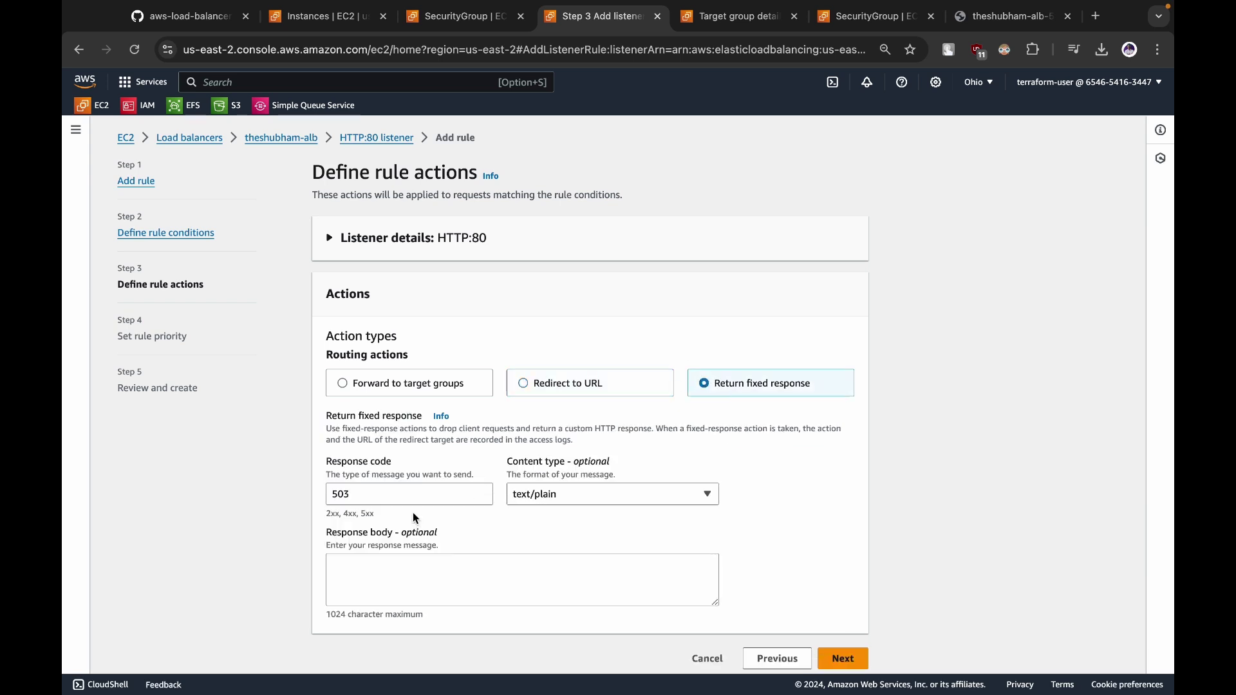
{"action": "double_click", "coordinate": [410, 494]}
{"action": "type", "text": "200"}
{"action": "left_click", "coordinate": [420, 570]}
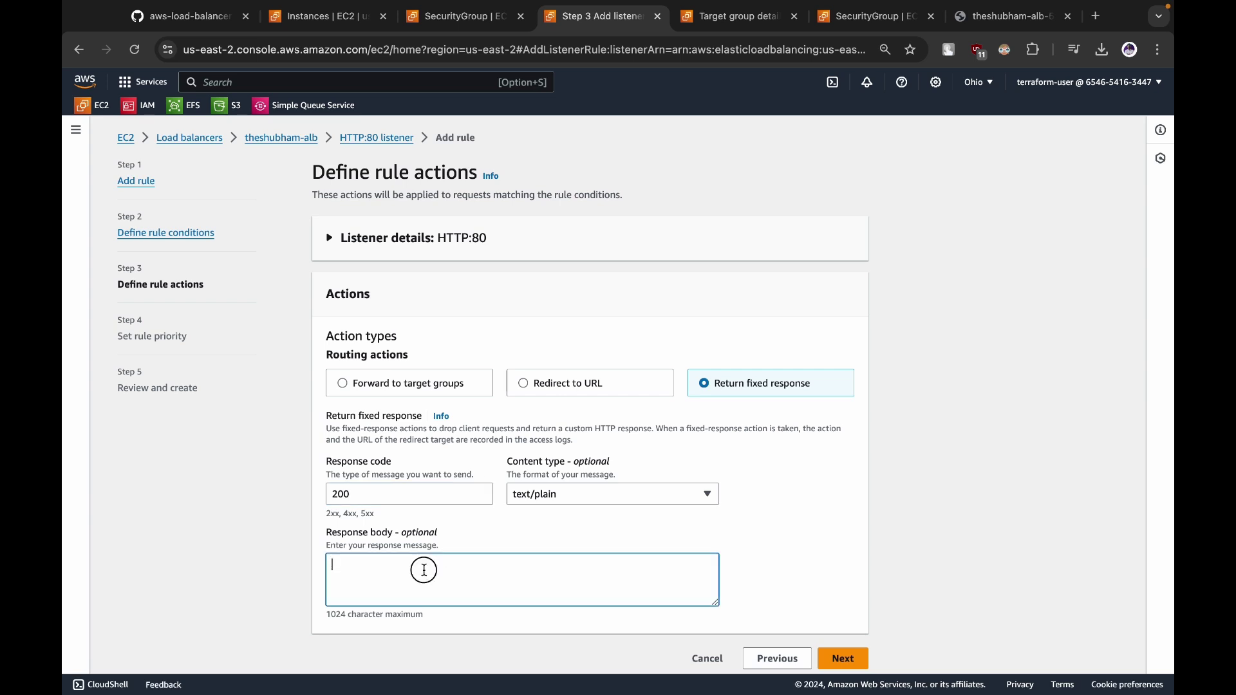
{"action": "type", "text": "Success entry logged!"}
{"action": "left_click", "coordinate": [827, 658]}
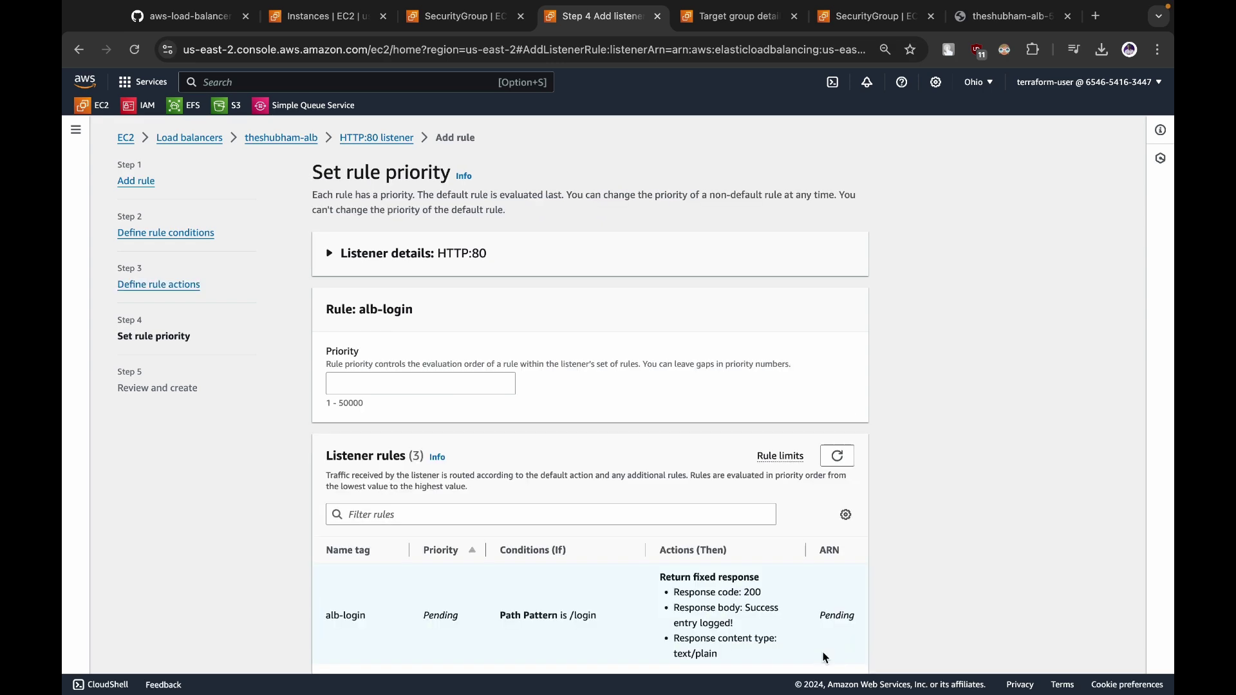
Set the alb-login rule's priority to 2 and create the rule
{"action": "scroll", "coordinate": [747, 482], "scroll_direction": "down", "scroll_amount": 5}
{"action": "left_click", "coordinate": [352, 132]}
{"action": "type", "text": "2"}
{"action": "left_click", "coordinate": [849, 661]}
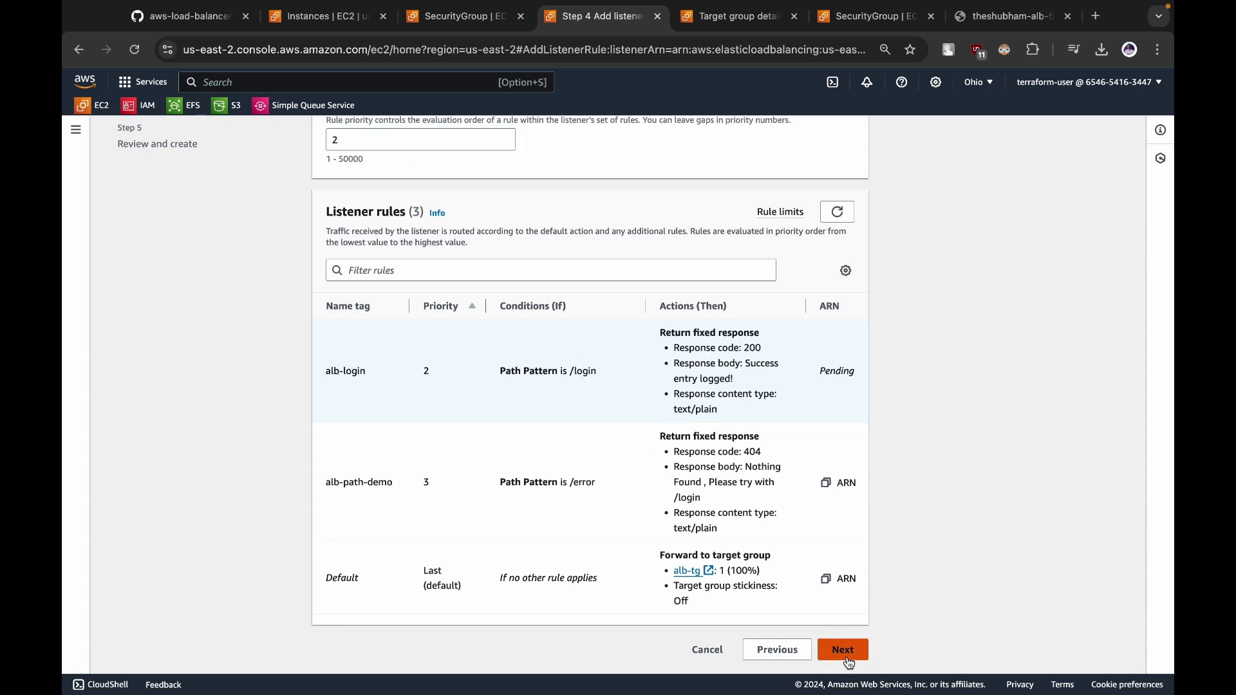
{"action": "left_click", "coordinate": [835, 602]}
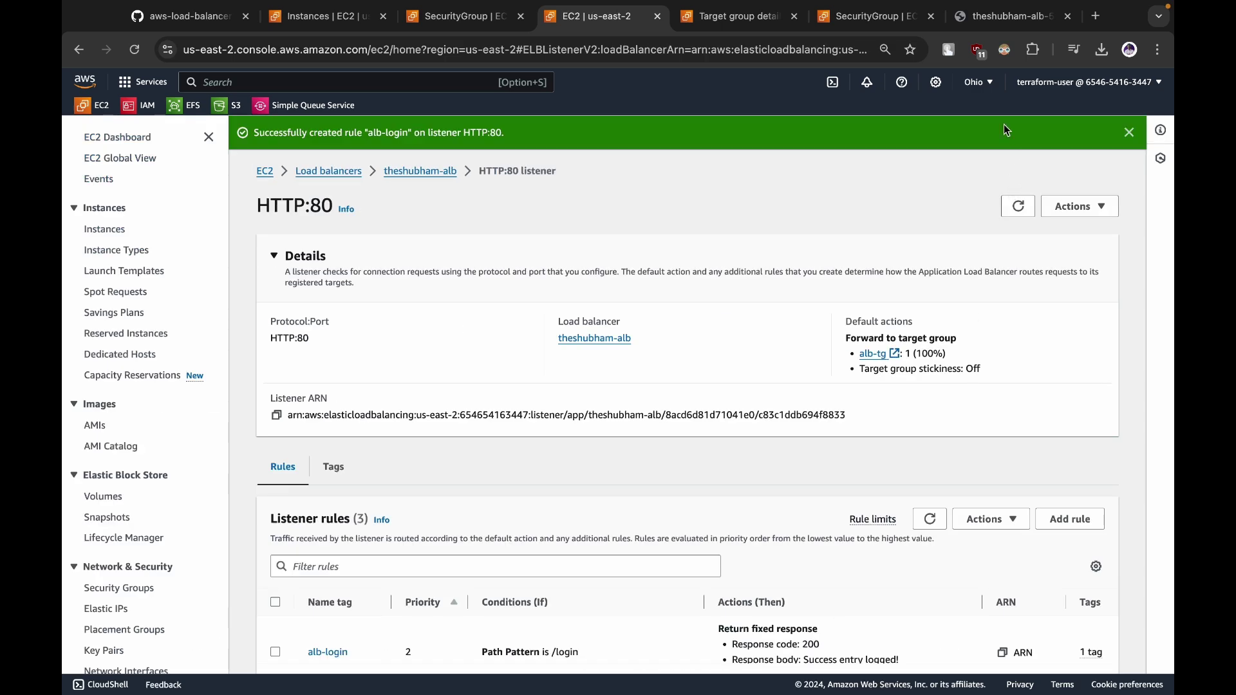
Open the /login path on the load balancer's address and examine the returned response text
{"action": "left_click", "coordinate": [1008, 16]}
{"action": "left_click", "coordinate": [136, 61]}
{"action": "left_click", "coordinate": [614, 58]}
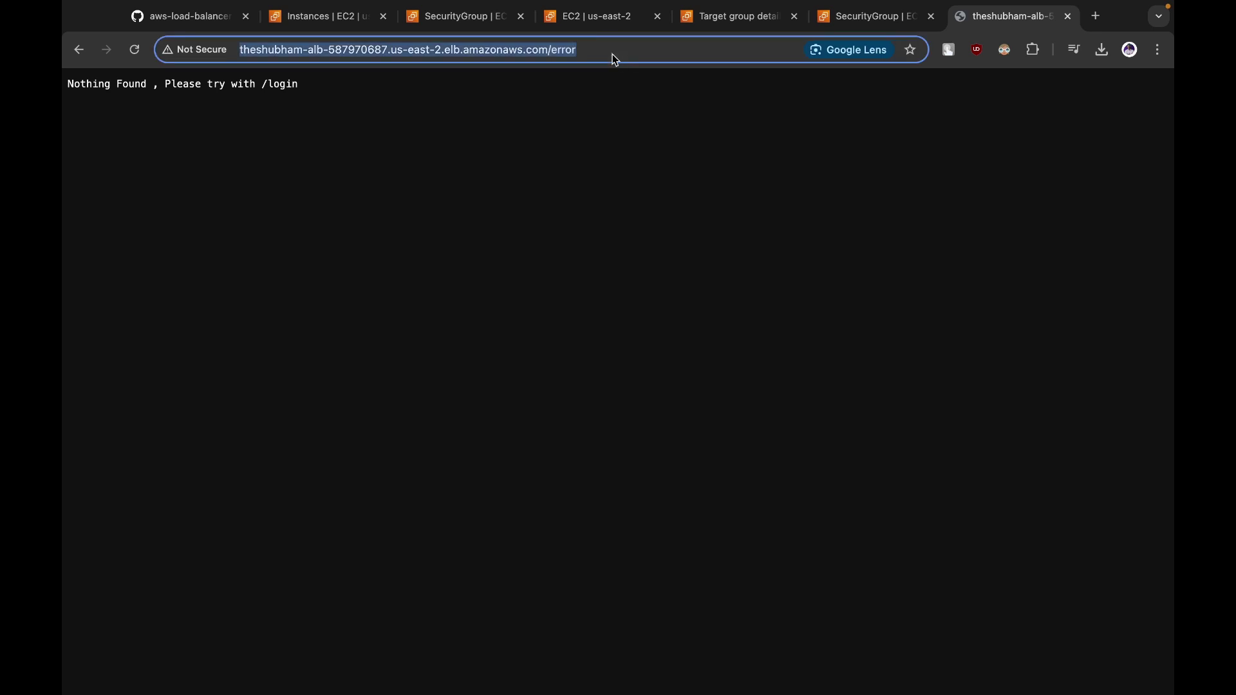
{"action": "key", "text": "BackSpace"}
{"action": "key", "text": "BackSpace"}
{"action": "key", "text": "BackSpace"}
{"action": "key", "text": "BackSpace"}
{"action": "key", "text": "BackSpace"}
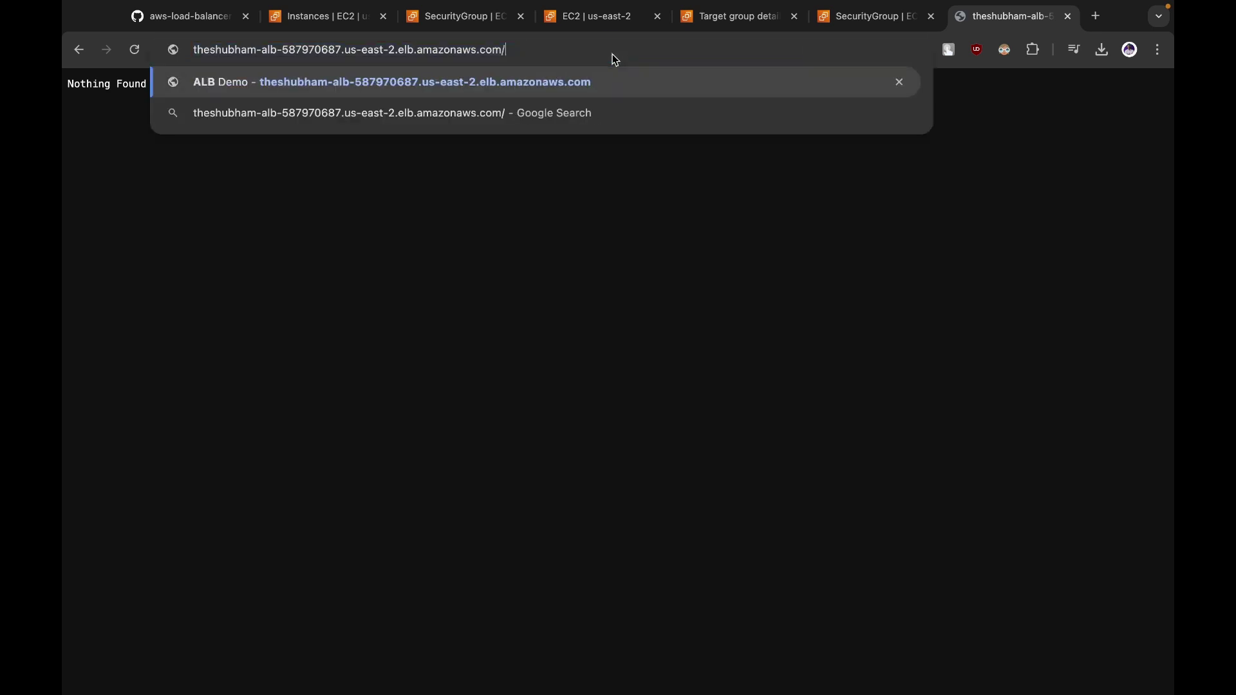
{"action": "type", "text": "login"}
{"action": "key", "text": "Return"}
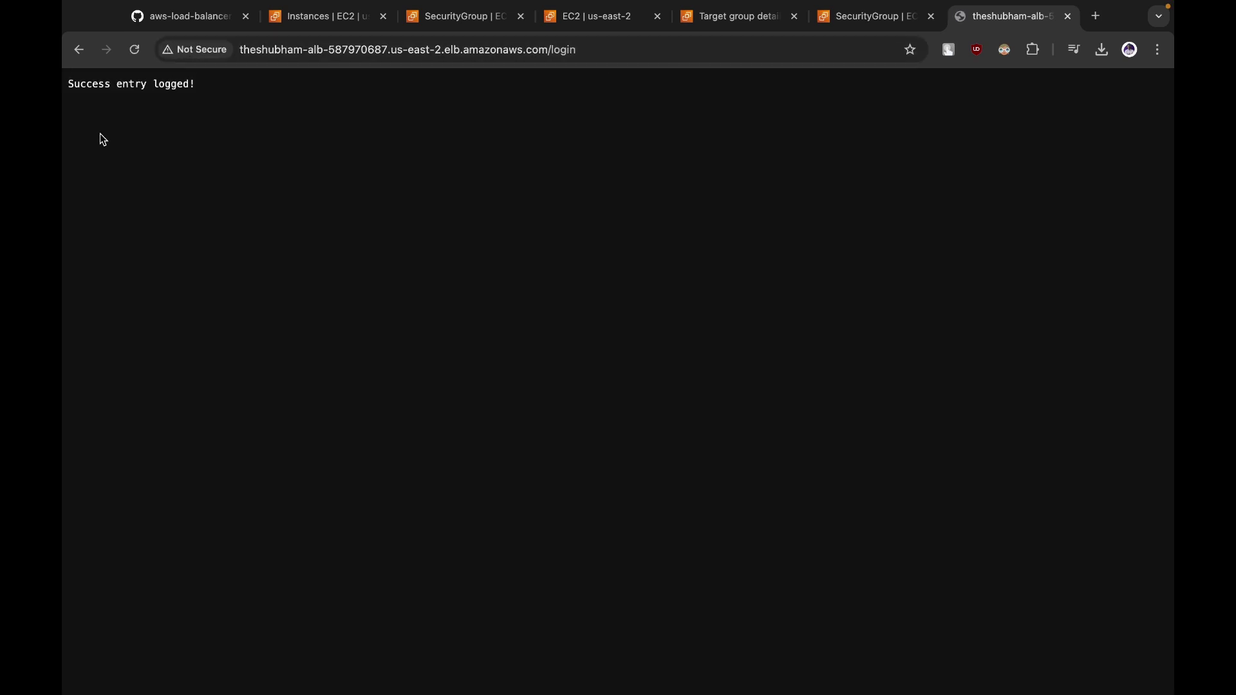
{"action": "left_click_drag", "start_coordinate": [64, 87], "coordinate": [372, 121]}
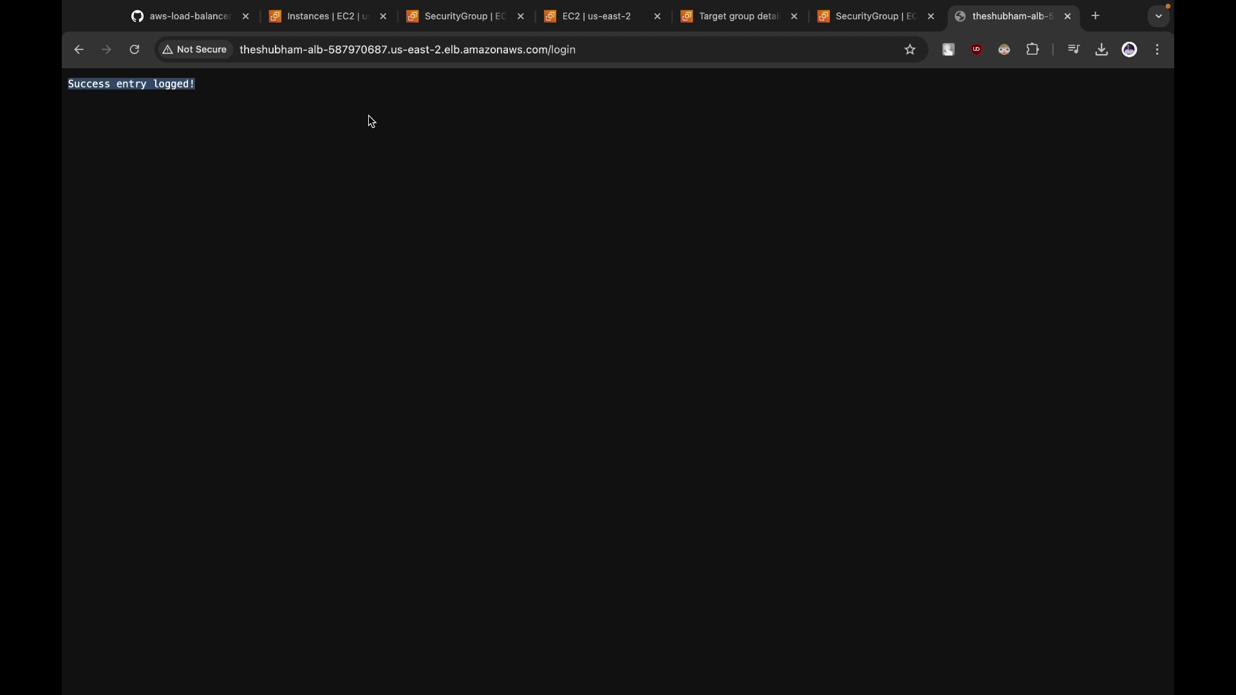
{"action": "left_click", "coordinate": [372, 121]}
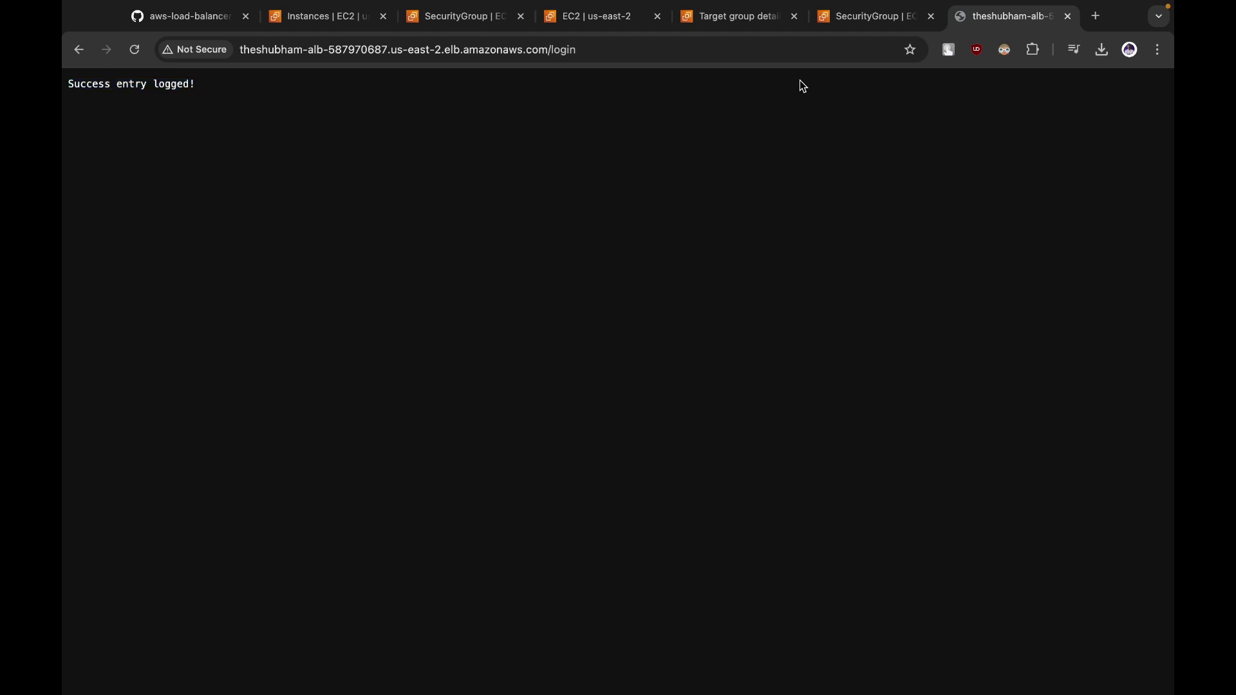
Terminate both EC2 instances, instance-1 and instance-2
{"action": "left_click", "coordinate": [845, 25]}
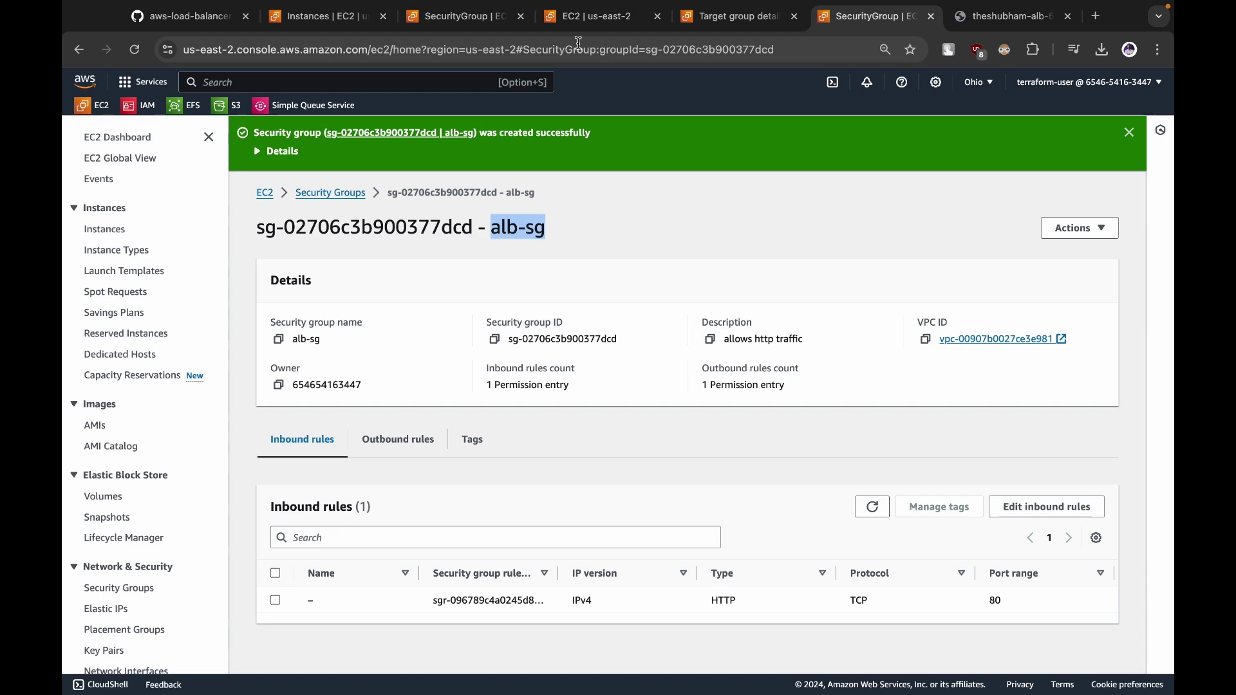
{"action": "left_click", "coordinate": [328, 26]}
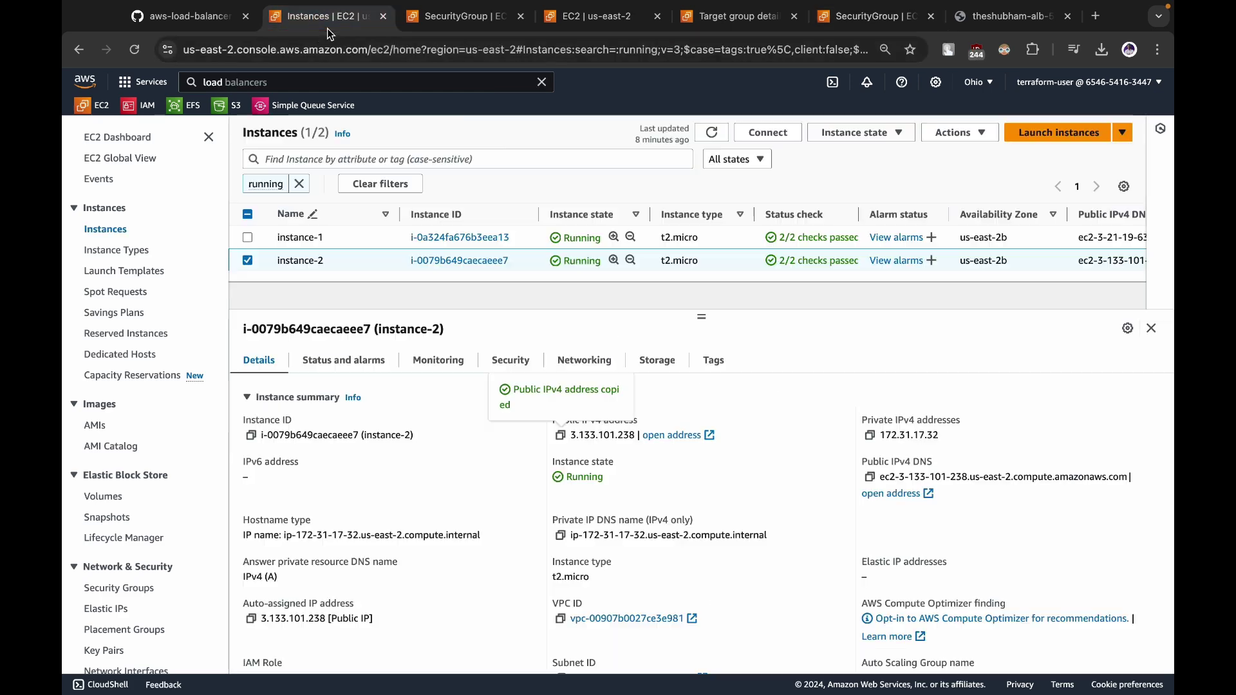
{"action": "left_click", "coordinate": [247, 237]}
{"action": "left_click", "coordinate": [854, 134]}
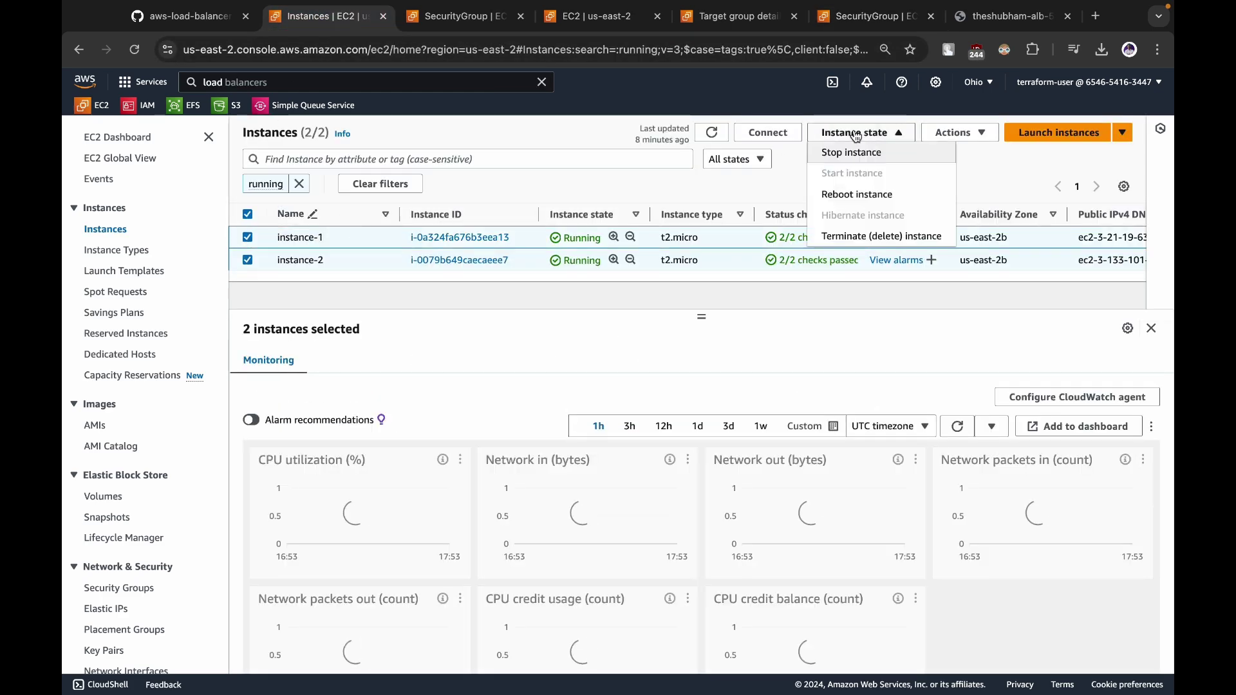
{"action": "left_click", "coordinate": [845, 237]}
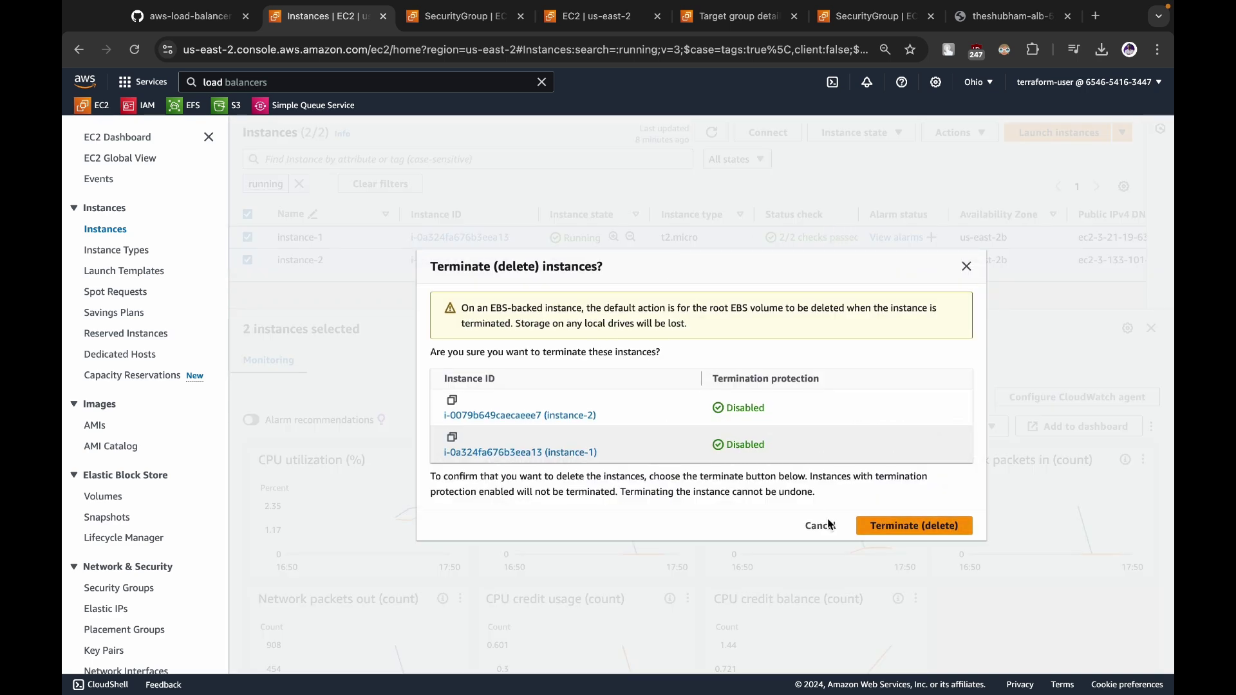
{"action": "left_click", "coordinate": [882, 527]}
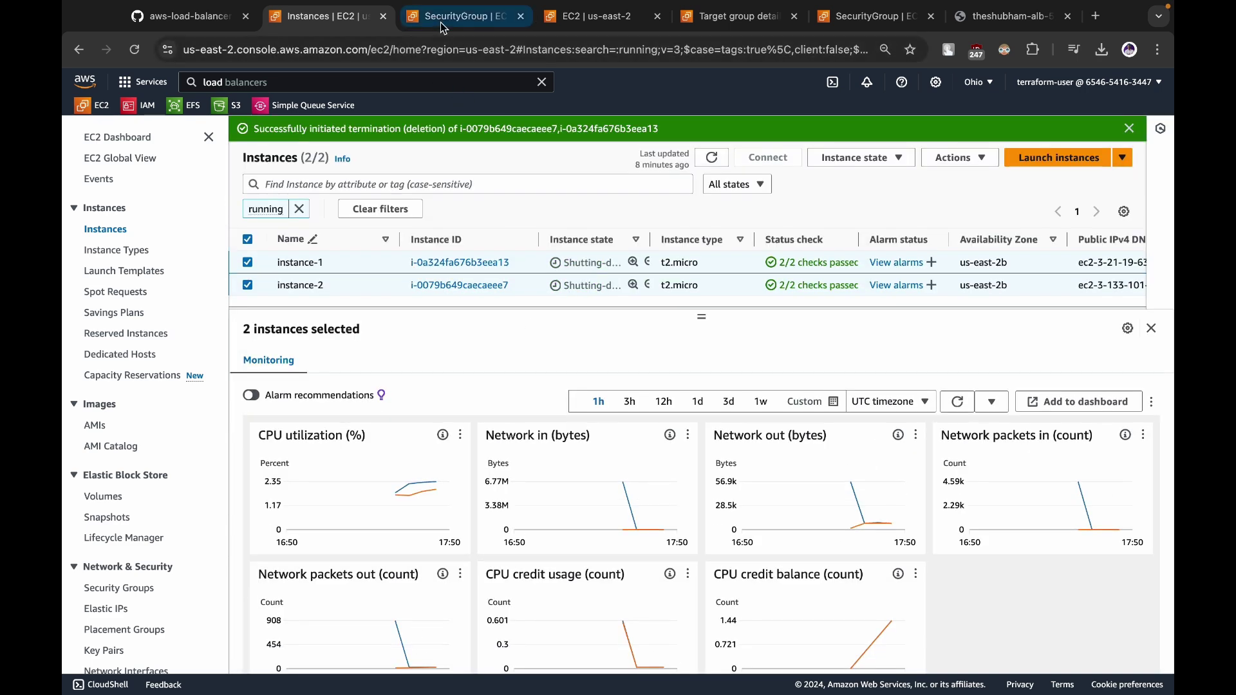
Try to delete the alb-sg security group from the Security Groups list
{"action": "key", "text": "ctrl+Tab"}
{"action": "scroll", "coordinate": [771, 233], "scroll_direction": "up", "scroll_amount": 1}
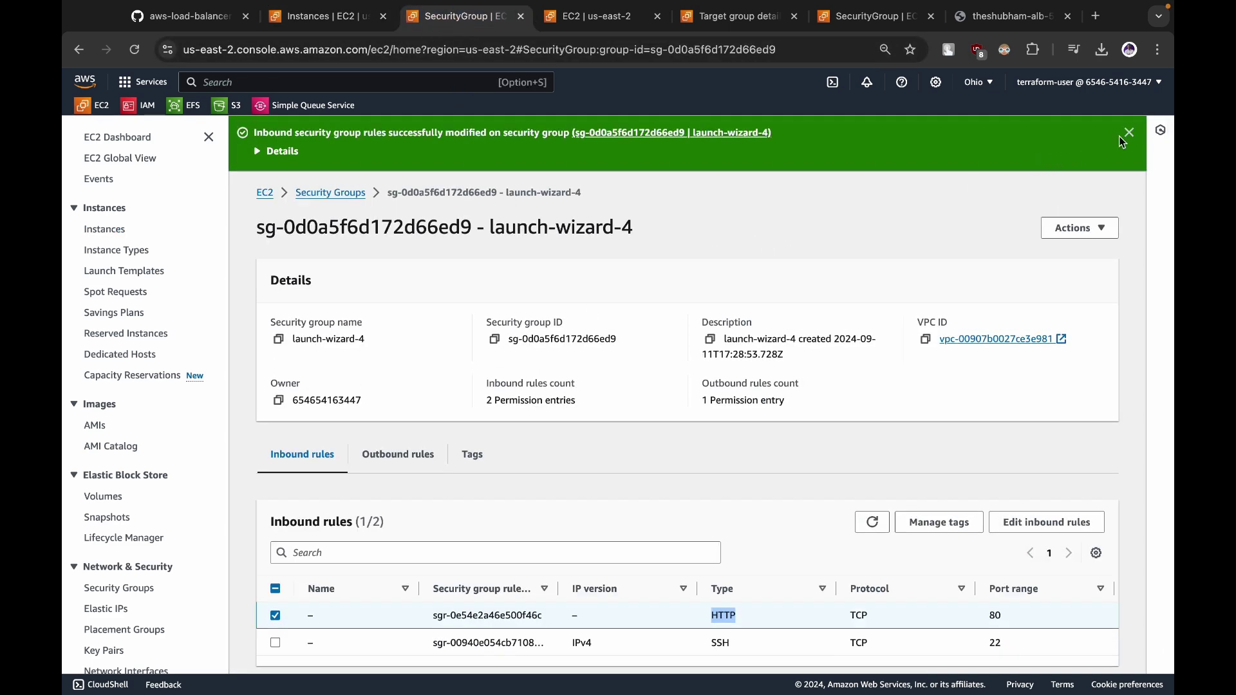
{"action": "left_click", "coordinate": [325, 195]}
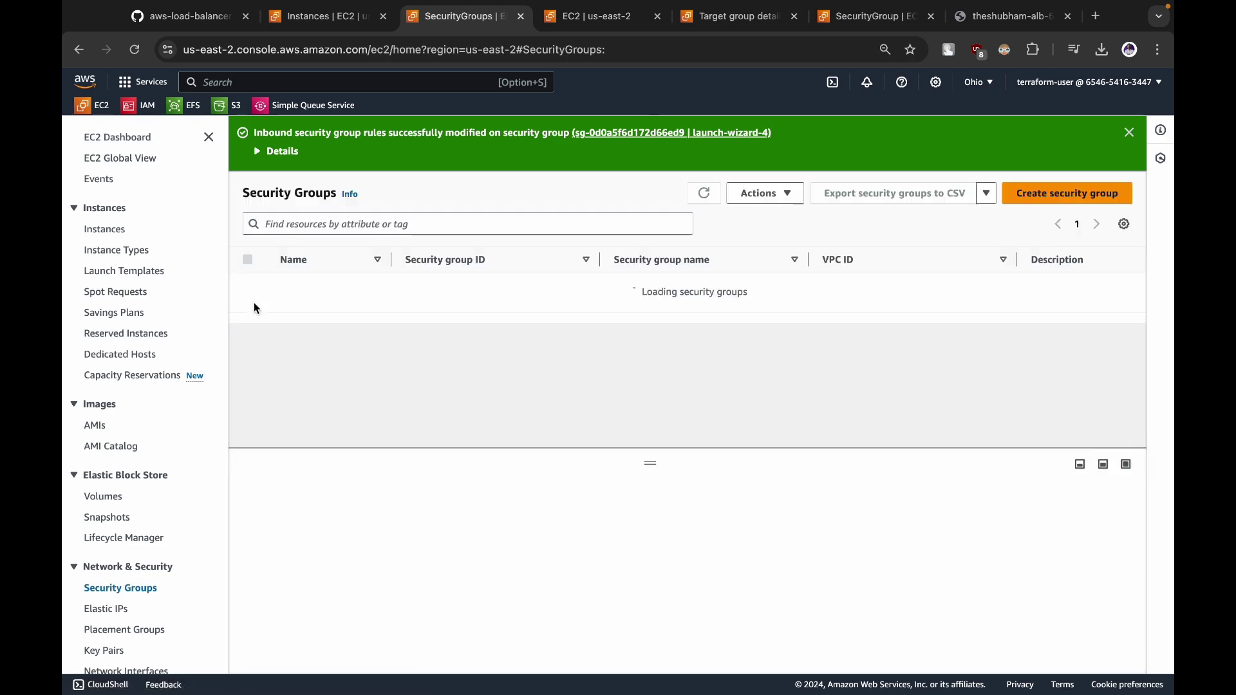
{"action": "scroll", "coordinate": [527, 350], "scroll_direction": "down", "scroll_amount": 4}
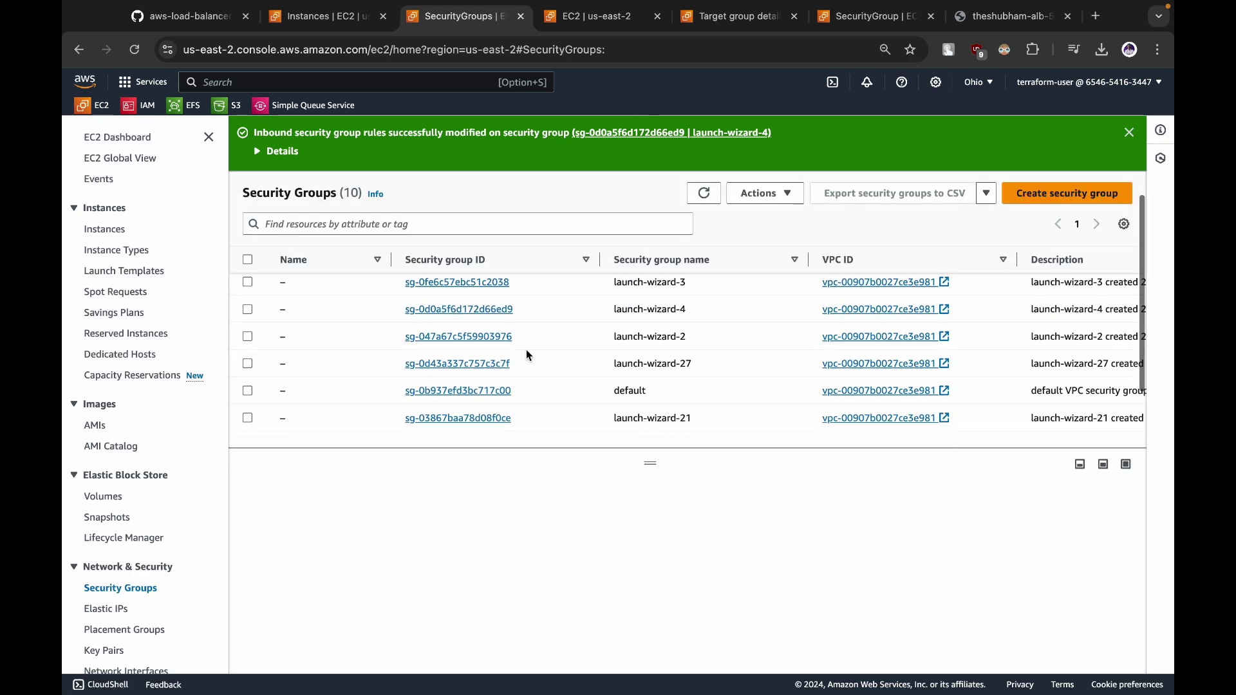
{"action": "left_click", "coordinate": [248, 398]}
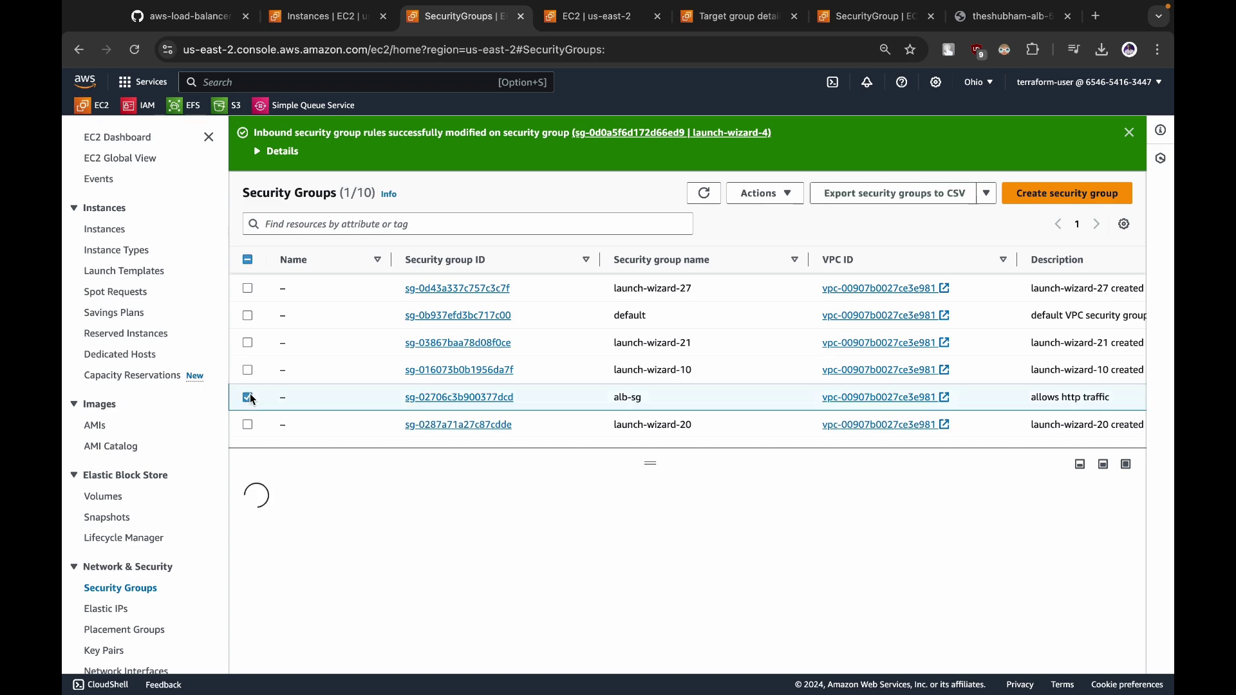
{"action": "left_click", "coordinate": [763, 194]}
{"action": "left_click", "coordinate": [759, 340]}
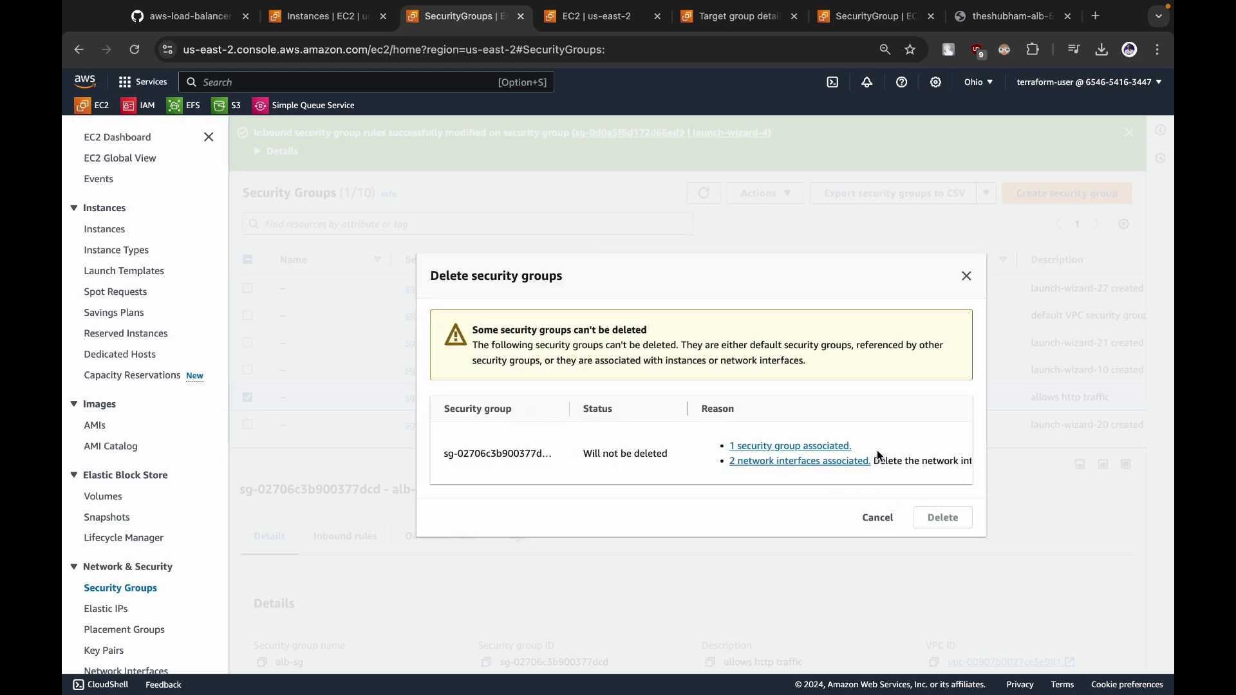
Delete the application load balancer from the Load balancers list, entering confirm to approve the deletion
{"action": "left_click", "coordinate": [564, 26]}
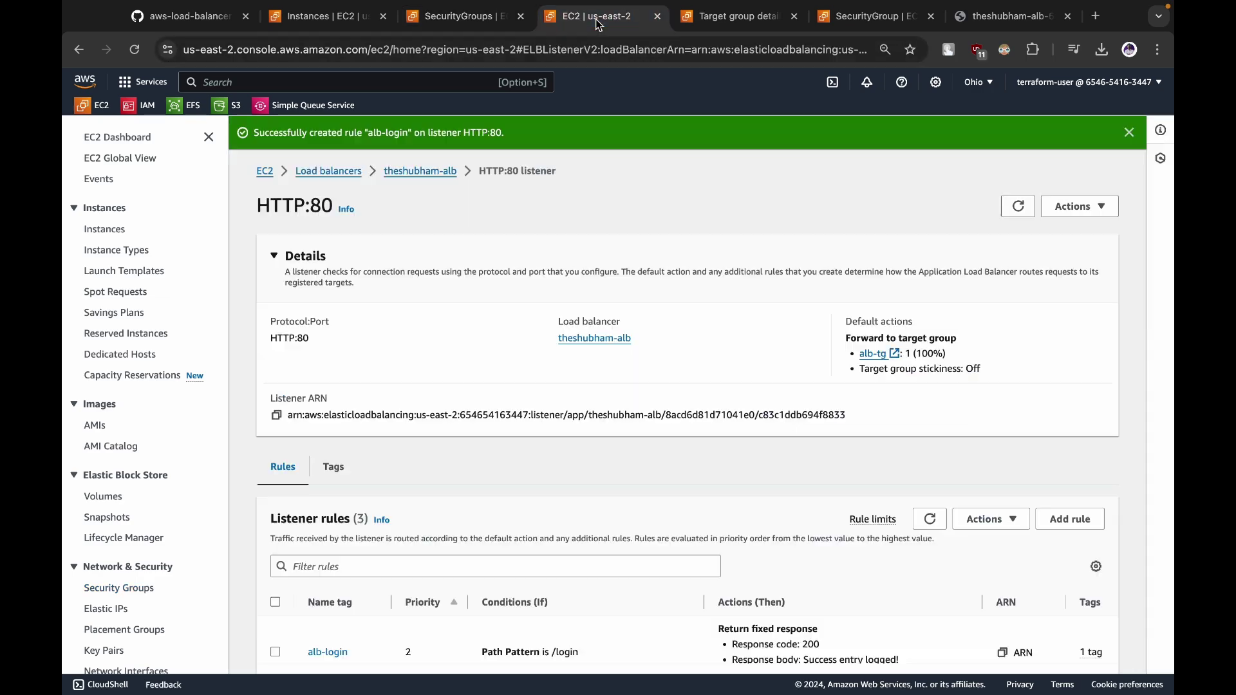
{"action": "left_click", "coordinate": [317, 173]}
{"action": "left_click", "coordinate": [275, 289]}
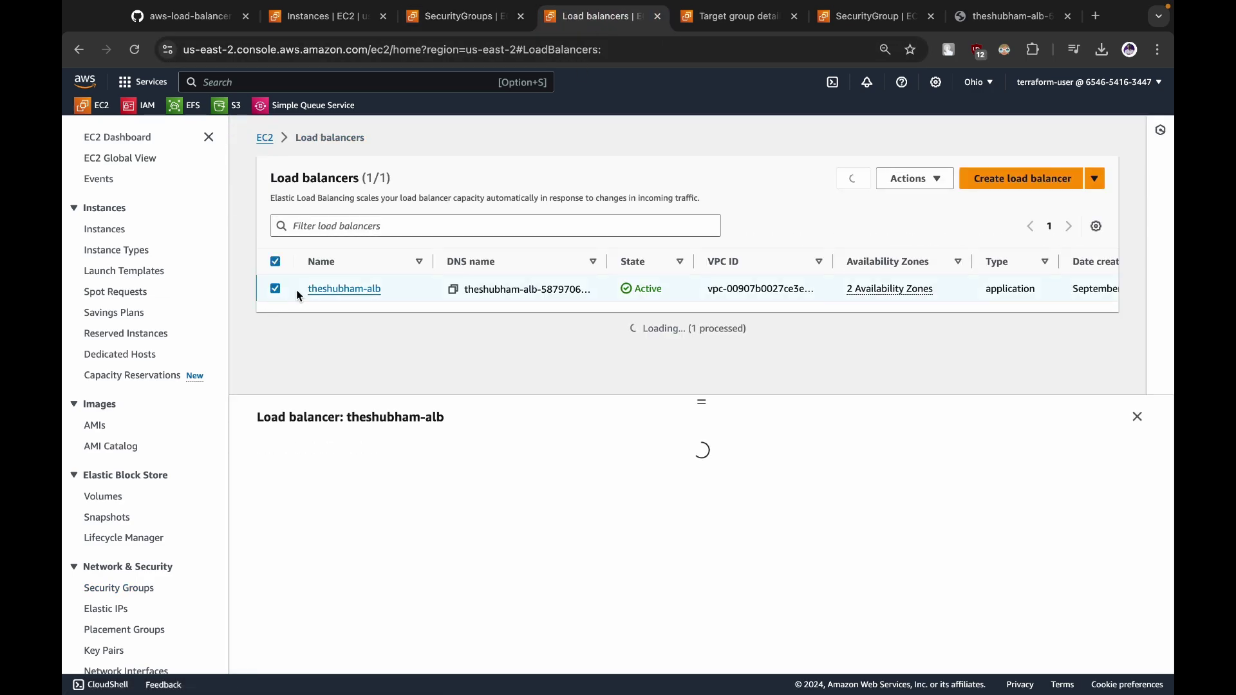
{"action": "left_click", "coordinate": [927, 181]}
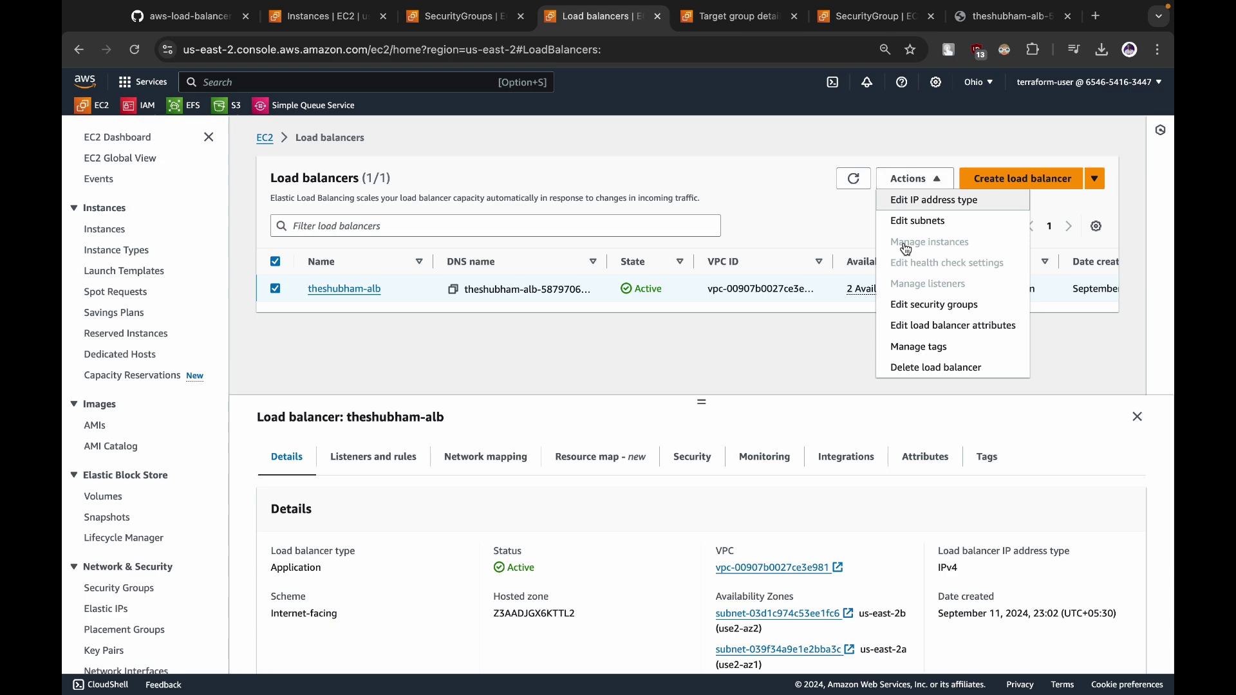
{"action": "left_click", "coordinate": [922, 367]}
{"action": "type", "text": "confirm"}
{"action": "key", "text": "Return"}
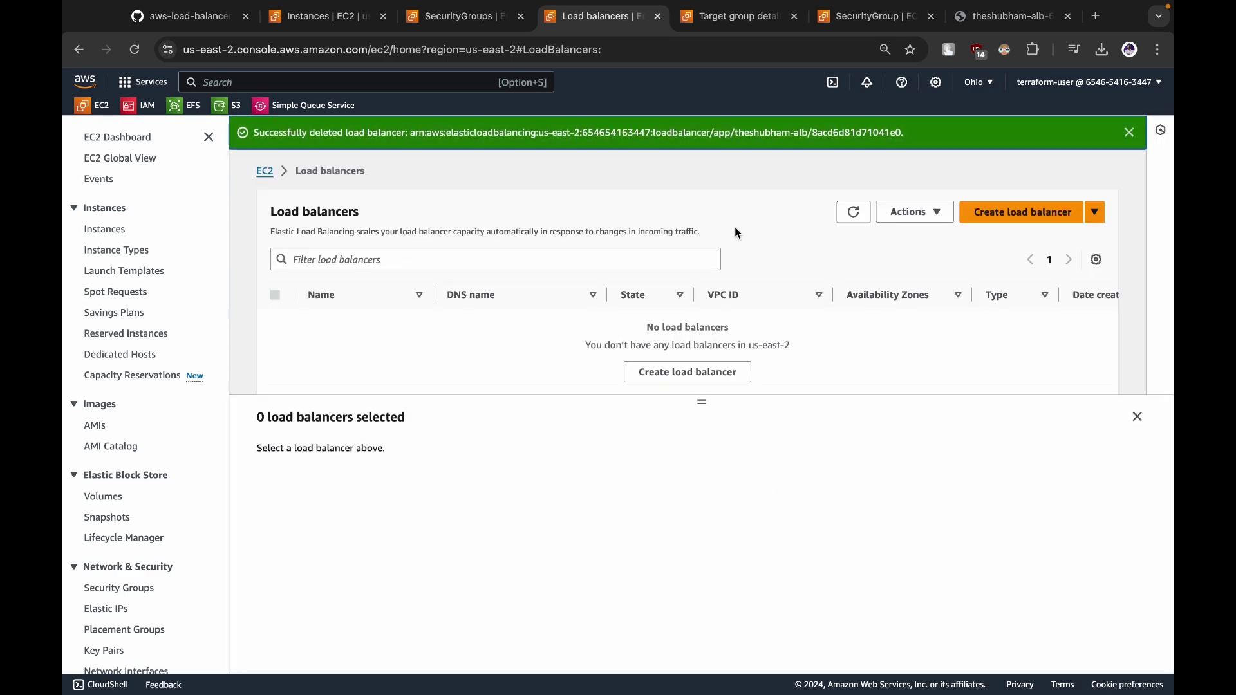
Close the load balancers page and delete the alb-tg target group
{"action": "left_click", "coordinate": [657, 16]}
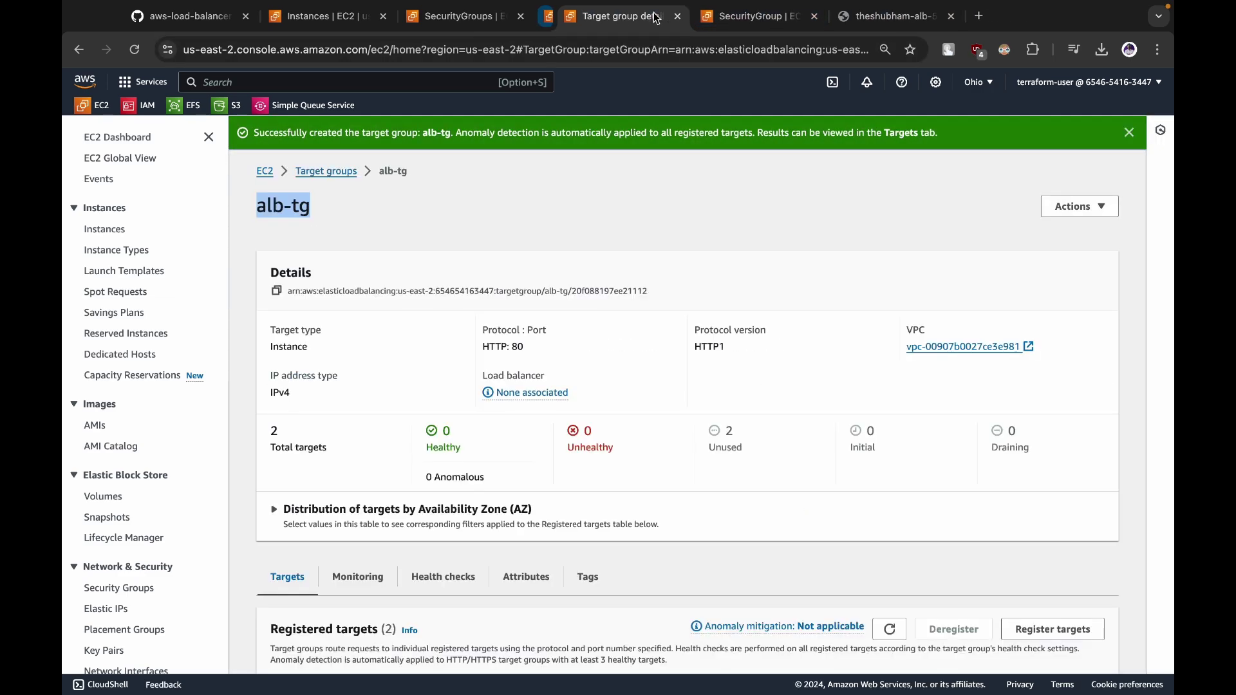
{"action": "left_click", "coordinate": [327, 171]}
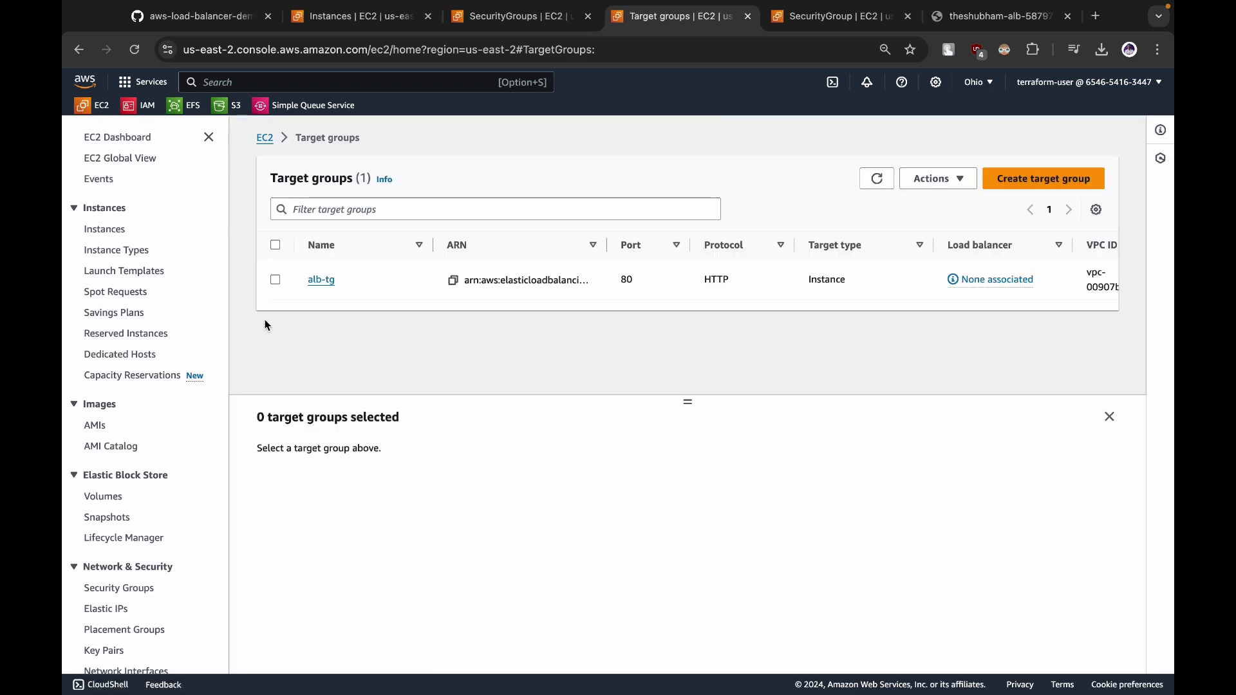
{"action": "left_click", "coordinate": [275, 280]}
{"action": "left_click", "coordinate": [938, 178]}
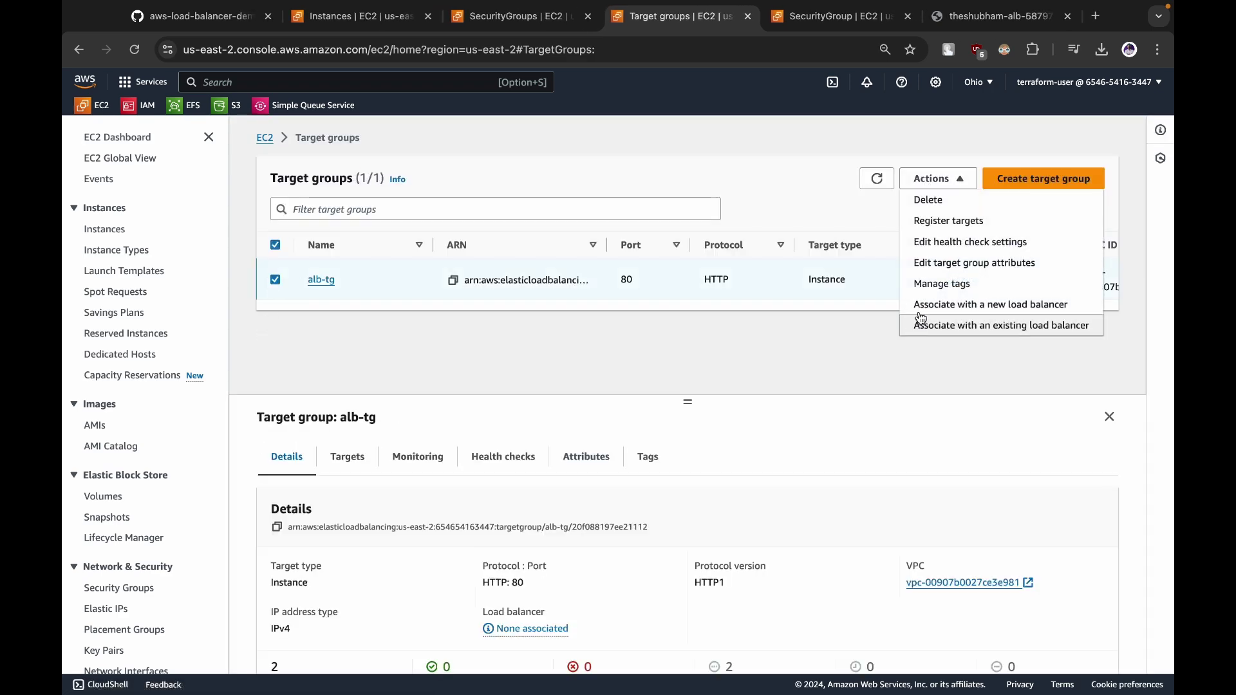
{"action": "left_click", "coordinate": [929, 200]}
{"action": "left_click", "coordinate": [847, 497]}
Return to the alb-sg security group's page and try again to delete the group from the full list
{"action": "left_click", "coordinate": [834, 17]}
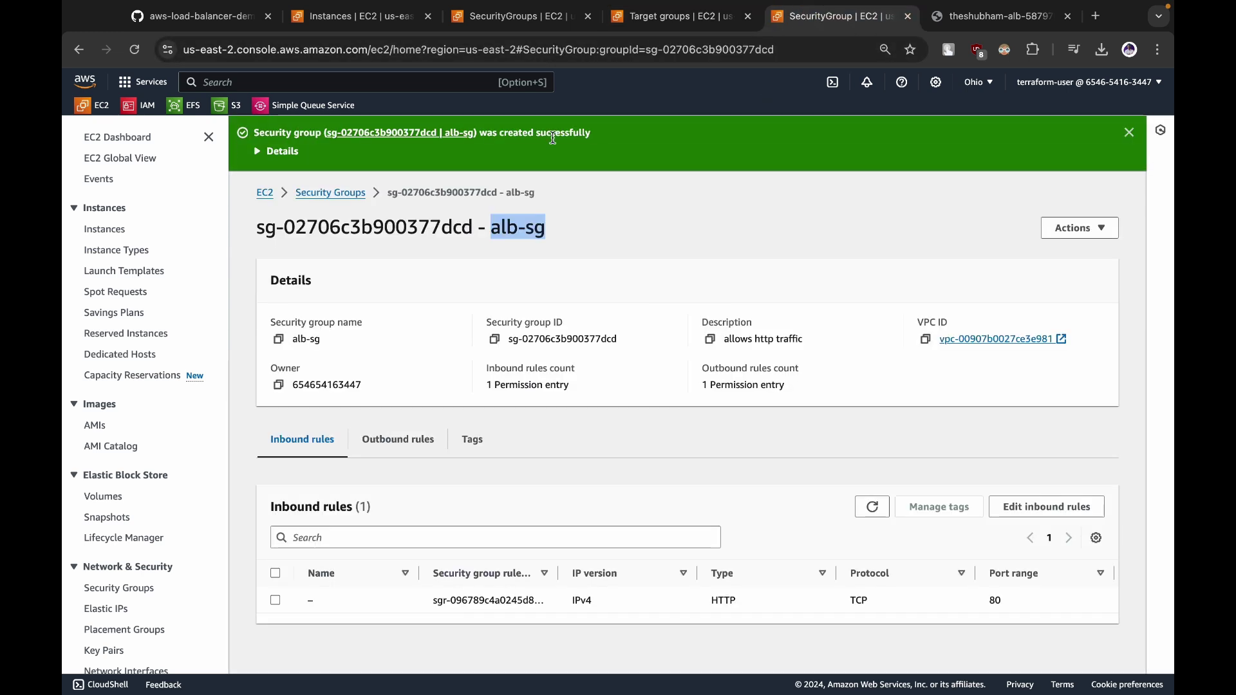
{"action": "left_click", "coordinate": [318, 197]}
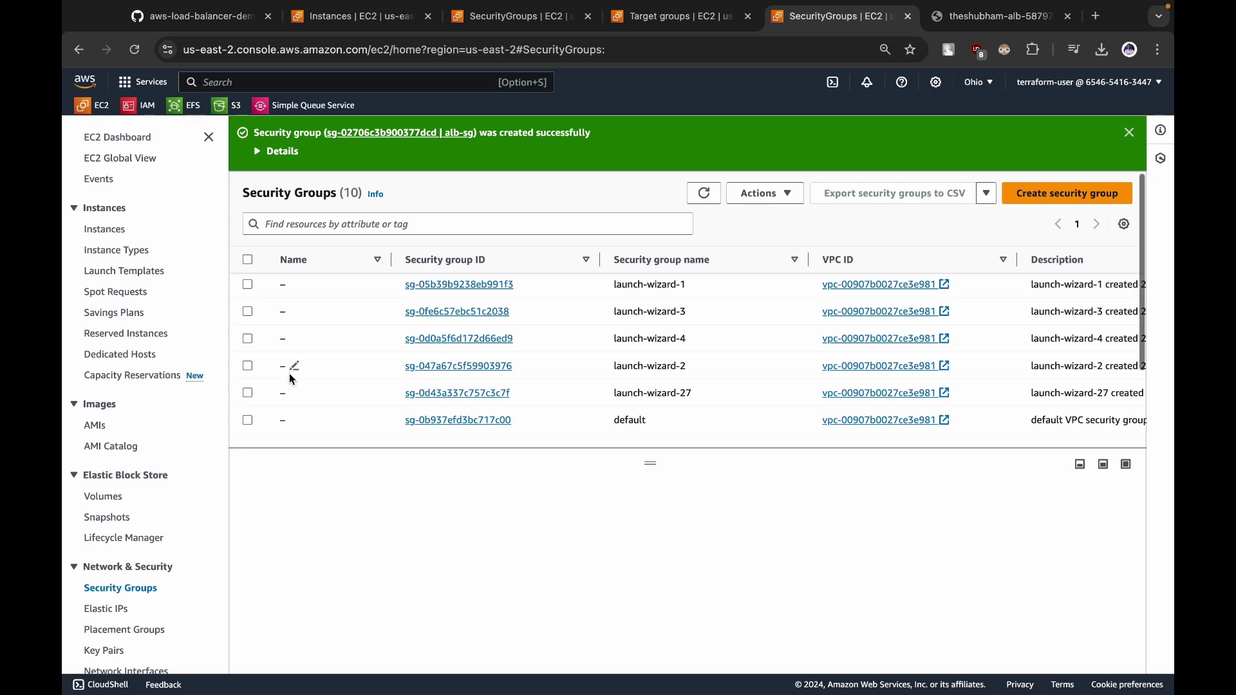
{"action": "left_click", "coordinate": [248, 398]}
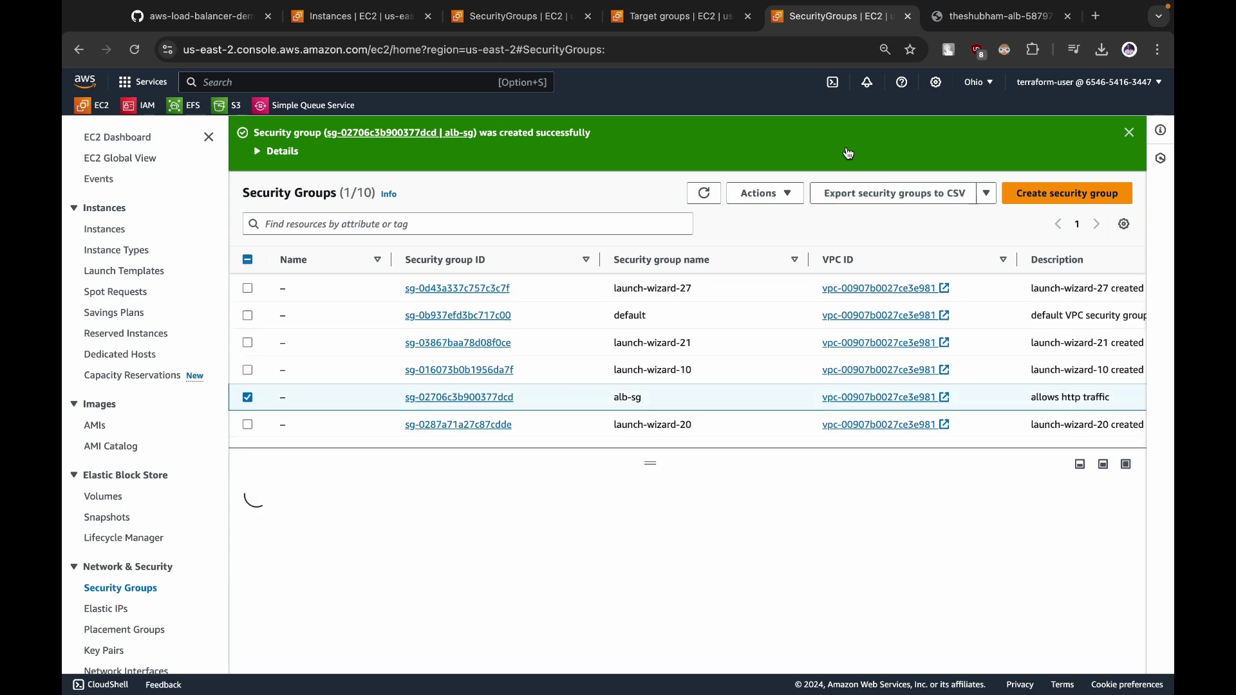
{"action": "left_click", "coordinate": [765, 193]}
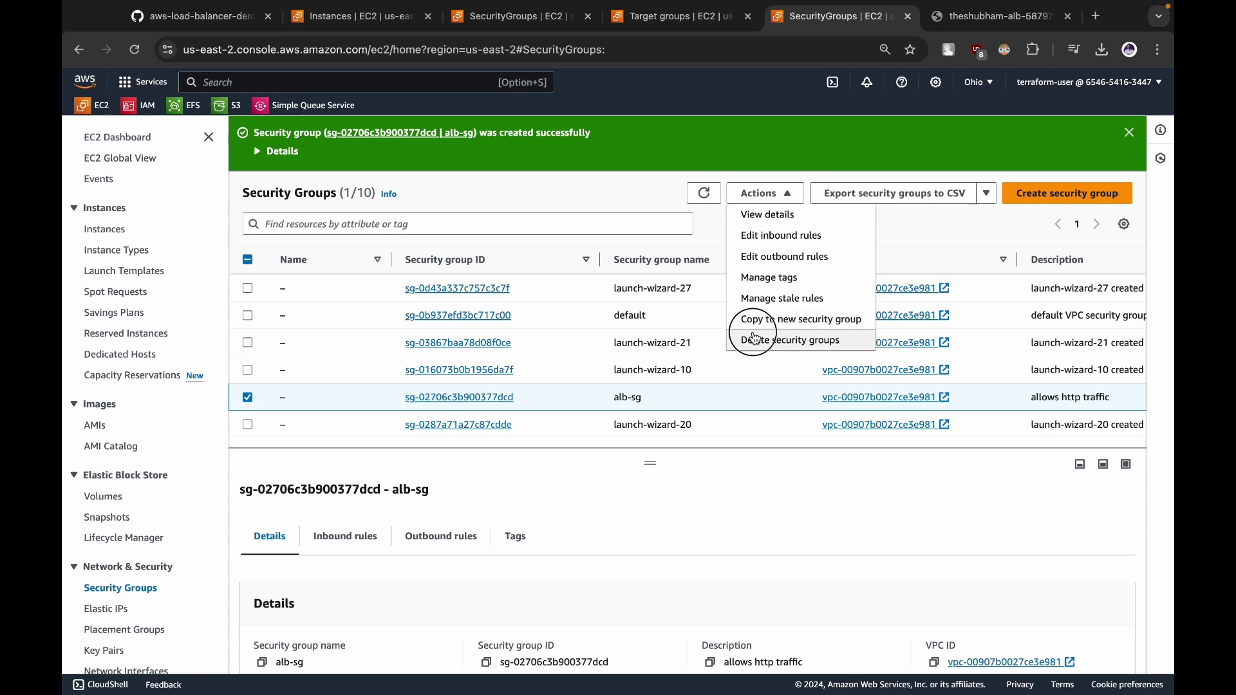
{"action": "left_click", "coordinate": [734, 337]}
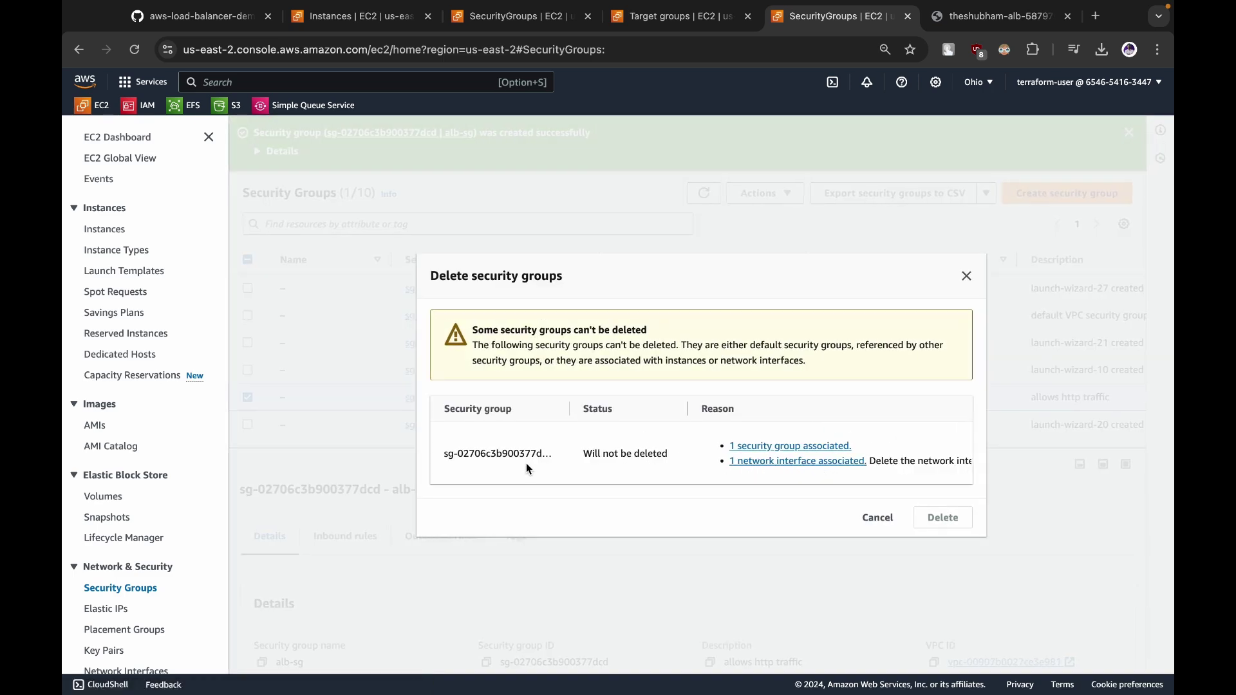
Read why alb-sg is blocked from deletion and check its associated network interface in the unfiltered Network interfaces list
{"action": "left_click_drag", "start_coordinate": [476, 330], "coordinate": [652, 338]}
{"action": "left_click_drag", "start_coordinate": [504, 347], "coordinate": [841, 348]}
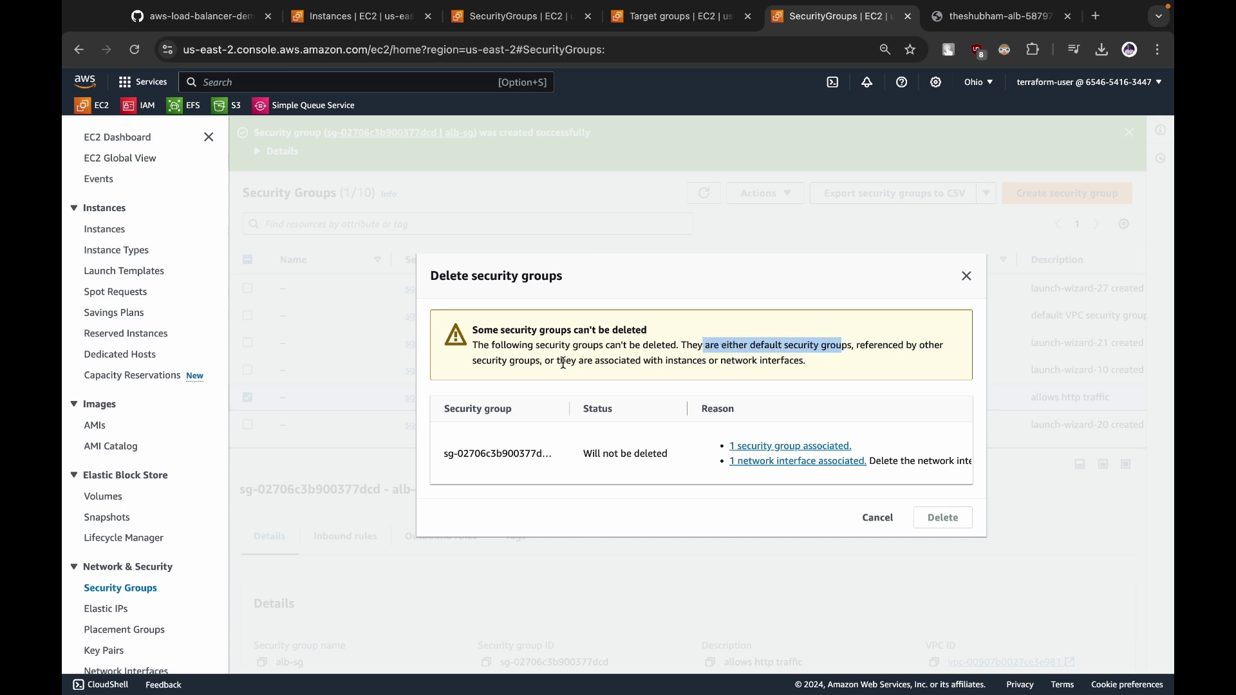
{"action": "left_click_drag", "start_coordinate": [597, 364], "coordinate": [780, 362]}
{"action": "left_click", "coordinate": [781, 364]}
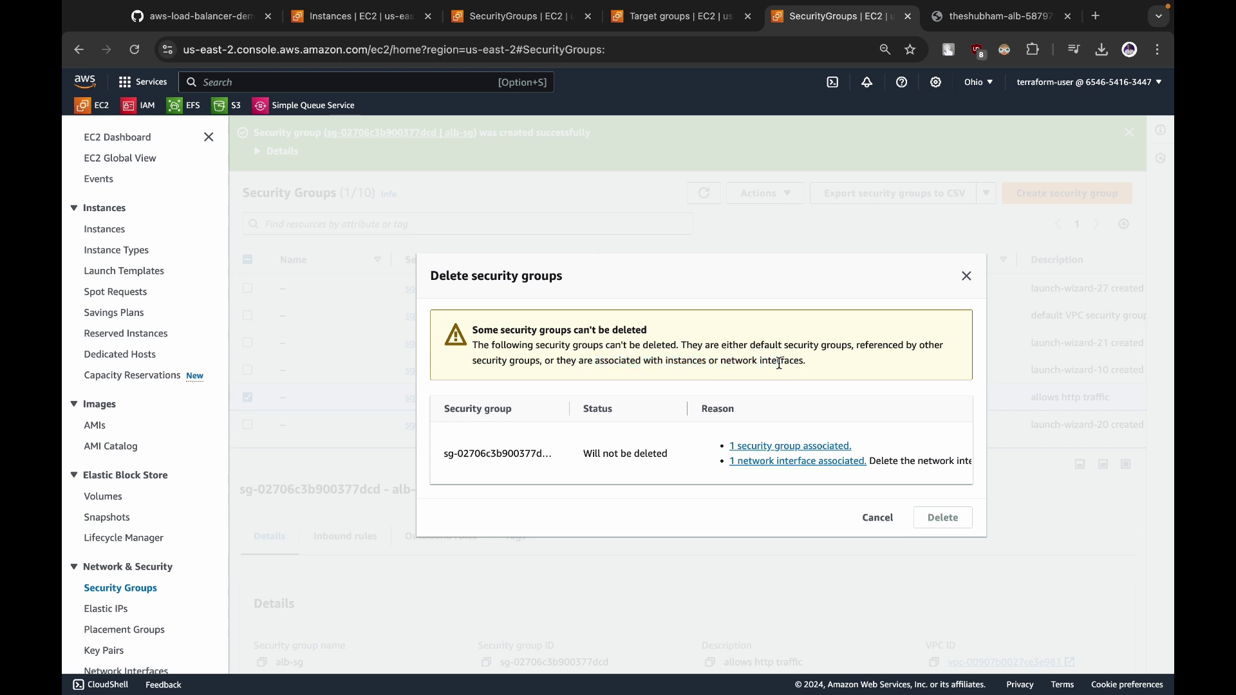
{"action": "left_click", "coordinate": [783, 468]}
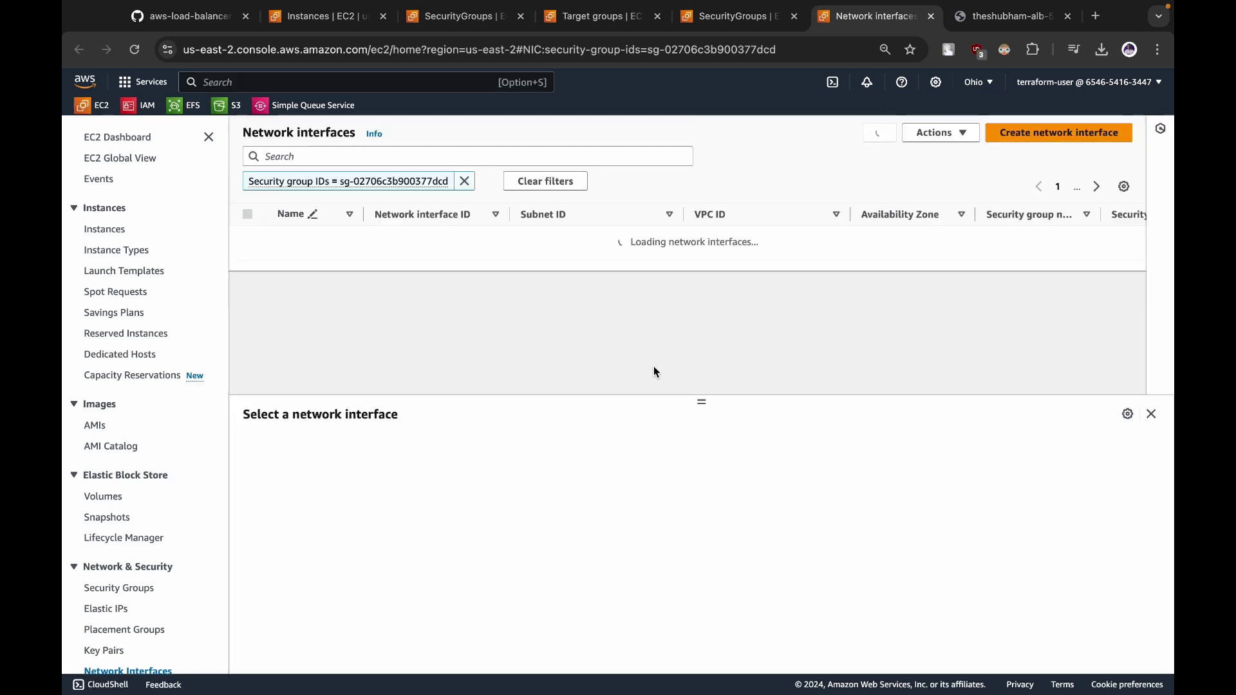
{"action": "left_click", "coordinate": [465, 184]}
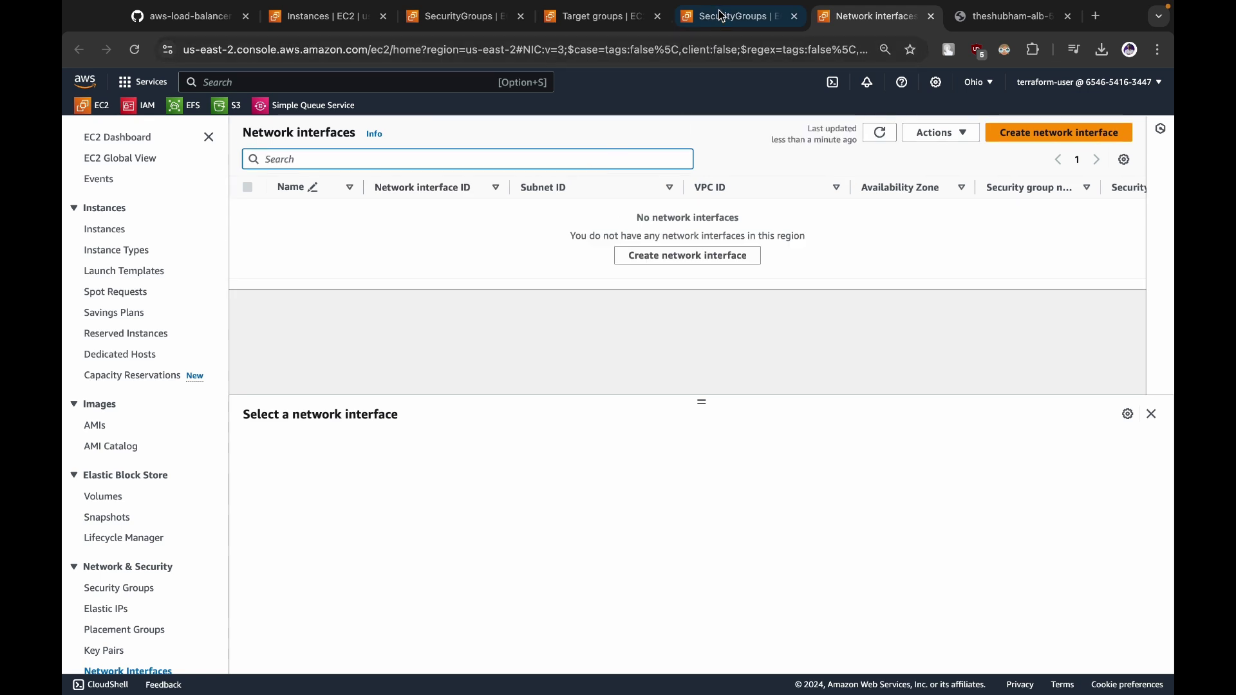
{"action": "left_click", "coordinate": [722, 15]}
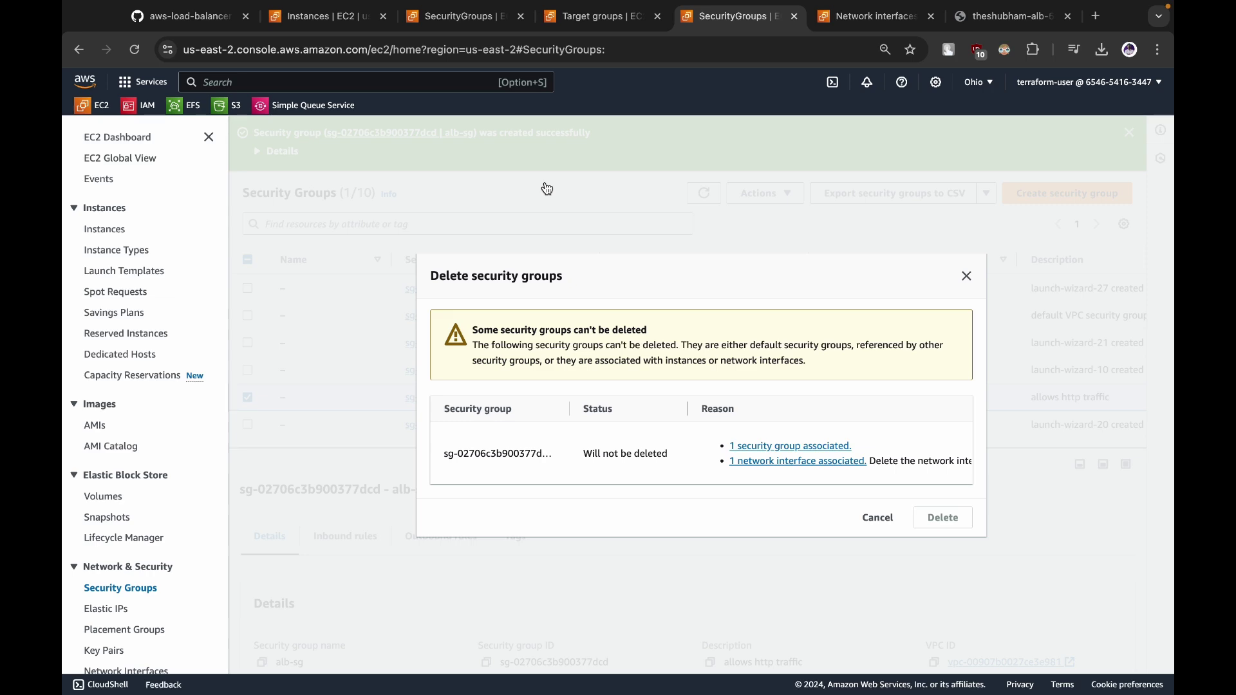
Refresh the EC2 instances list to check the termination of both instances, and close that page
{"action": "key", "text": "super+2"}
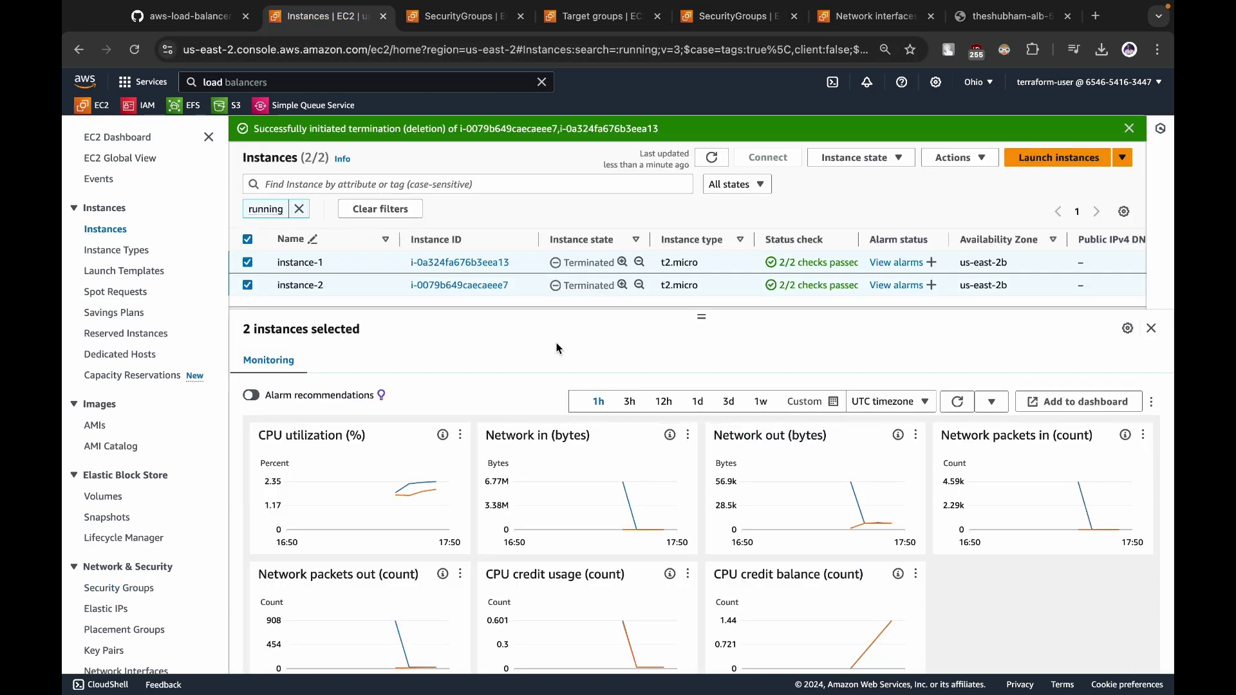
{"action": "left_click", "coordinate": [712, 161]}
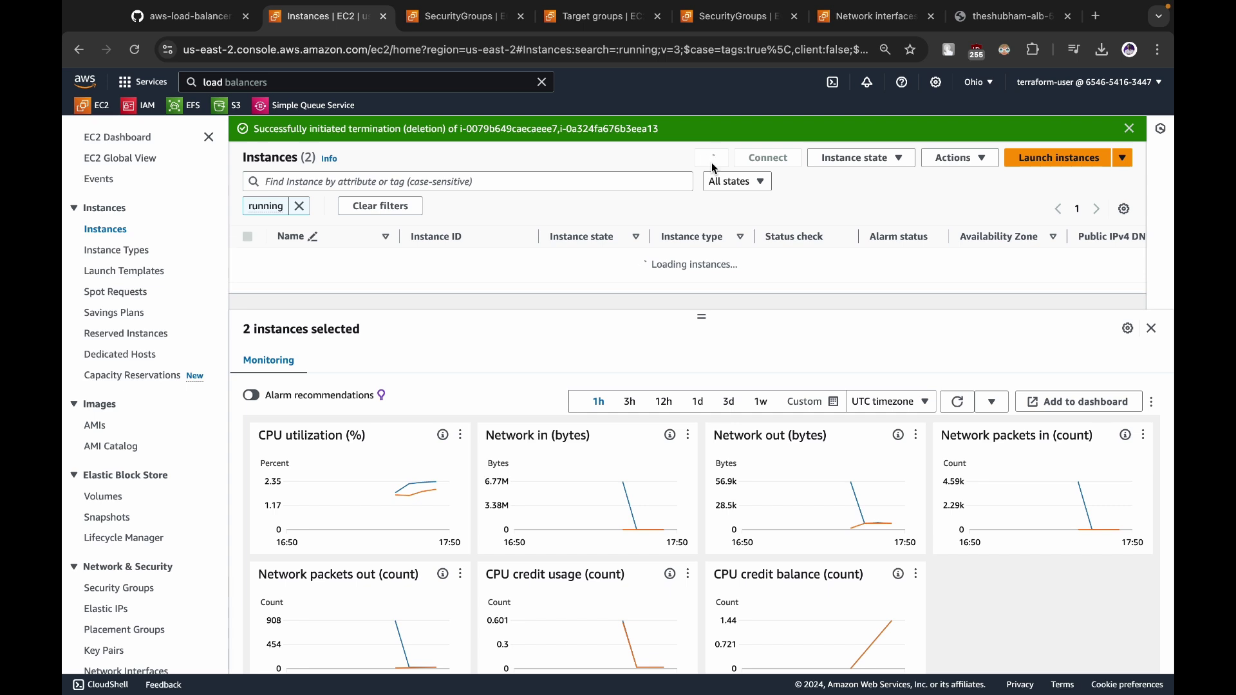
{"action": "left_click", "coordinate": [712, 163]}
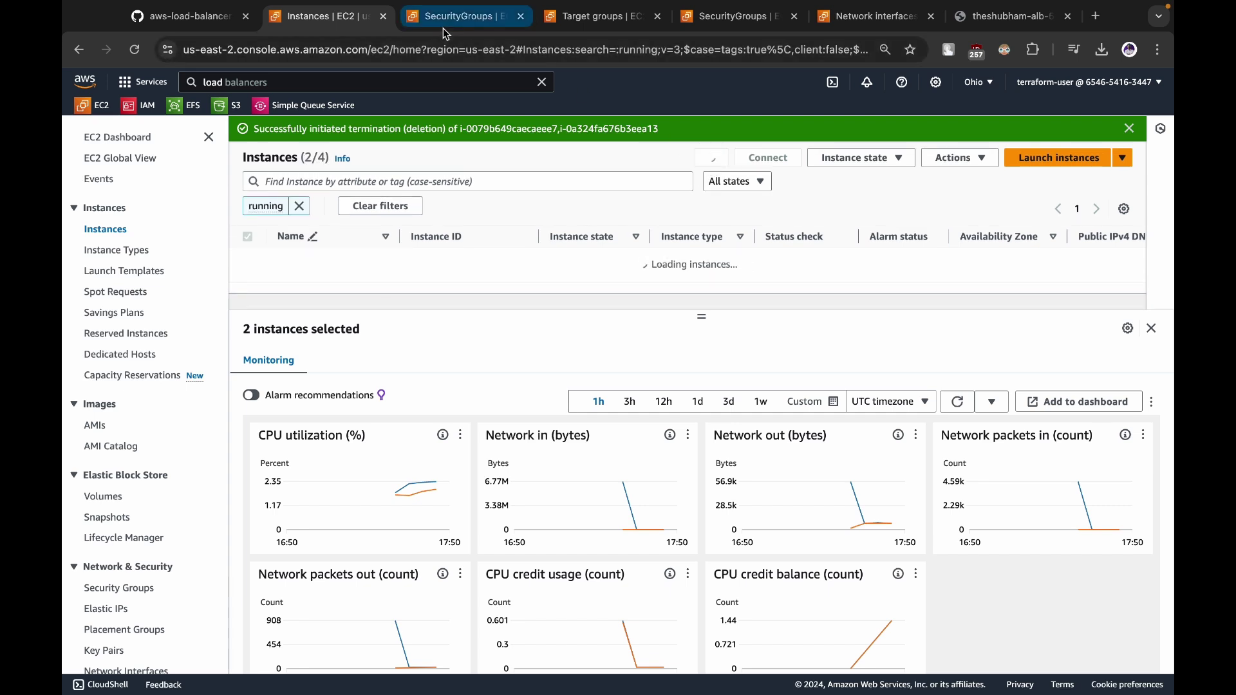
{"action": "left_click", "coordinate": [445, 30]}
{"action": "left_click", "coordinate": [384, 17]}
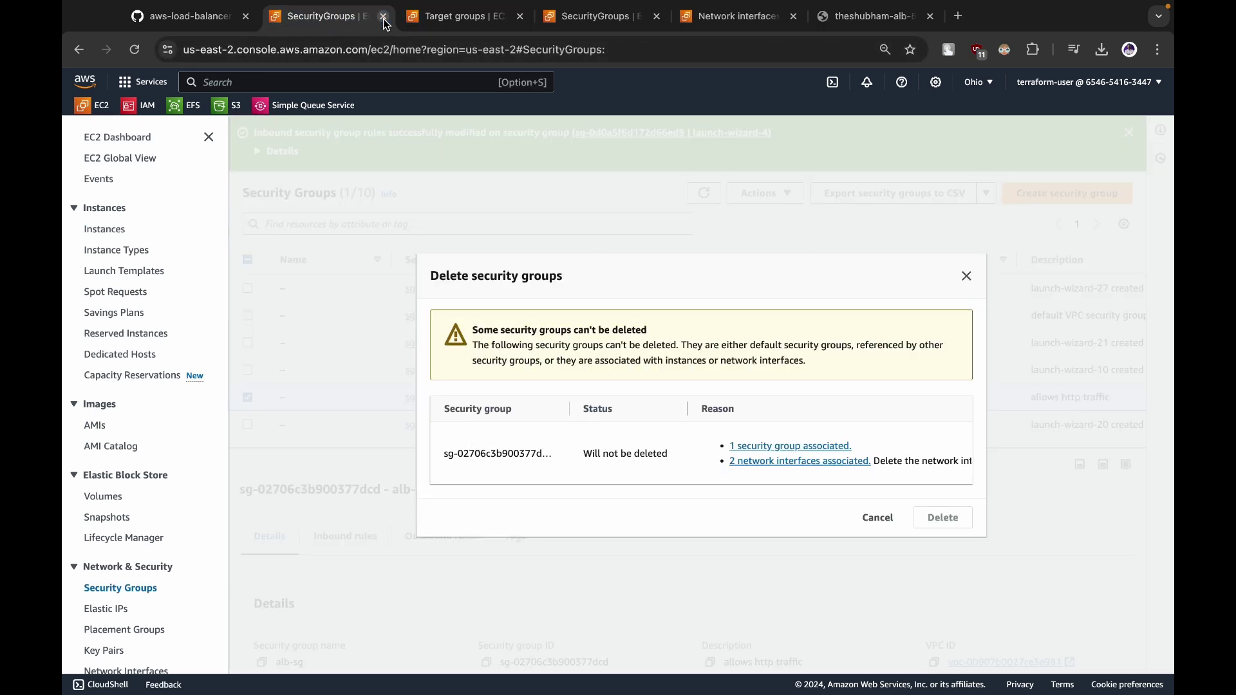
Dismiss the open security group deletion dialog and refresh the Security Groups list to check for alb-sg
{"action": "left_click", "coordinate": [966, 276]}
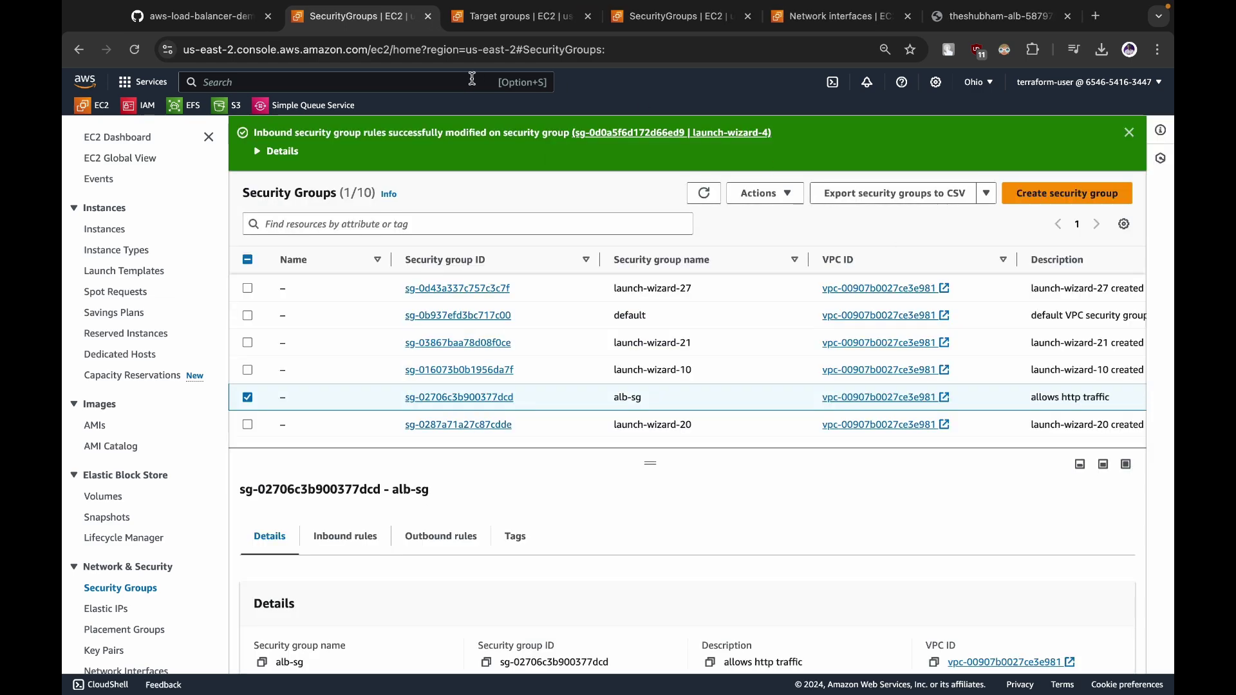
{"action": "left_click", "coordinate": [704, 194]}
{"action": "left_click", "coordinate": [704, 193]}
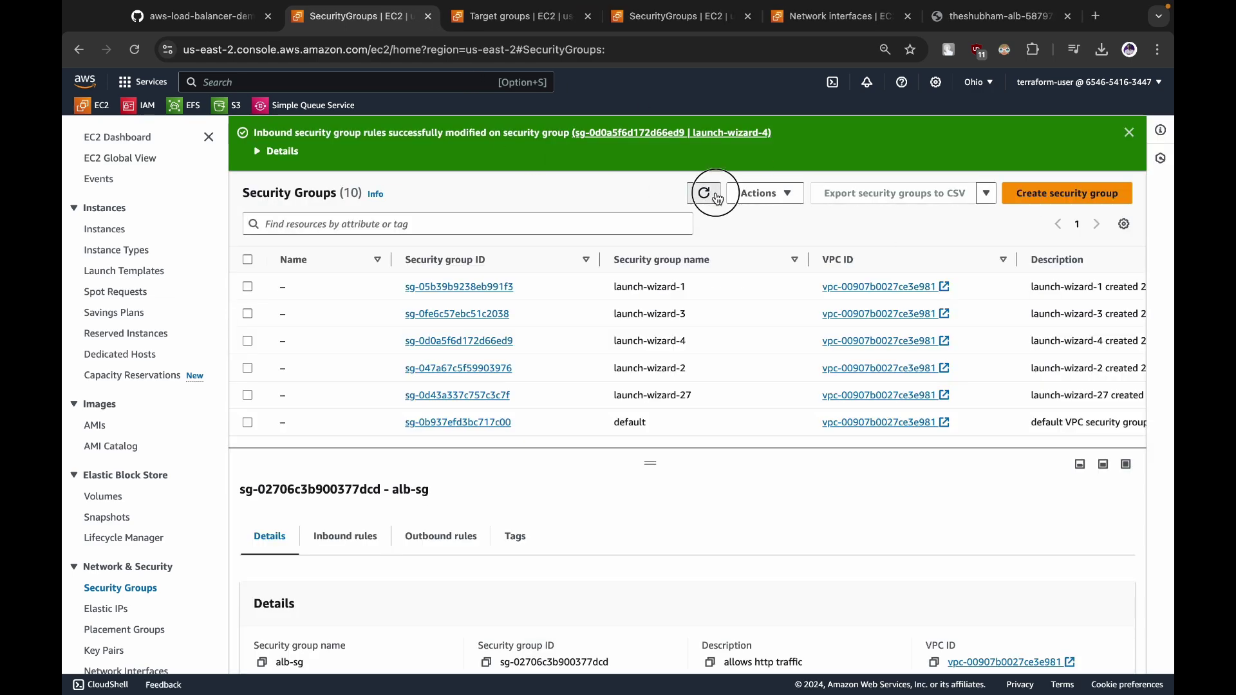
{"action": "scroll", "coordinate": [686, 366], "scroll_direction": "down", "scroll_amount": 3}
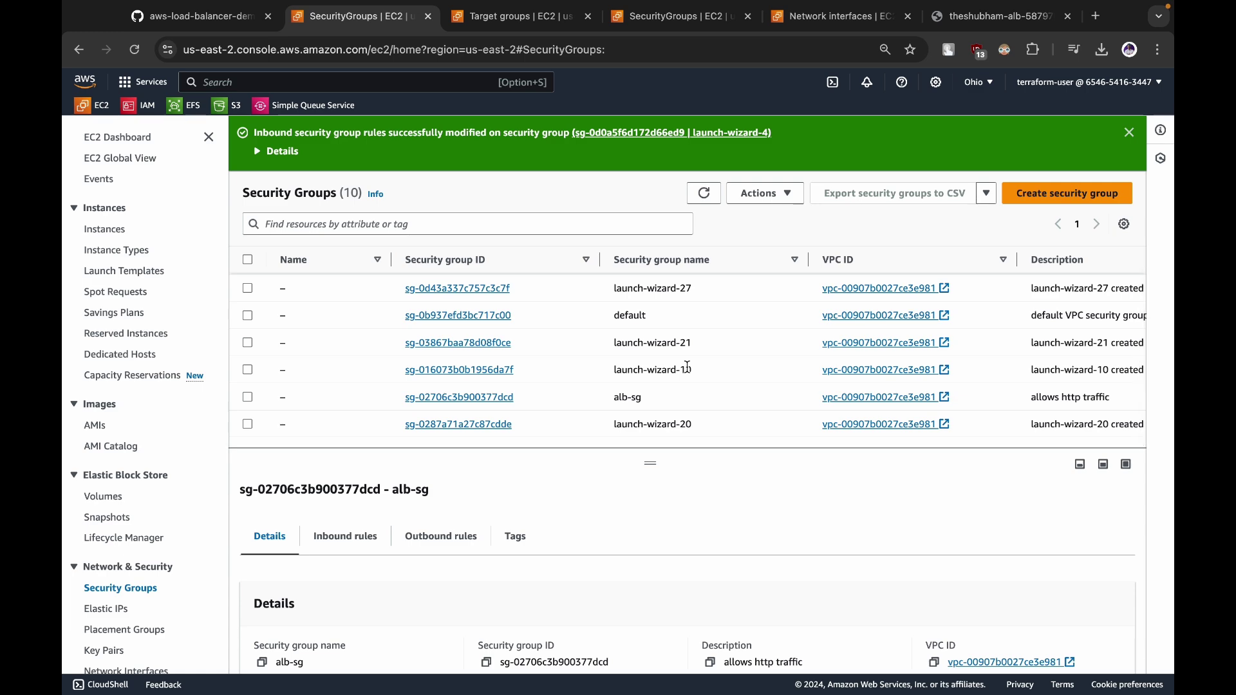
{"action": "scroll", "coordinate": [511, 356], "scroll_direction": "up", "scroll_amount": 3}
Close the leftover target groups, duplicate security groups, network interfaces and load balancer address pages
{"action": "left_click", "coordinate": [529, 18]}
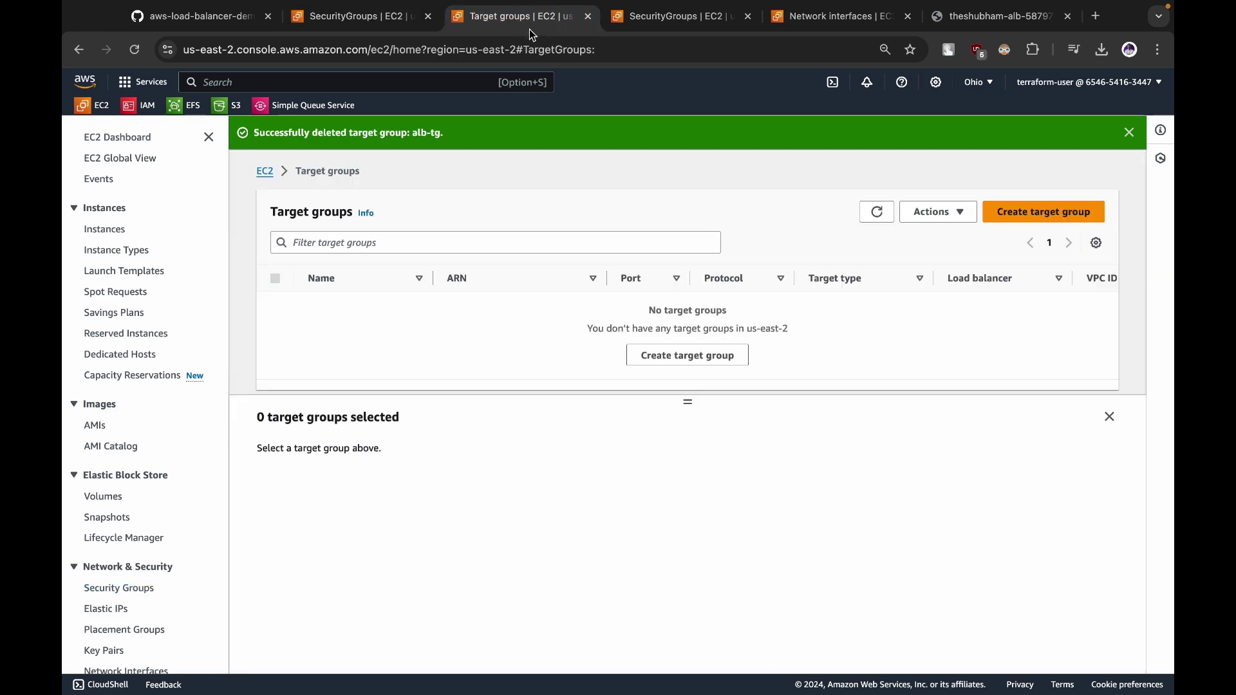
{"action": "left_click", "coordinate": [588, 16]}
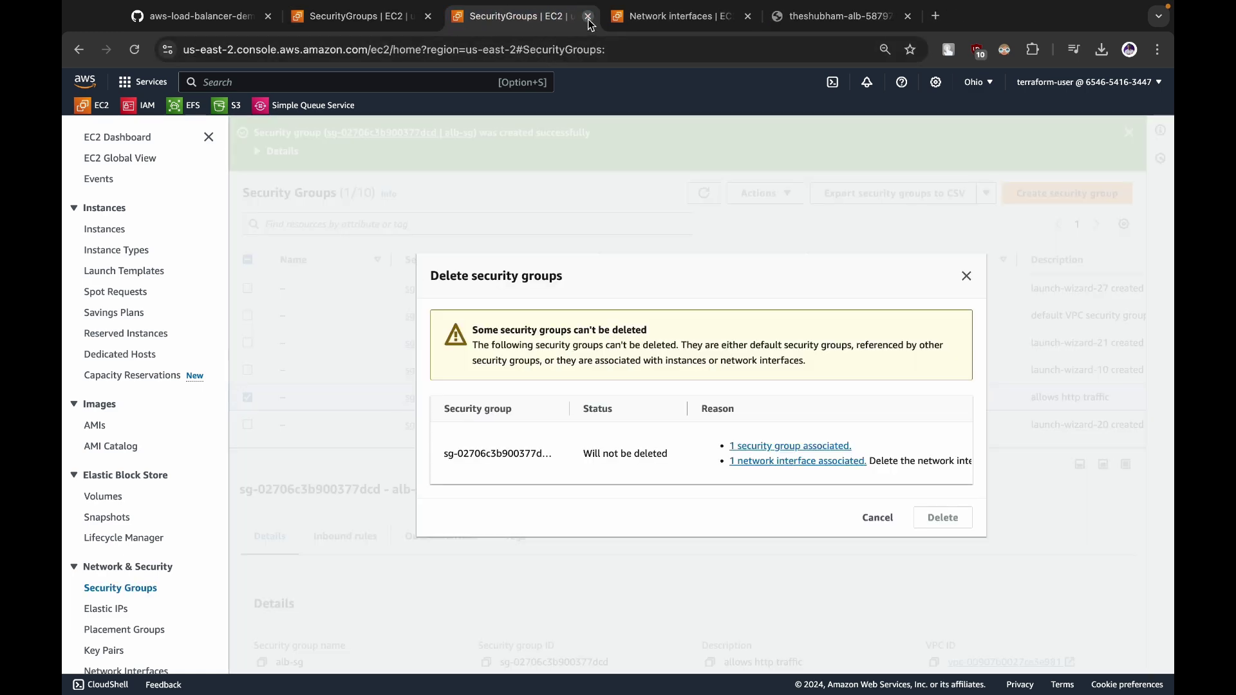
{"action": "left_click", "coordinate": [588, 16]}
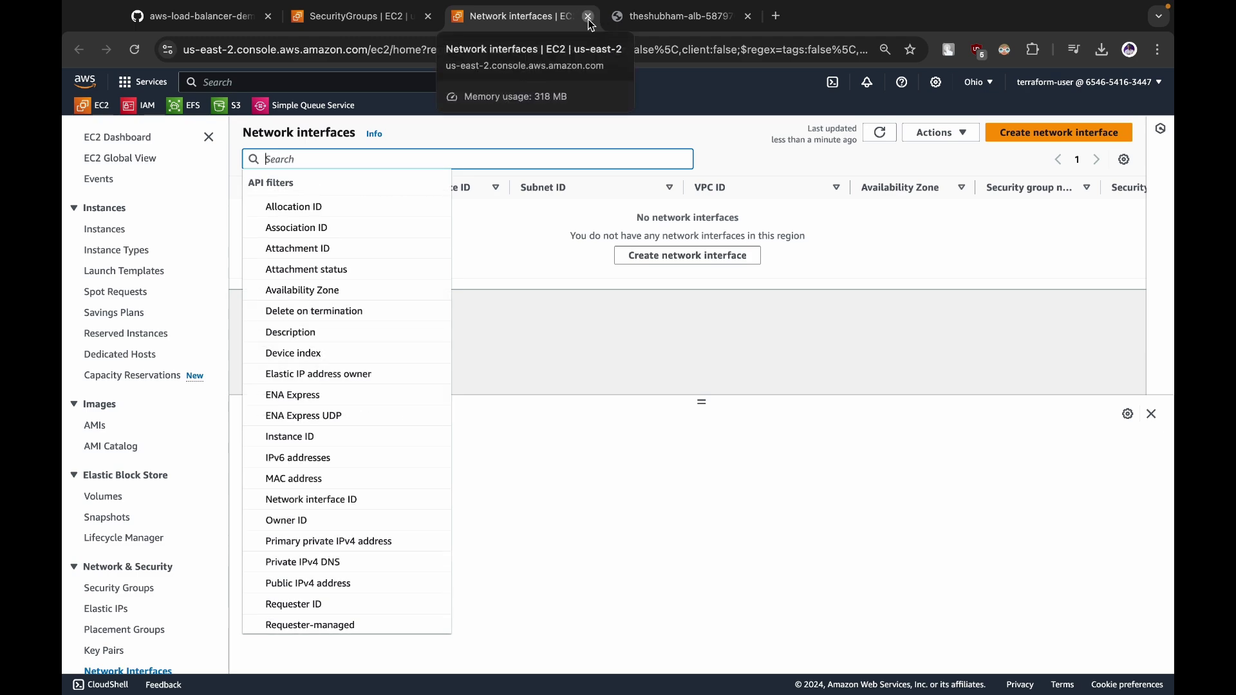
{"action": "left_click", "coordinate": [588, 16]}
{"action": "left_click", "coordinate": [588, 16]}
Refresh the remaining Security Groups list and retry deleting alb-sg
{"action": "left_click", "coordinate": [704, 193]}
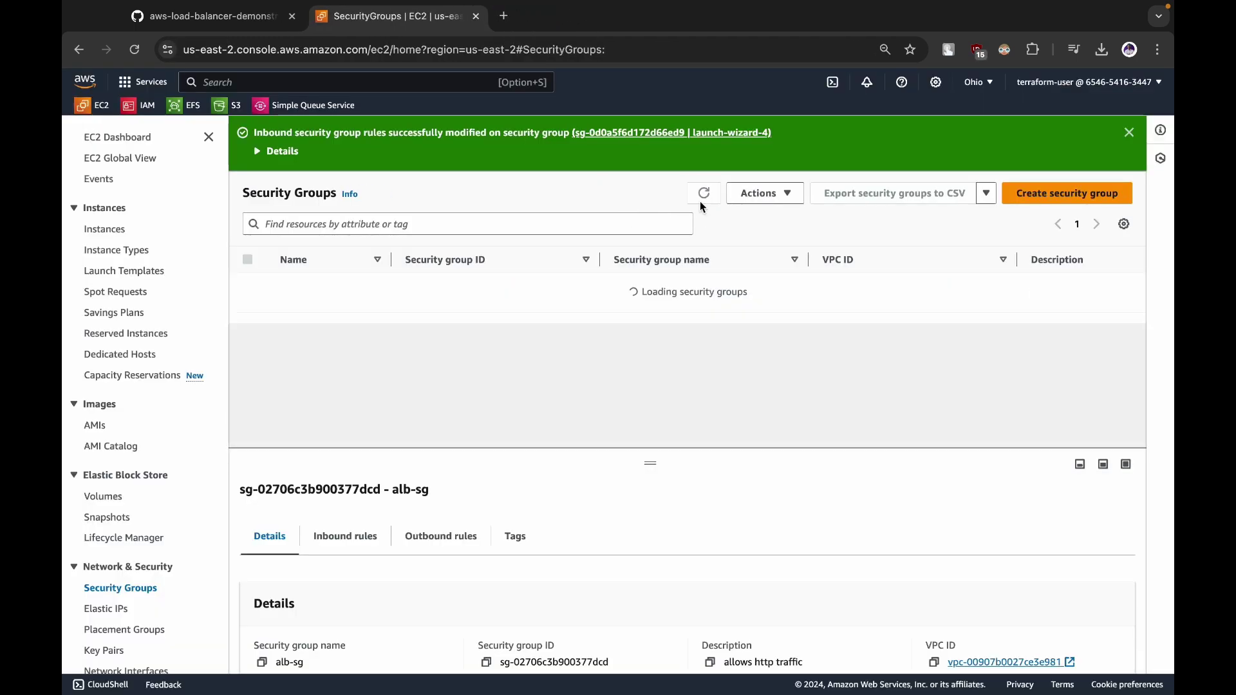
{"action": "scroll", "coordinate": [562, 359], "scroll_direction": "down", "scroll_amount": 4}
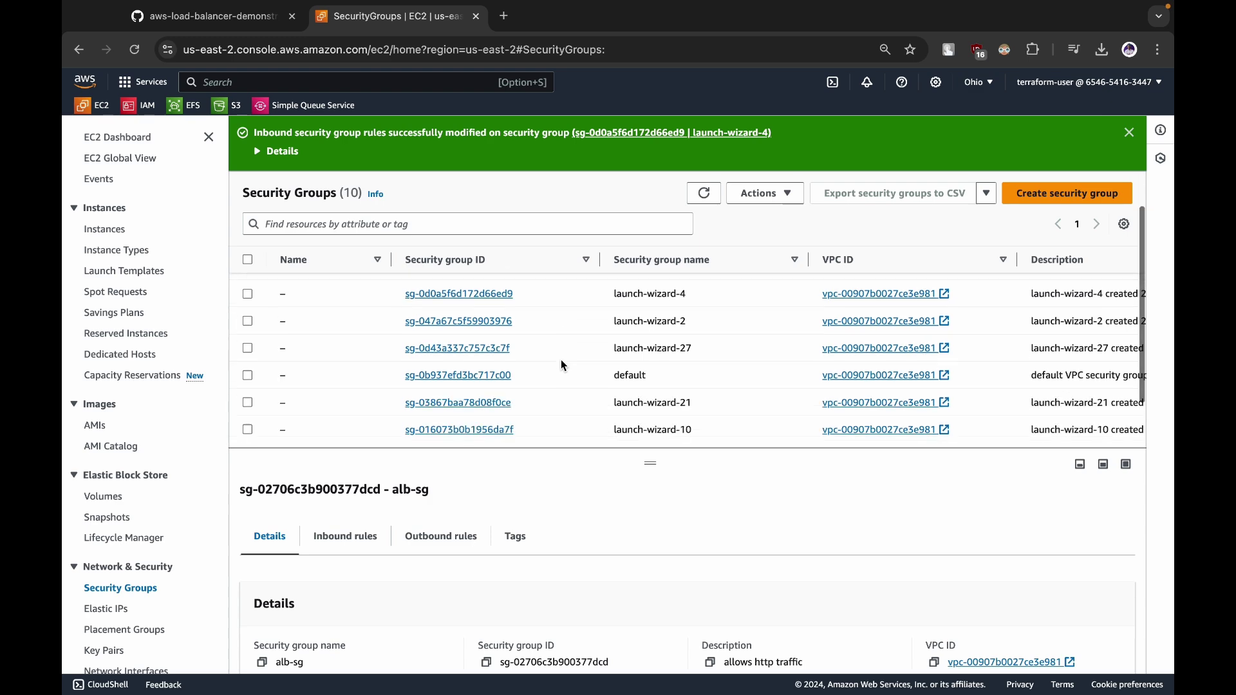
{"action": "left_click", "coordinate": [249, 399]}
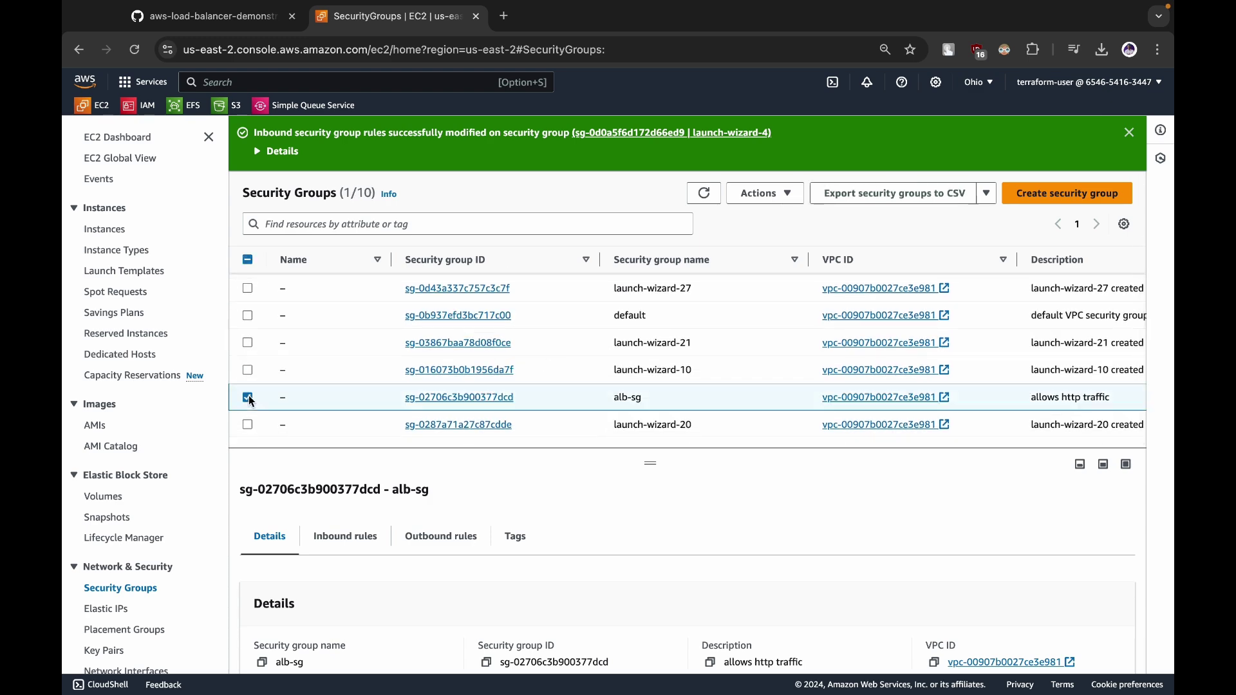
{"action": "left_click", "coordinate": [765, 193]}
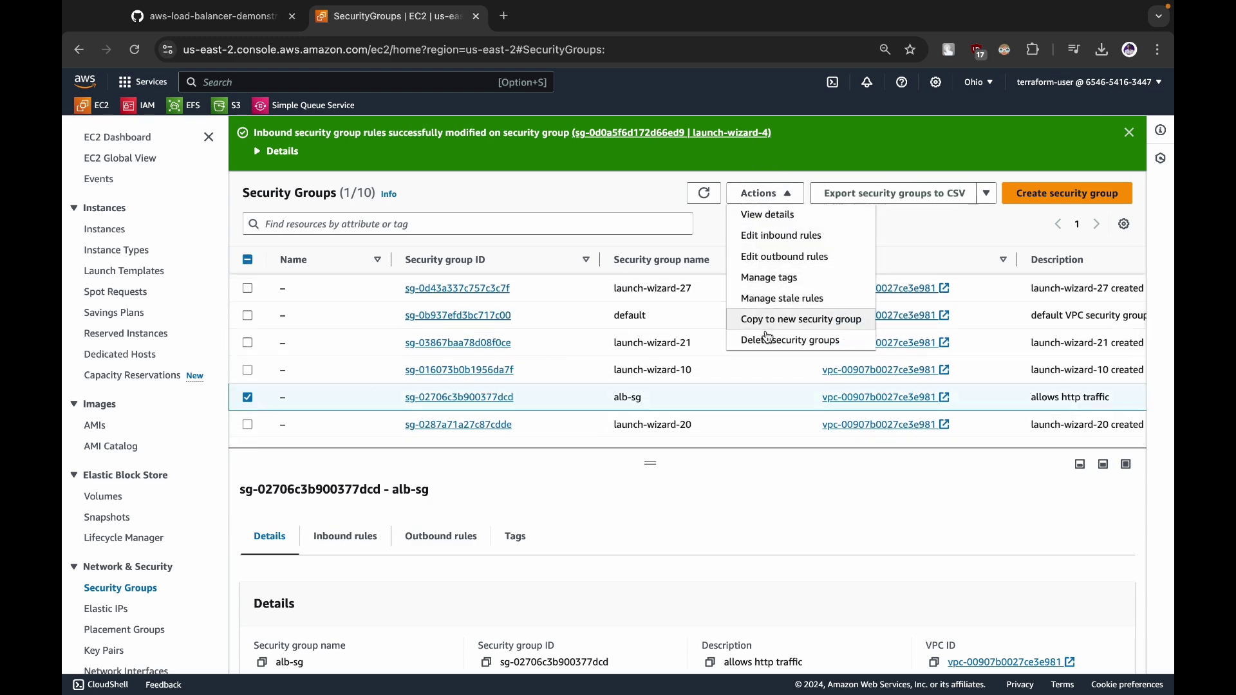
{"action": "left_click", "coordinate": [769, 339]}
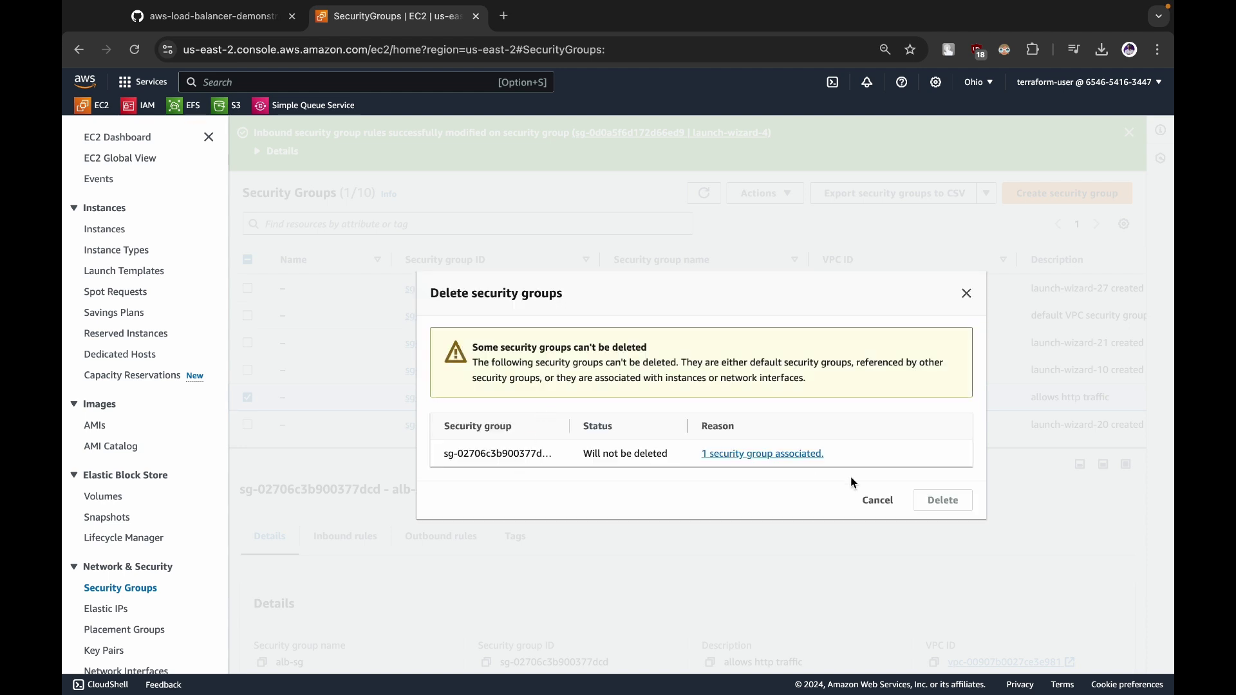
Open the security group associated with alb-sg, launch-wizard-4, and delete its HTTP inbound rule that references alb-sg, saving the rules
{"action": "left_click", "coordinate": [747, 454]}
{"action": "left_click", "coordinate": [578, 14]}
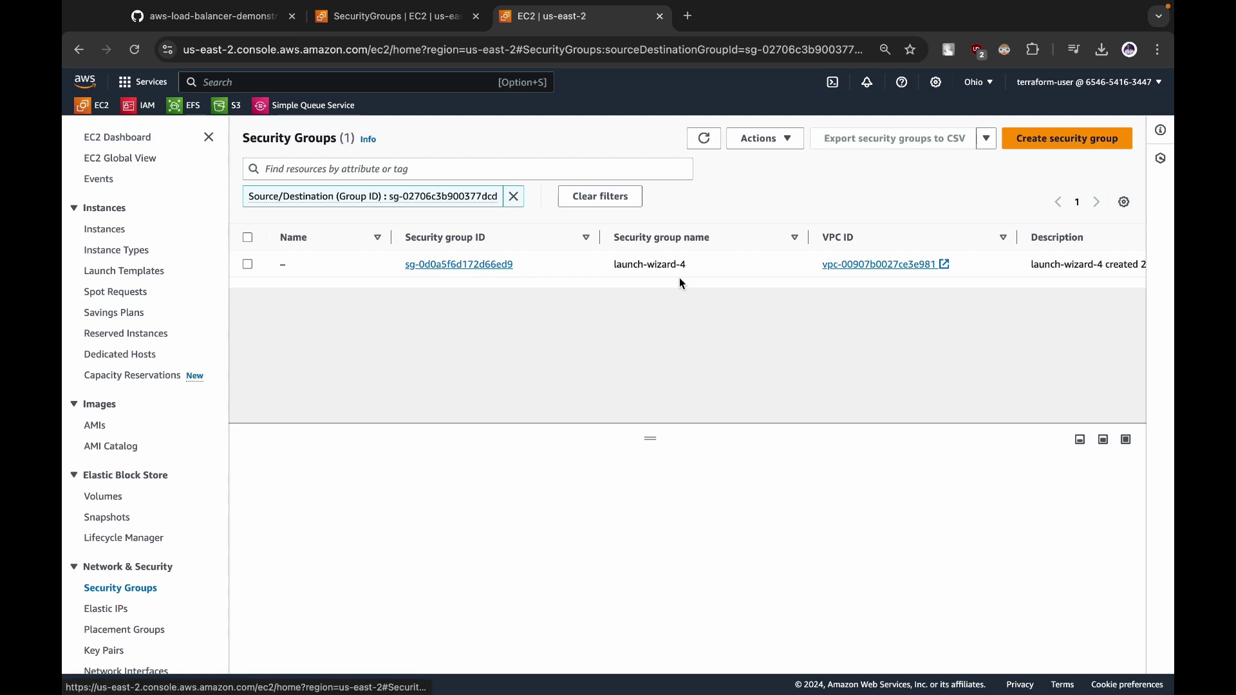
{"action": "left_click", "coordinate": [470, 265]}
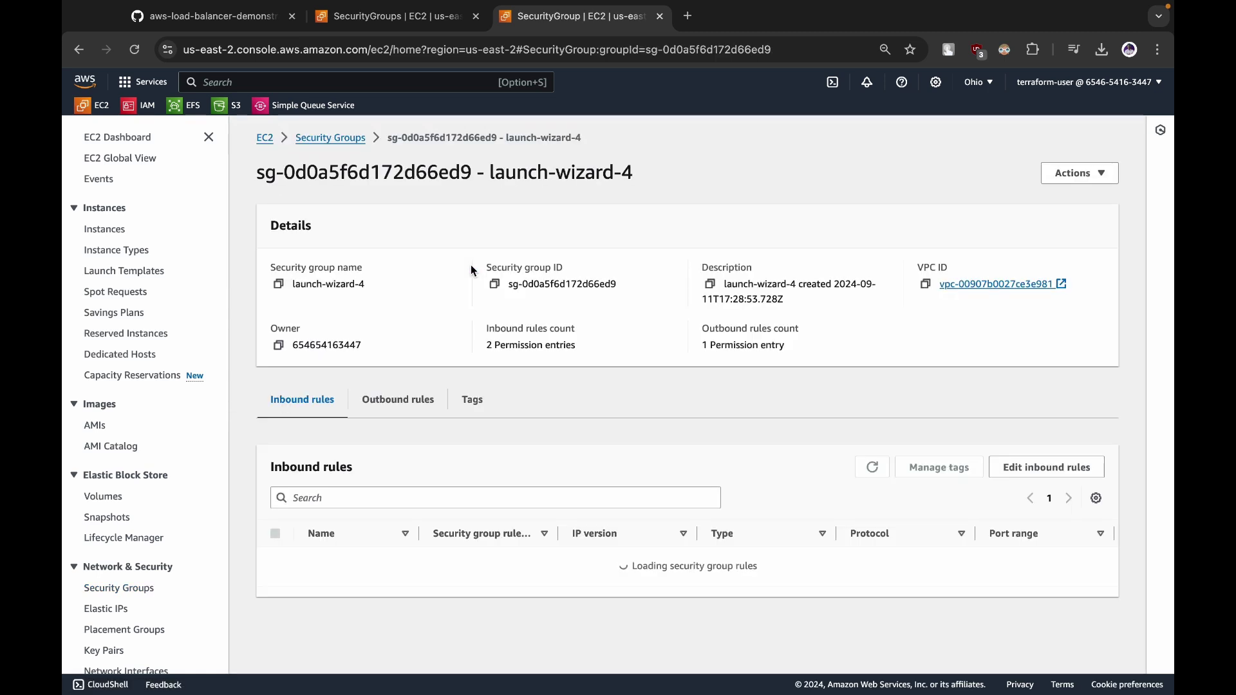
{"action": "left_click", "coordinate": [1025, 473]}
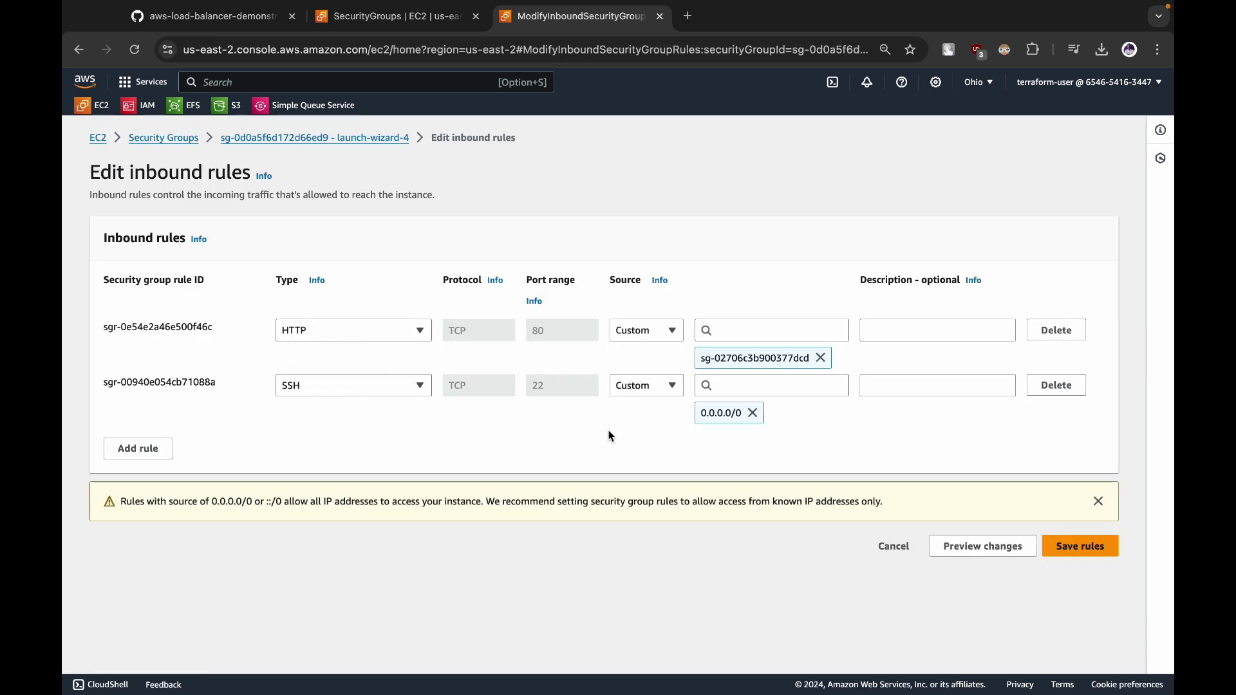
{"action": "left_click", "coordinate": [820, 358]}
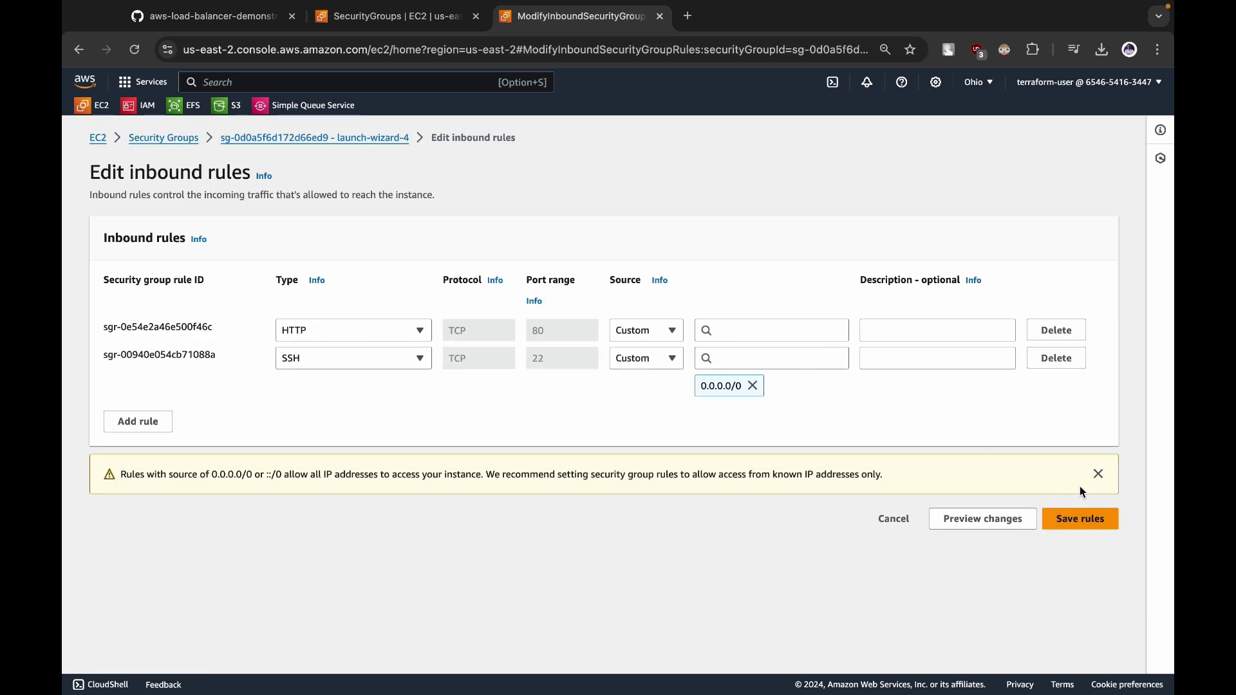
{"action": "left_click", "coordinate": [1079, 509]}
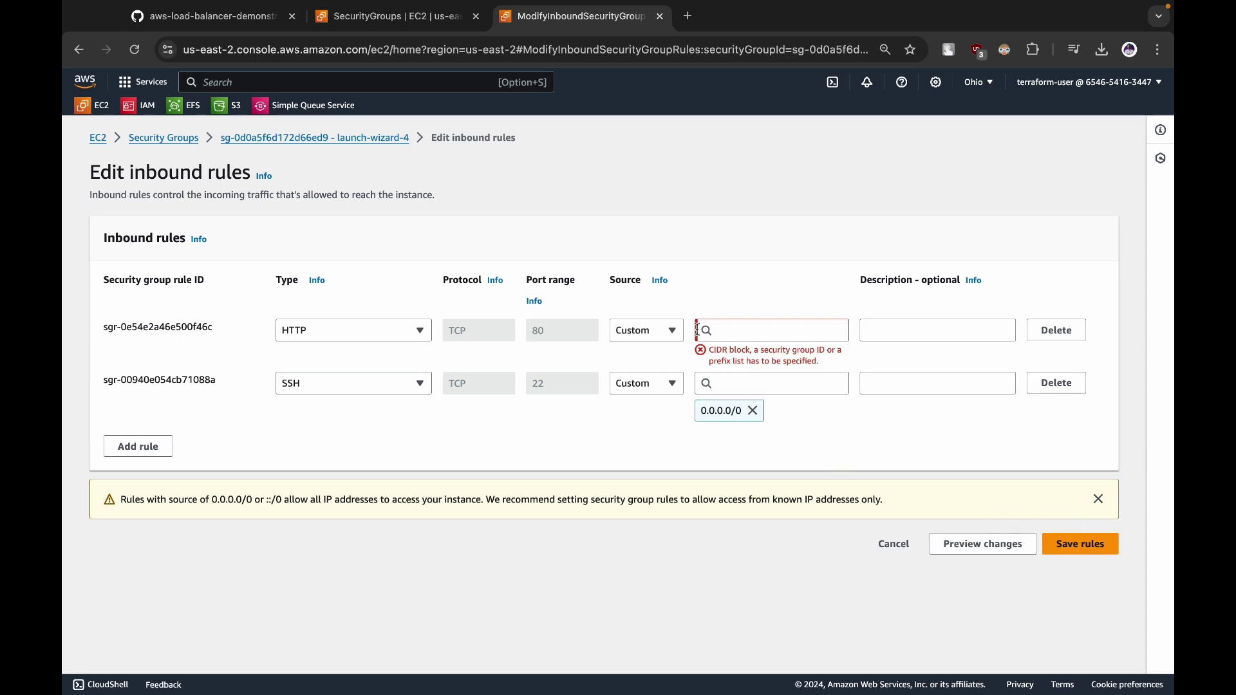
{"action": "left_click", "coordinate": [1056, 330]}
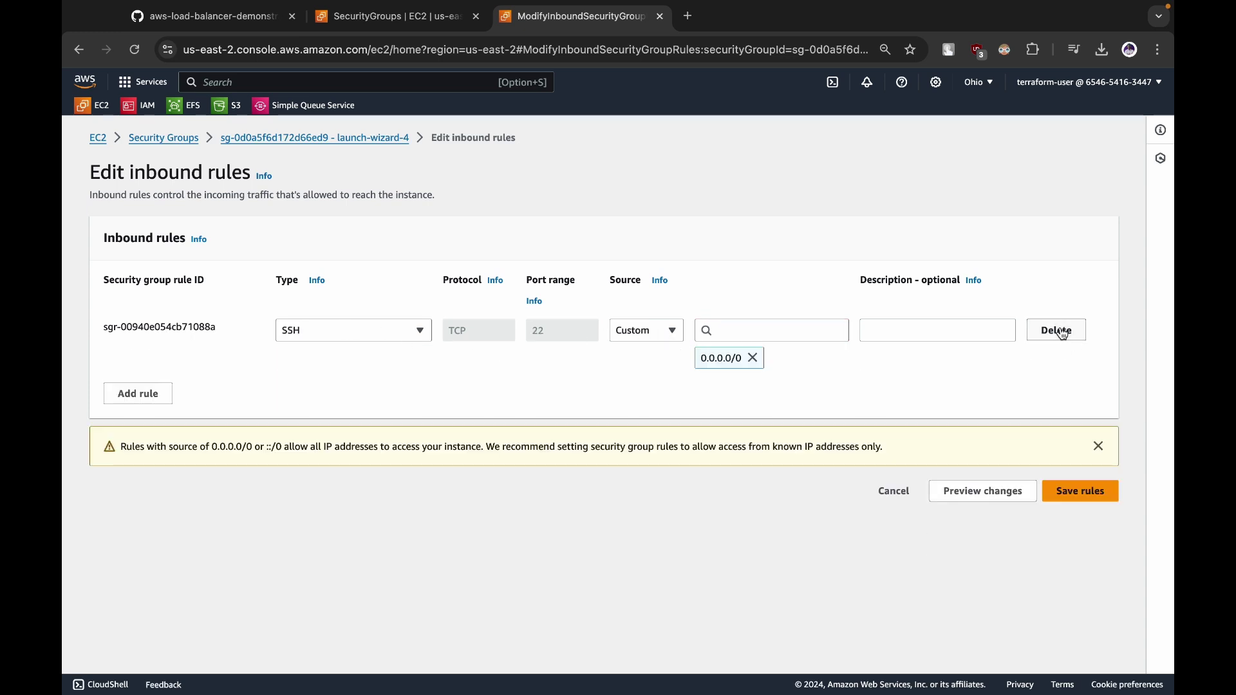
{"action": "left_click", "coordinate": [1088, 543]}
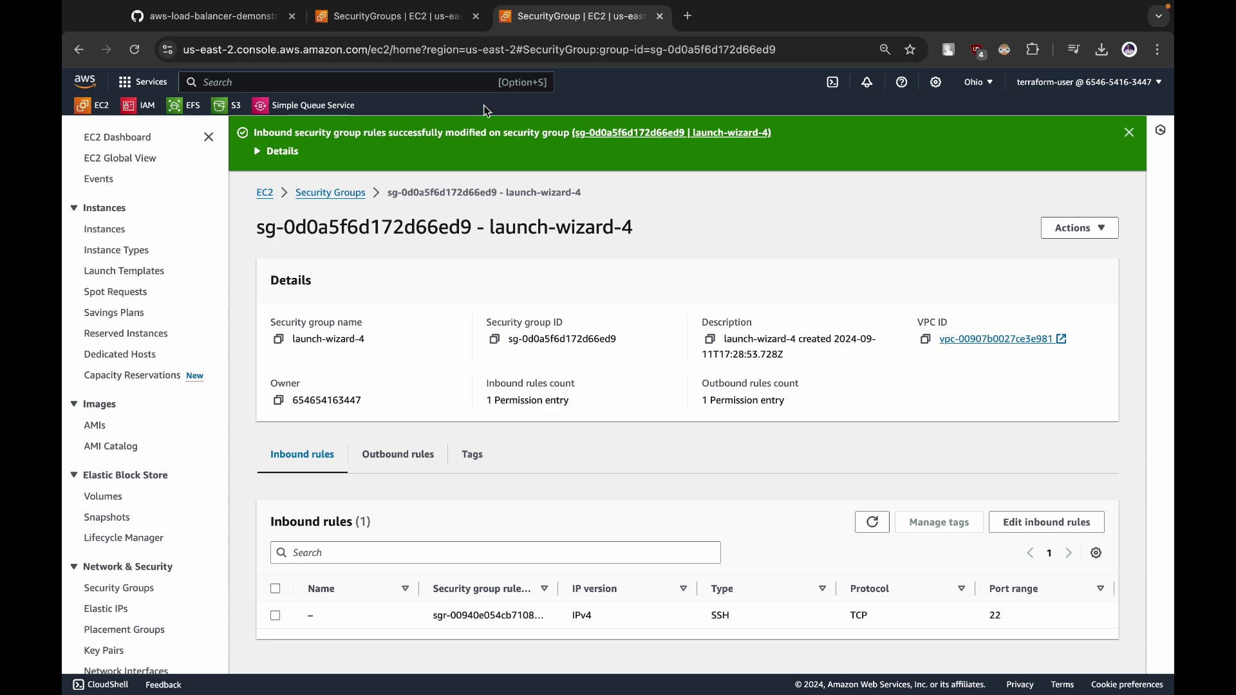
Return to the Security Groups list, dismiss the blocked deletion dialog and delete the alb-sg security group
{"action": "left_click", "coordinate": [438, 16]}
{"action": "left_click", "coordinate": [882, 508]}
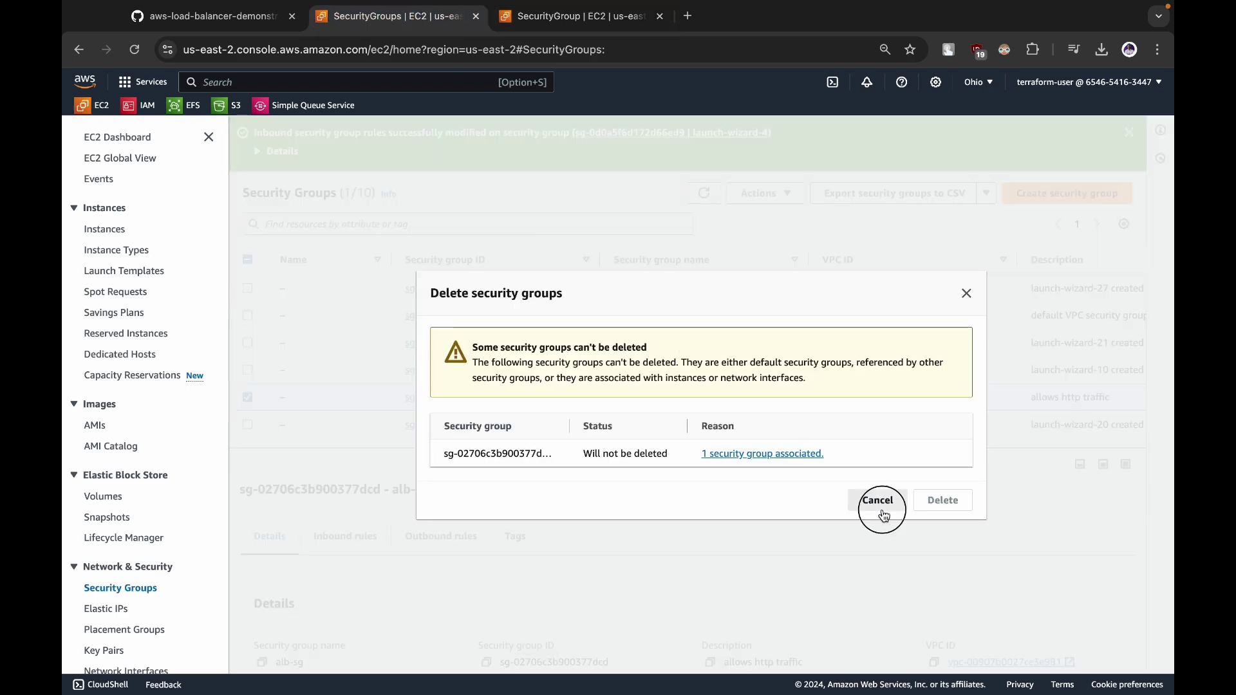
{"action": "left_click", "coordinate": [783, 192]}
{"action": "left_click", "coordinate": [764, 339]}
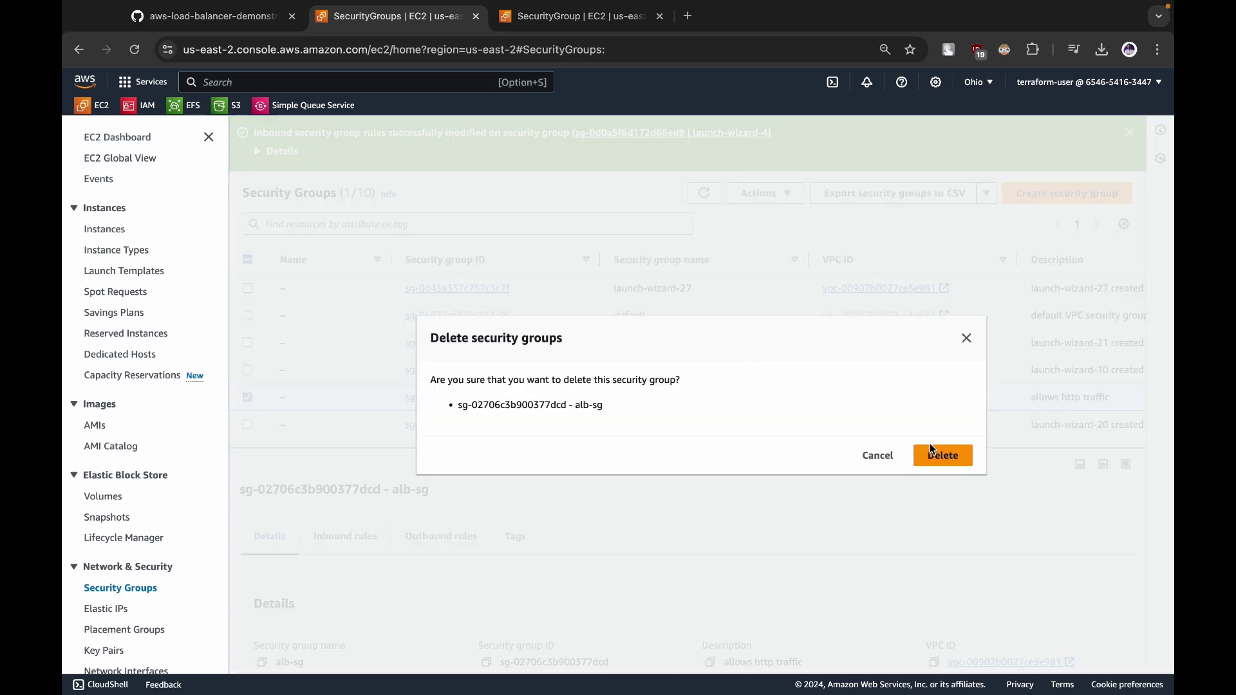
{"action": "left_click", "coordinate": [933, 446]}
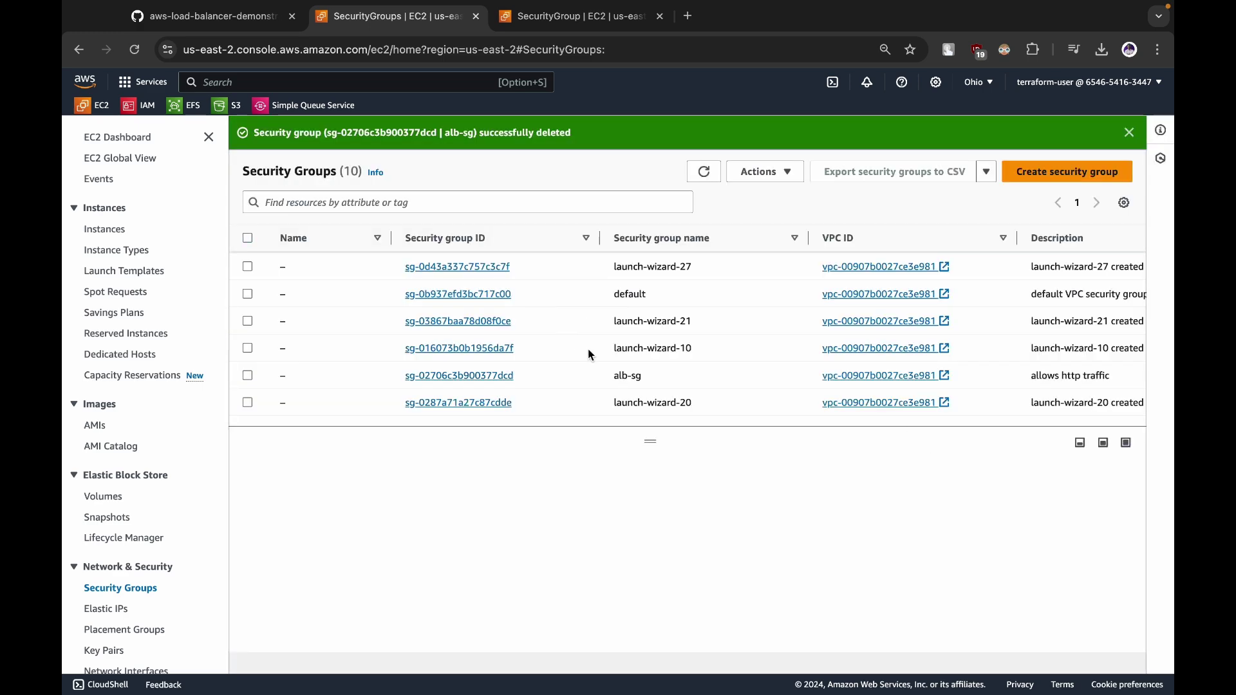
Refresh the Security Groups list and look through it to check that alb-sg is gone
{"action": "left_click", "coordinate": [705, 173]}
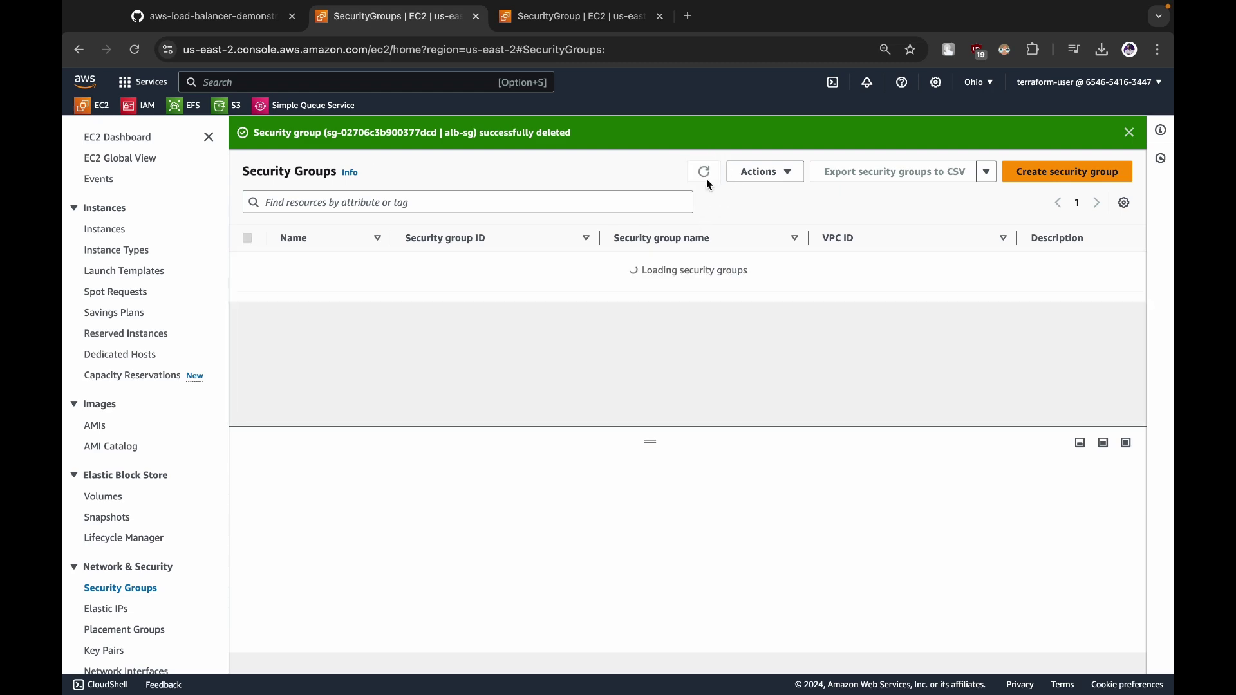
{"action": "scroll", "coordinate": [633, 379], "scroll_direction": "up", "scroll_amount": 2}
{"action": "scroll", "coordinate": [633, 379], "scroll_direction": "down", "scroll_amount": 2}
{"action": "scroll", "coordinate": [633, 379], "scroll_direction": "up", "scroll_amount": 2}
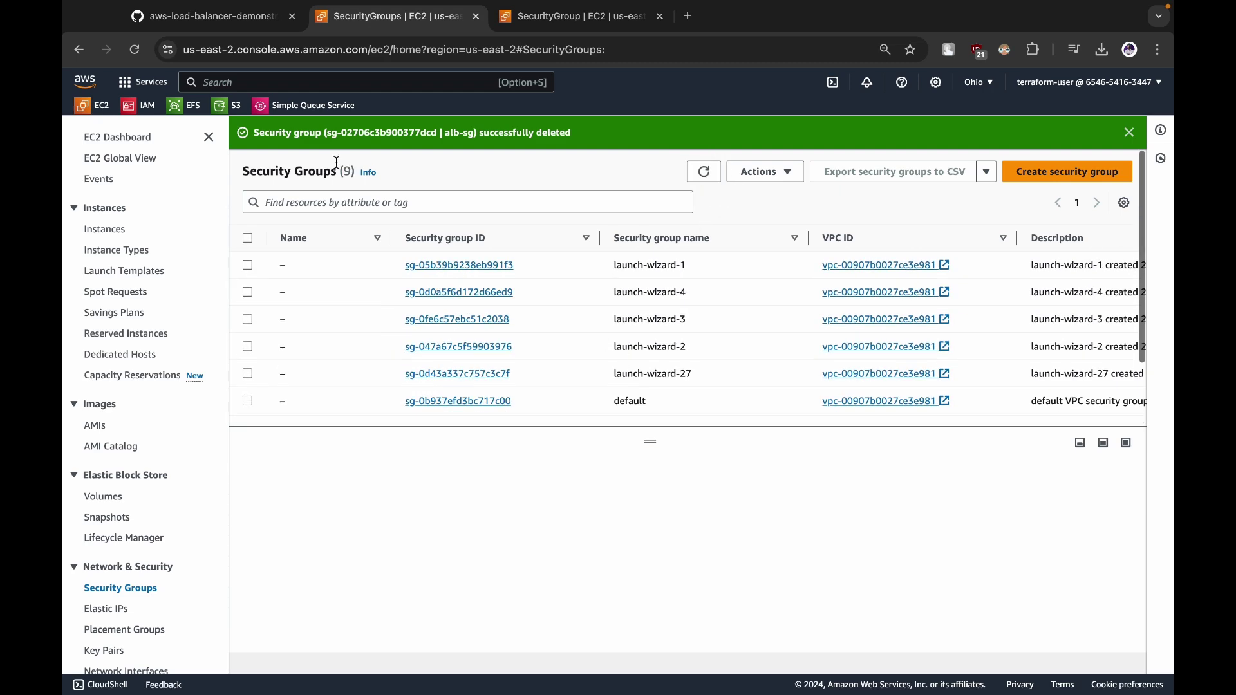
Show the EC2 instances without the running filter to check their states, and close the leftover launch-wizard-4 page
{"action": "left_click", "coordinate": [106, 231]}
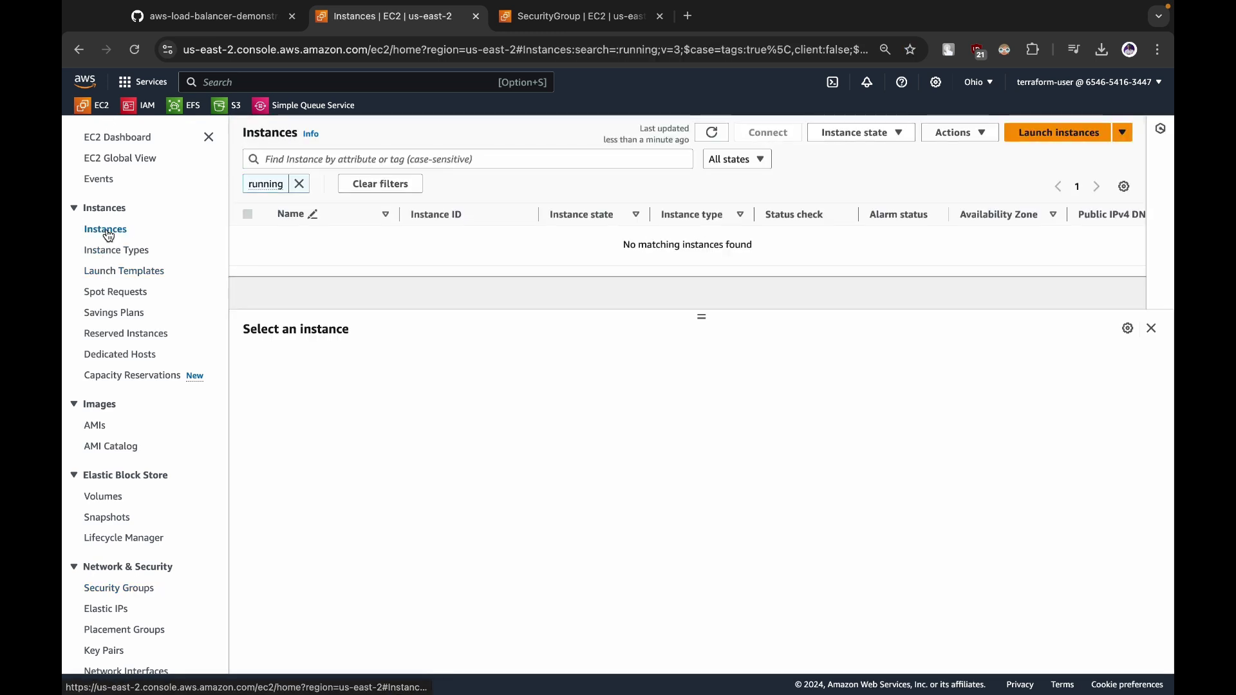
{"action": "left_click", "coordinate": [299, 184]}
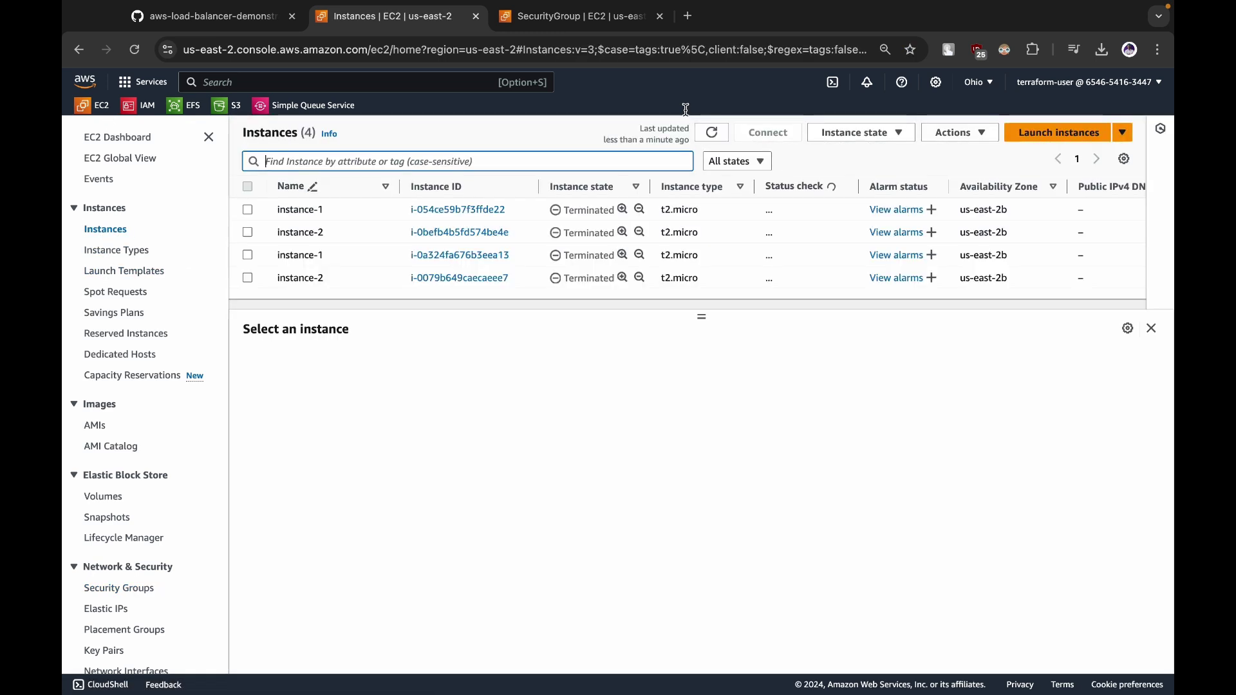
{"action": "left_click", "coordinate": [660, 16]}
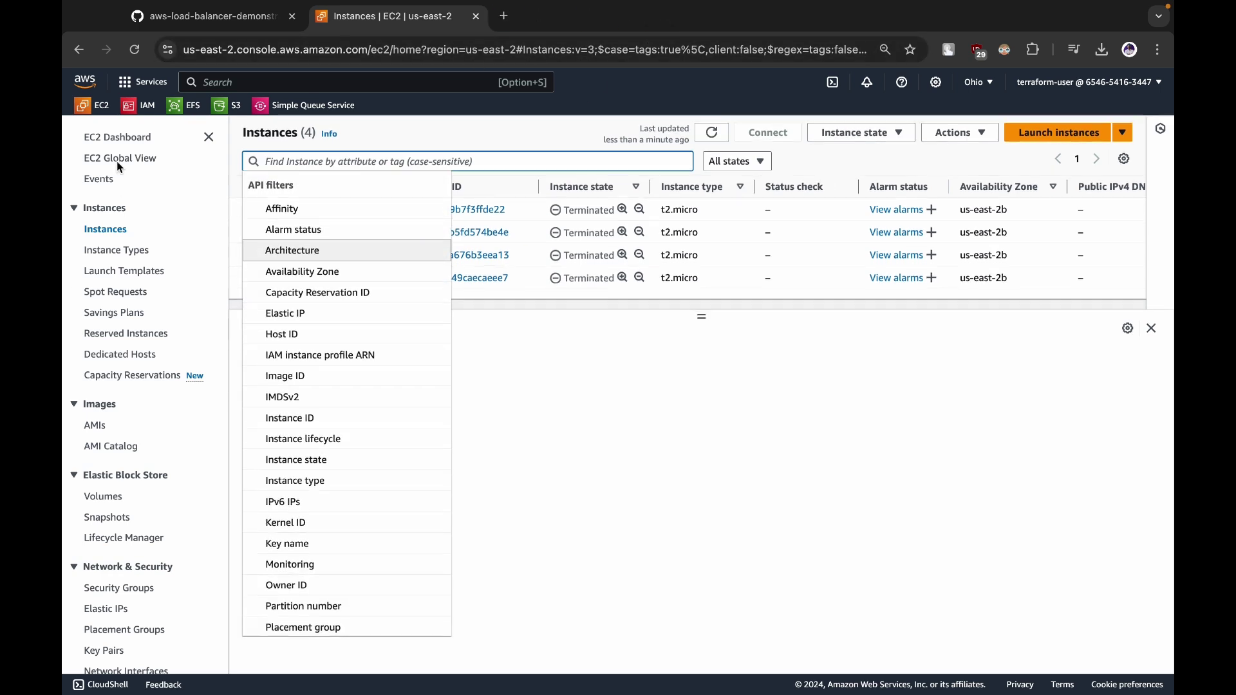
{"action": "left_click", "coordinate": [612, 381]}
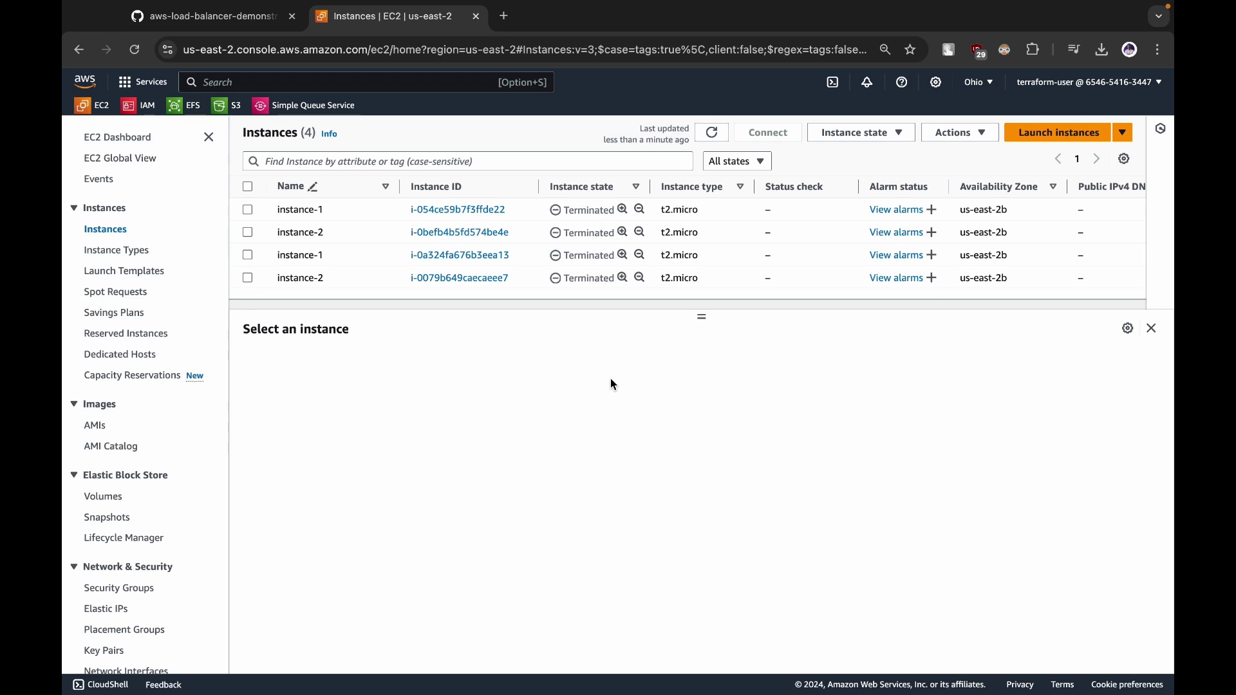